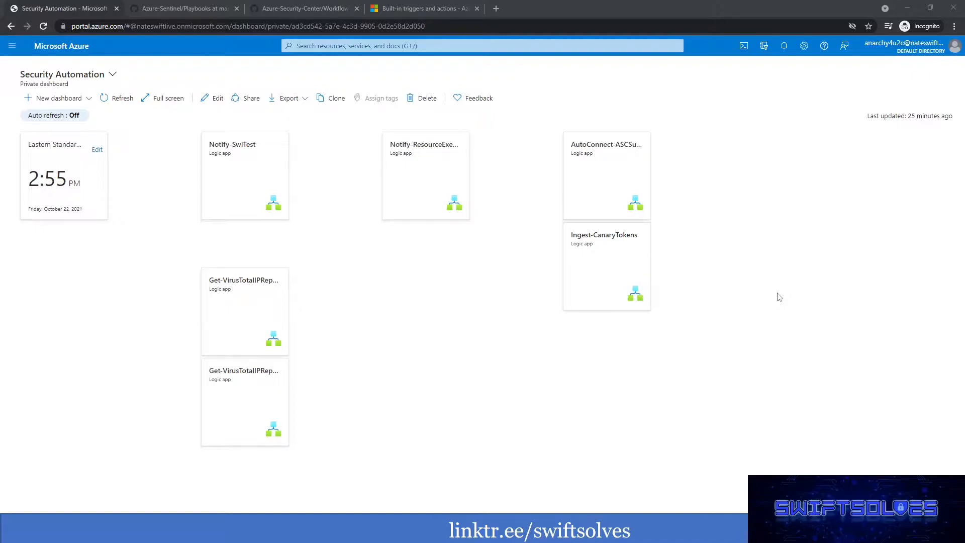
Step: Open the Notify-SwiTest logic app and start its design from the Blank Logic App template
{"action": "left_click", "coordinate": [243, 191]}
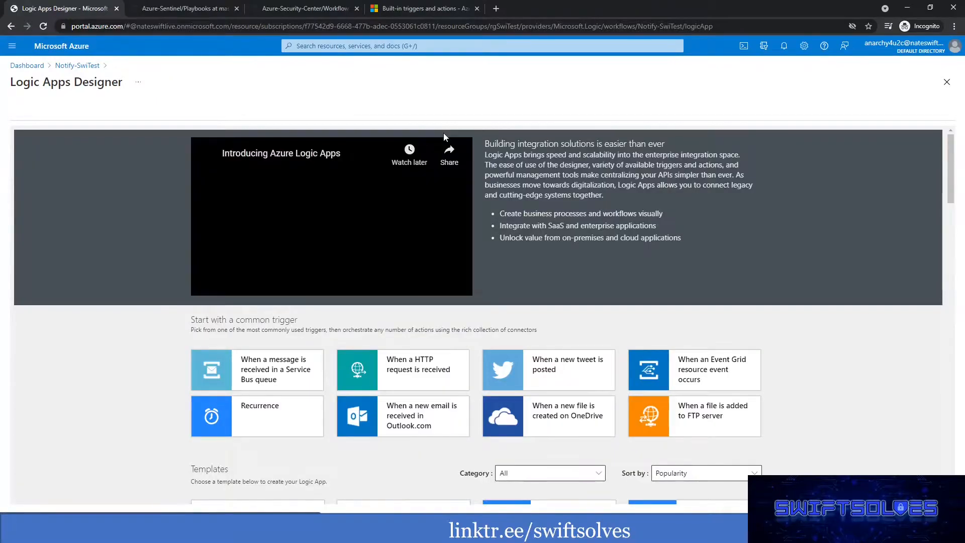
{"action": "scroll", "coordinate": [271, 402], "scroll_direction": "down", "scroll_amount": 2}
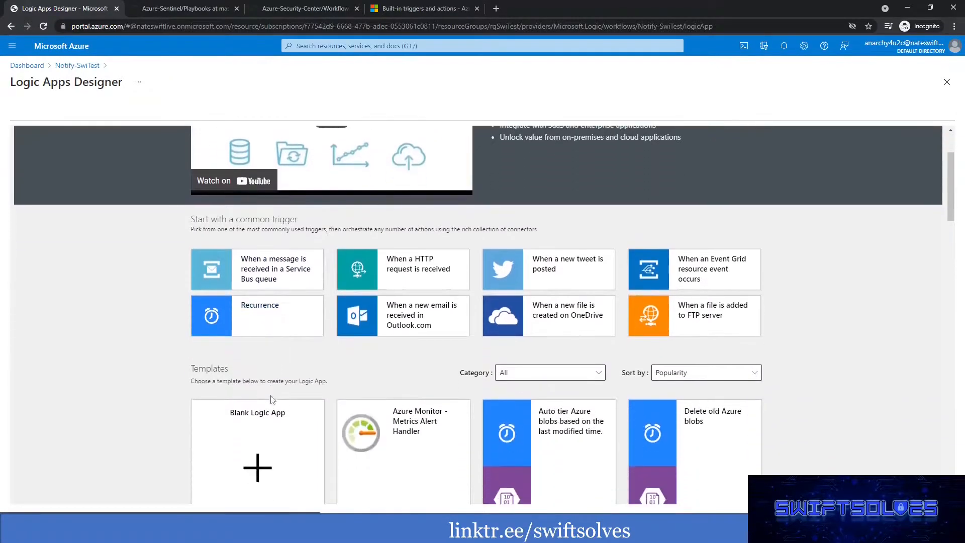
{"action": "left_click", "coordinate": [276, 431]}
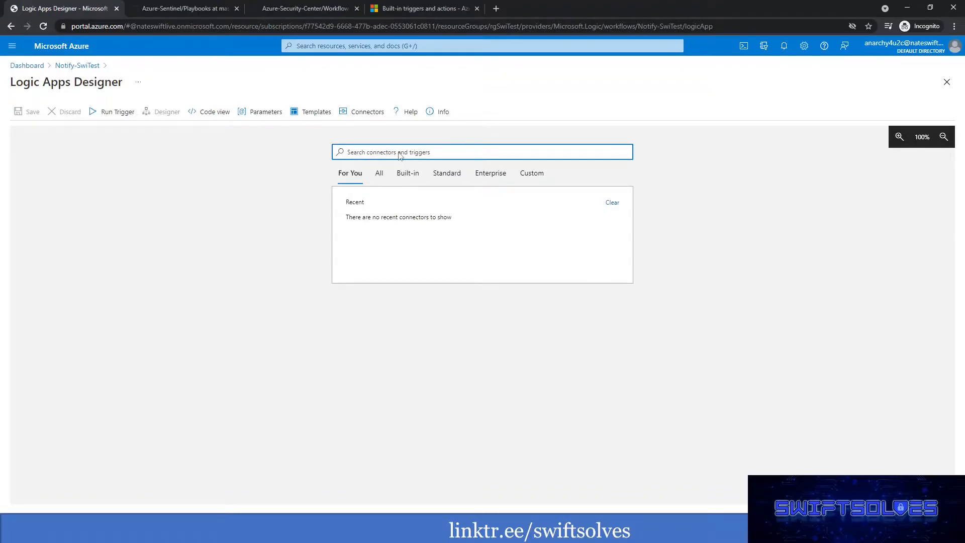
Step: Search the connectors for "schedule" and add the Schedule connector's Recurrence trigger to the workflow
{"action": "type", "text": "schedule"}
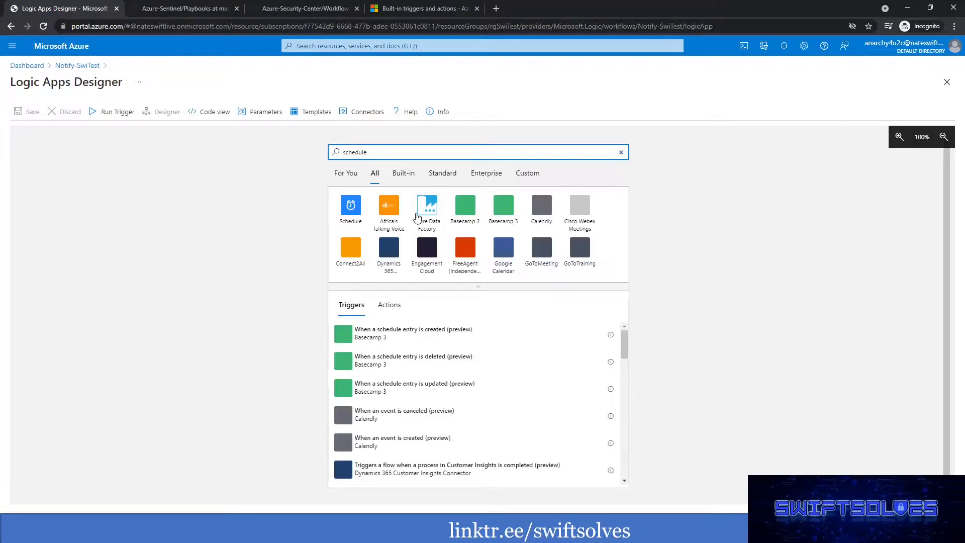
{"action": "left_click", "coordinate": [355, 214]}
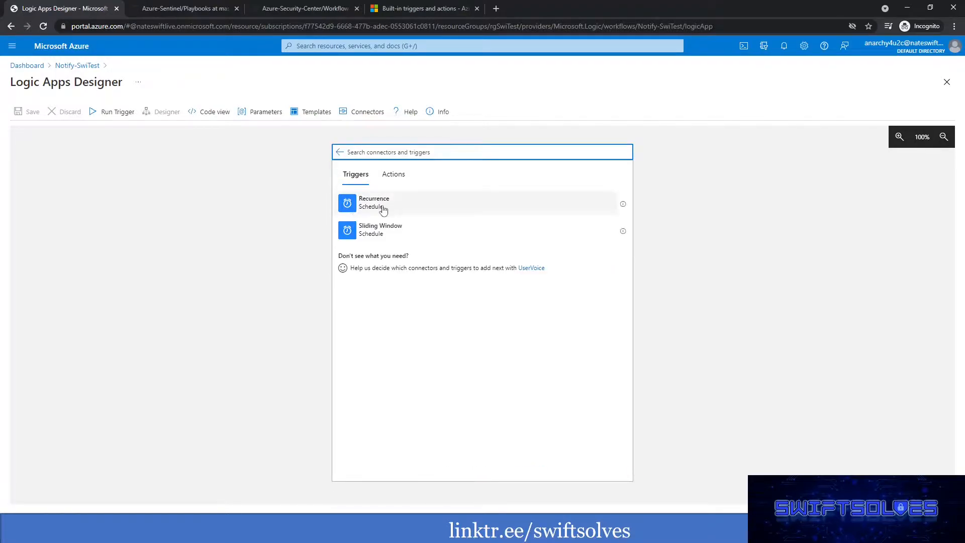
{"action": "left_click", "coordinate": [379, 208]}
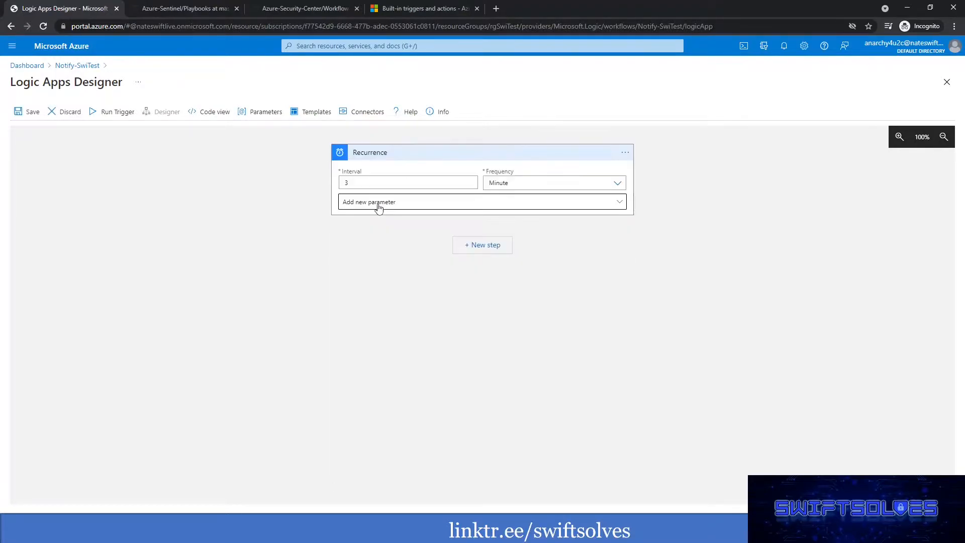
Step: Check the frequency options of the Recurrence trigger and delete the trigger from the logic app
{"action": "left_click", "coordinate": [523, 184]}
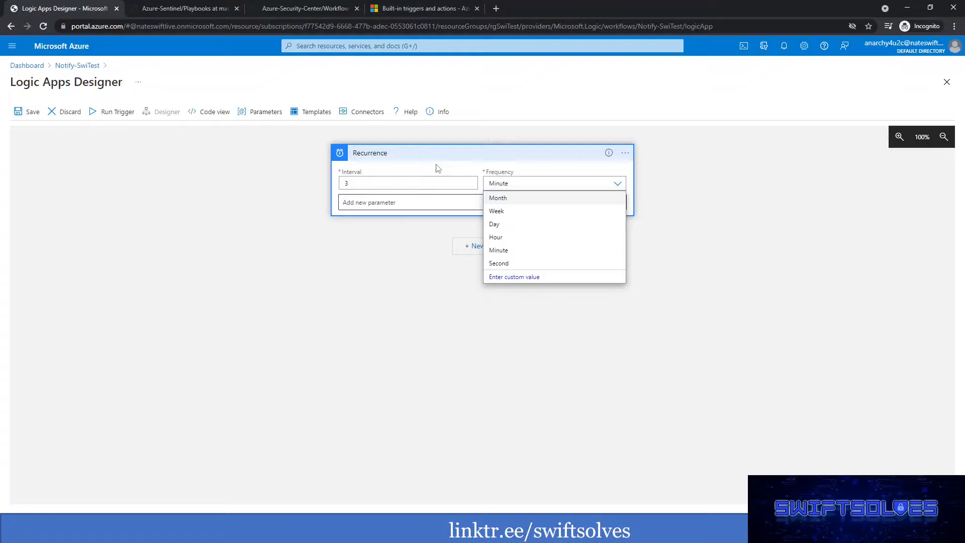
{"action": "left_click", "coordinate": [624, 152]}
{"action": "left_click", "coordinate": [665, 263]}
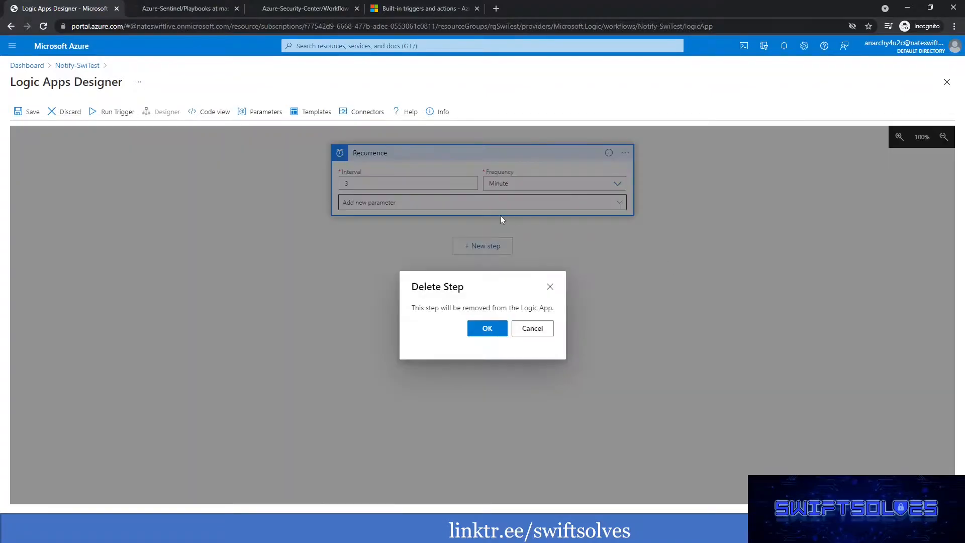
{"action": "left_click", "coordinate": [487, 335]}
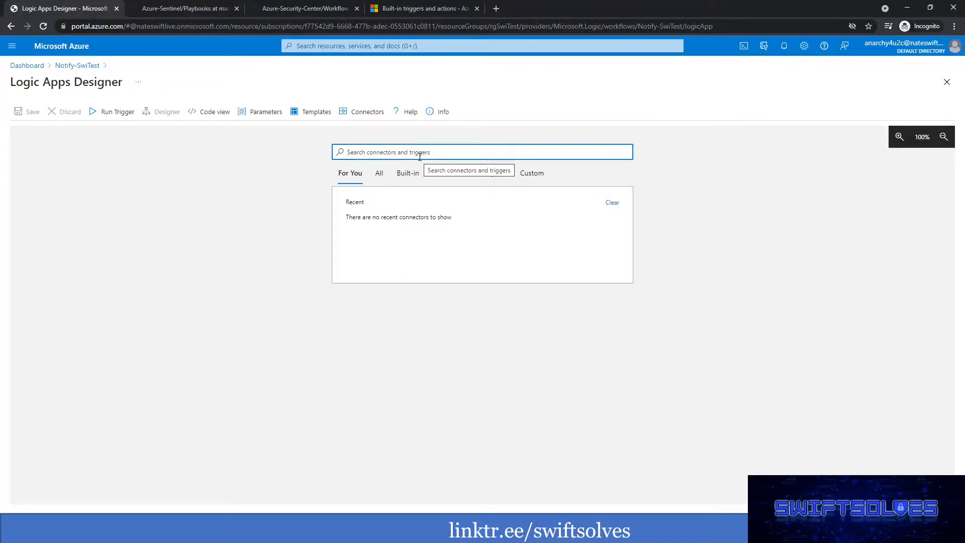
Step: Search for "request", add the "When a HTTP request is received" trigger, and return to the dashboard discarding the unsaved edits
{"action": "type", "text": "request"}
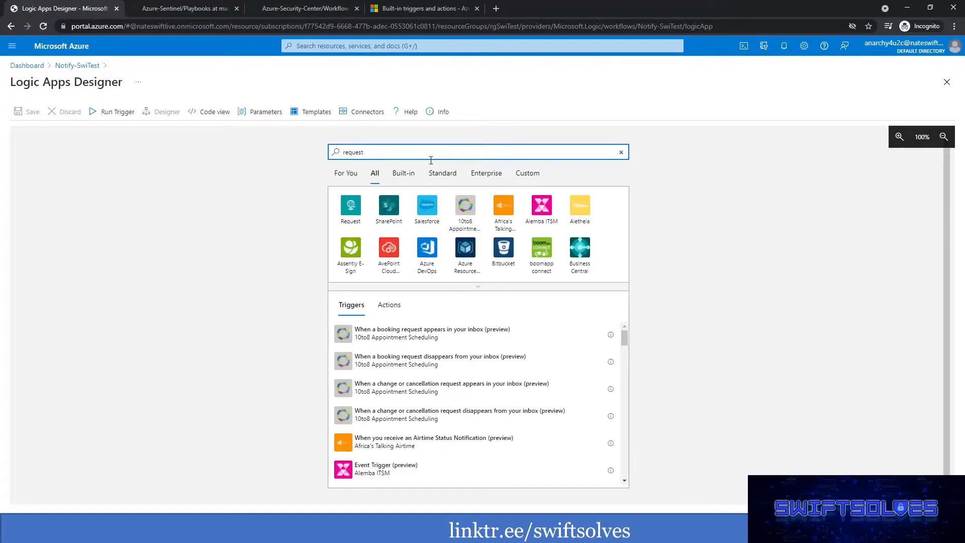
{"action": "left_click", "coordinate": [351, 206]}
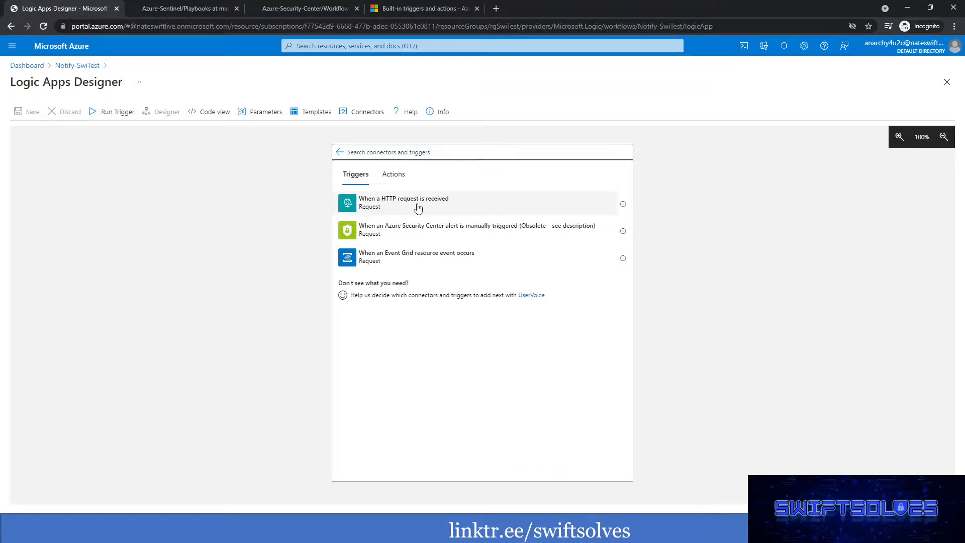
{"action": "left_click", "coordinate": [417, 207]}
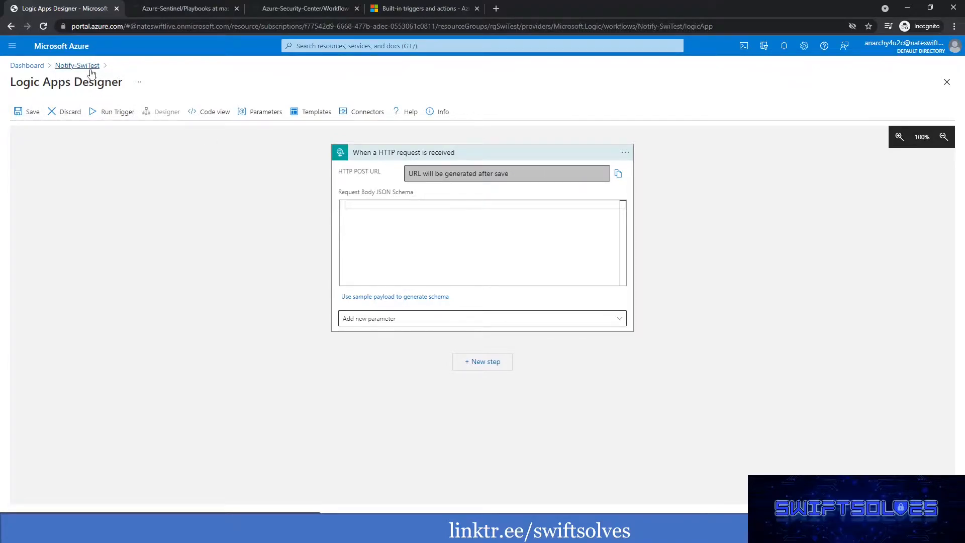
{"action": "left_click", "coordinate": [28, 66]}
{"action": "left_click", "coordinate": [528, 83]}
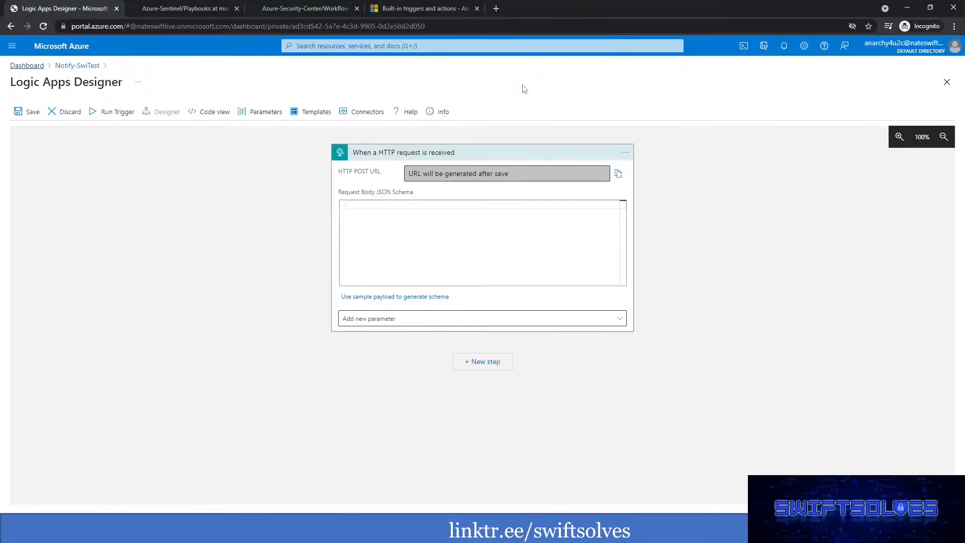
Step: Open the AutoConnect-ASCSubscriptions logic app in the designer and expand its Recurrence trigger
{"action": "left_click", "coordinate": [593, 174]}
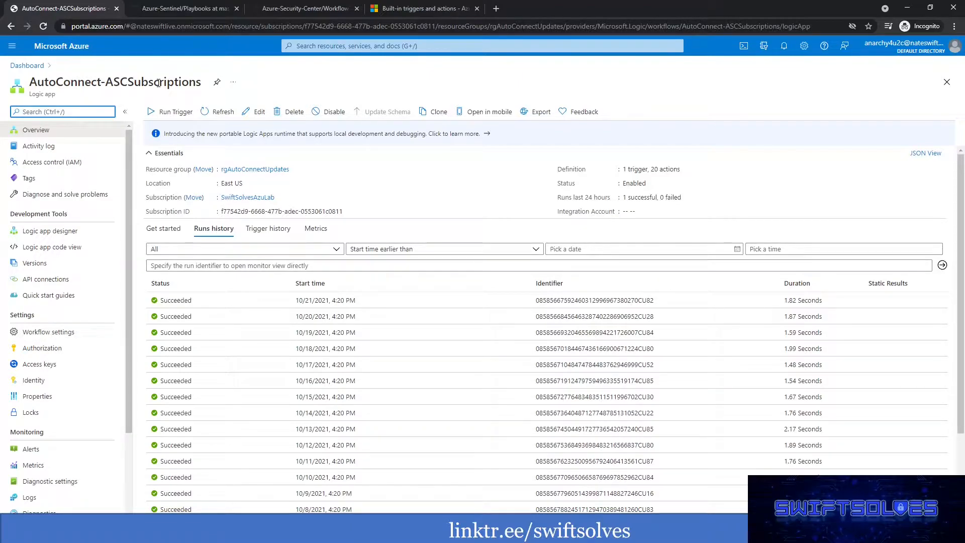
{"action": "left_click", "coordinate": [258, 113]}
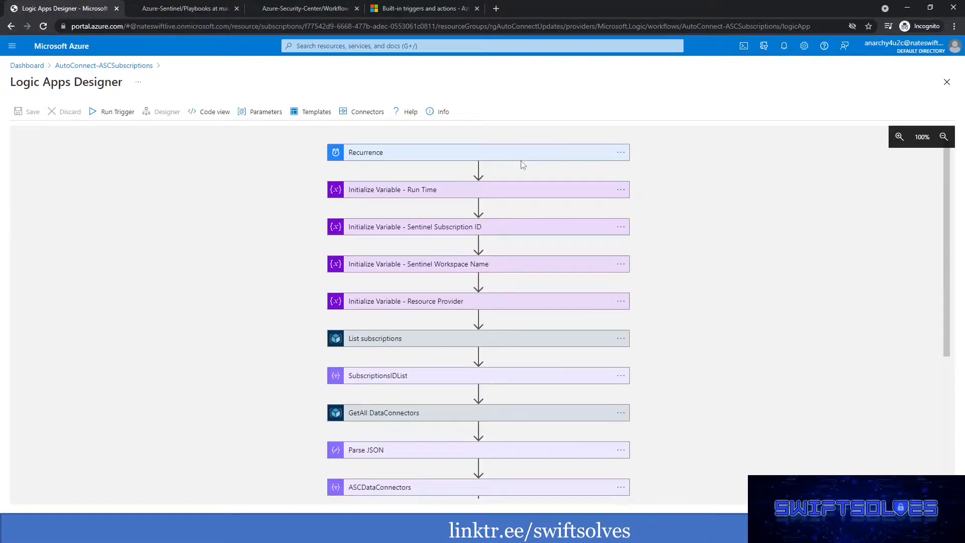
{"action": "left_click", "coordinate": [520, 159]}
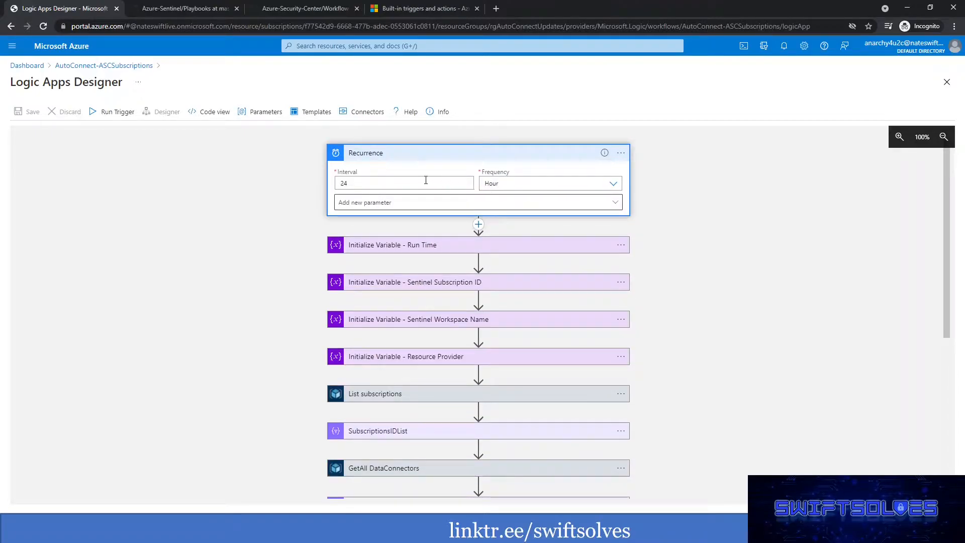
Step: Examine the For each loop of the workflow, expanding its Create or update a resource and PUT SyncSettings actions
{"action": "scroll", "coordinate": [426, 180], "scroll_direction": "down", "scroll_amount": 5}
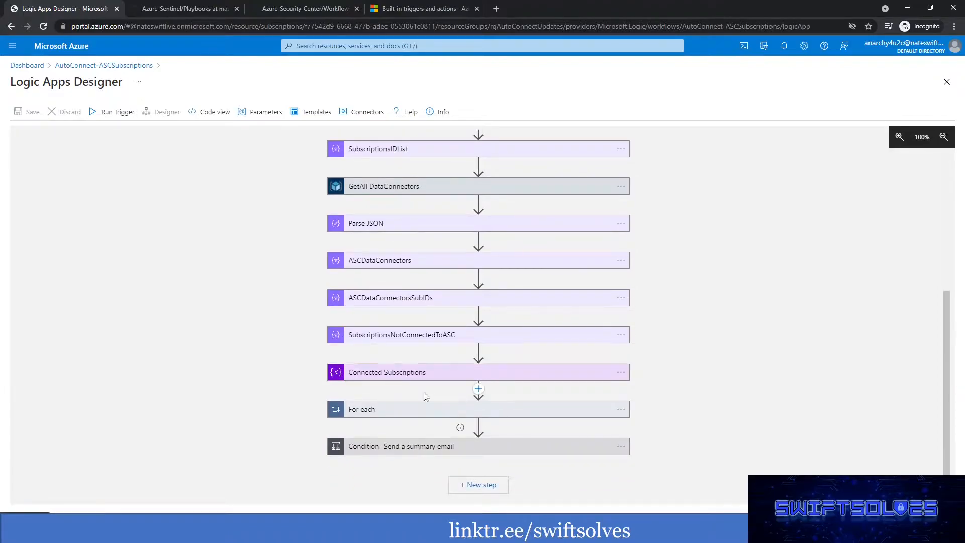
{"action": "left_click_drag", "start_coordinate": [392, 410], "coordinate": [354, 334]}
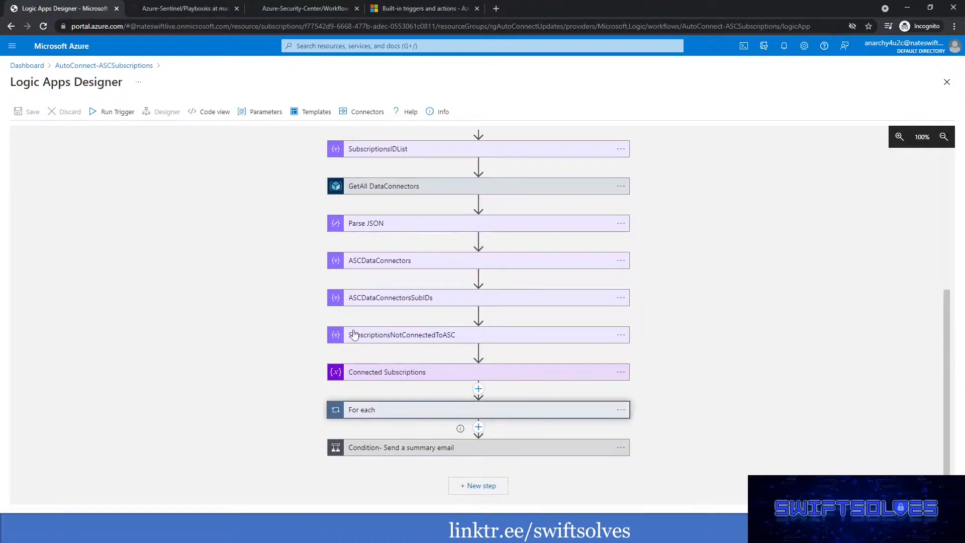
{"action": "scroll", "coordinate": [355, 334], "scroll_direction": "down", "scroll_amount": 3}
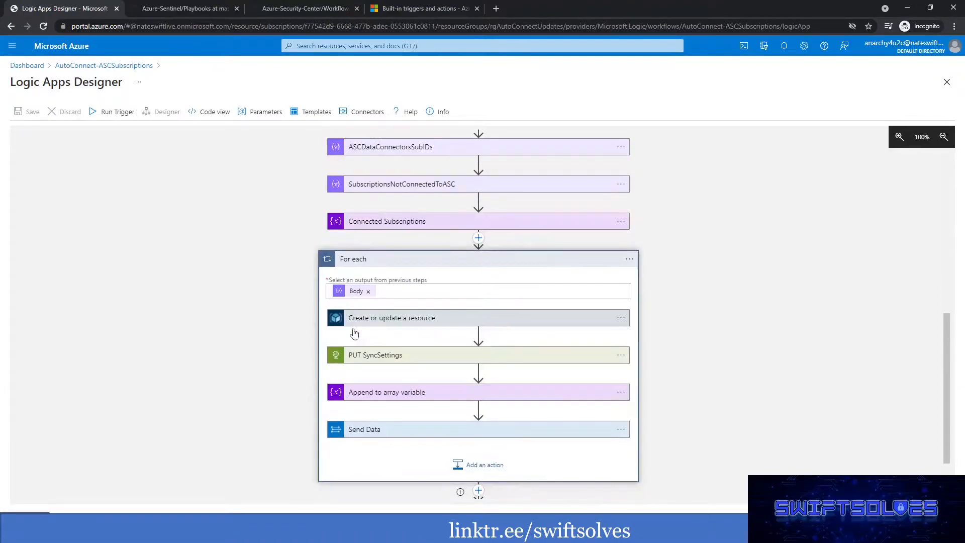
{"action": "left_click", "coordinate": [389, 322]}
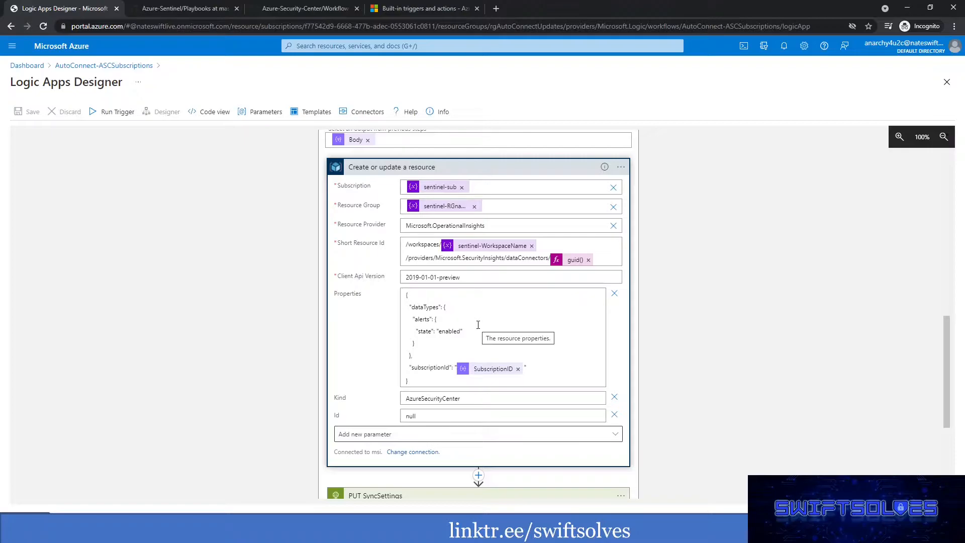
{"action": "left_click", "coordinate": [442, 345]}
{"action": "scroll", "coordinate": [486, 342], "scroll_direction": "down", "scroll_amount": 1}
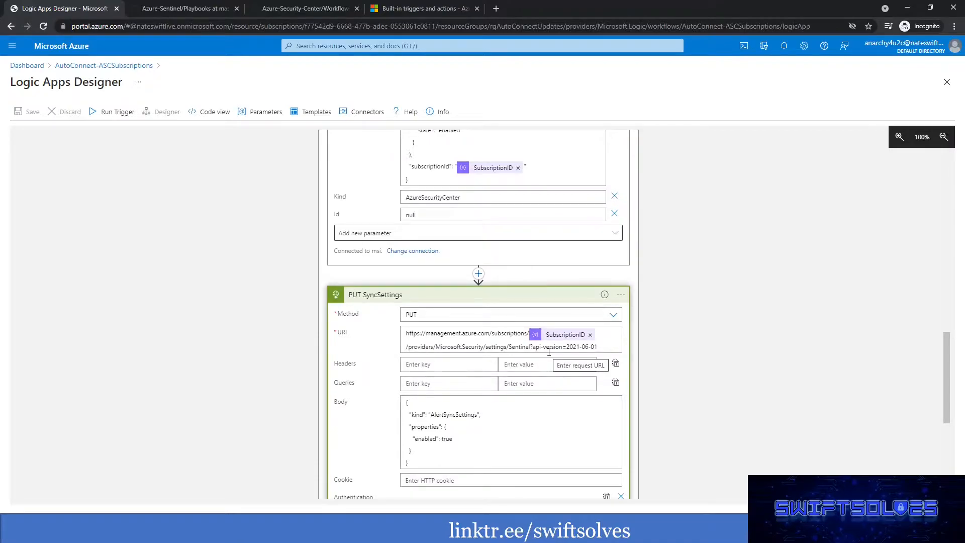
{"action": "scroll", "coordinate": [549, 352], "scroll_direction": "up", "scroll_amount": 15}
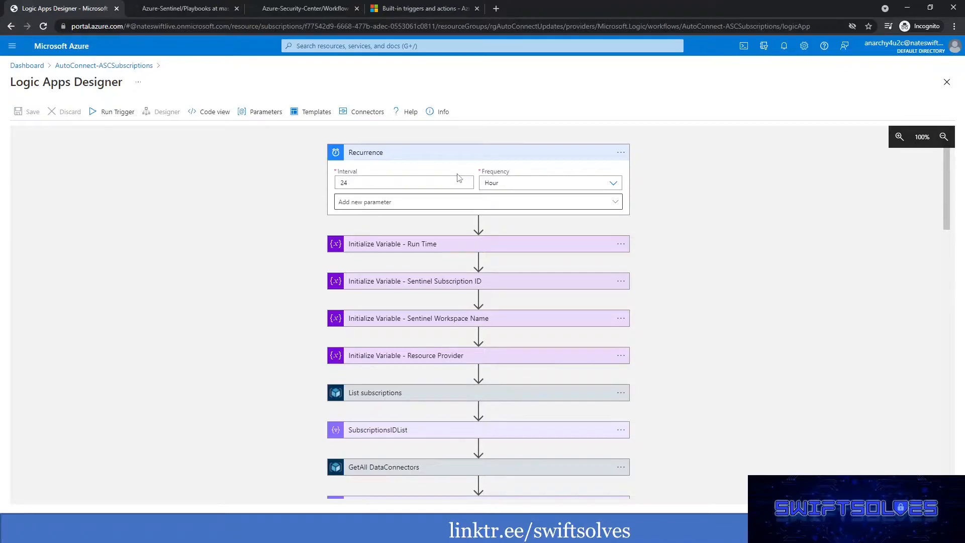
Step: Open the Ingest-CanaryTokens logic app from the dashboard in the designer and expand its "When a HTTP request is received" trigger
{"action": "left_click", "coordinate": [27, 66]}
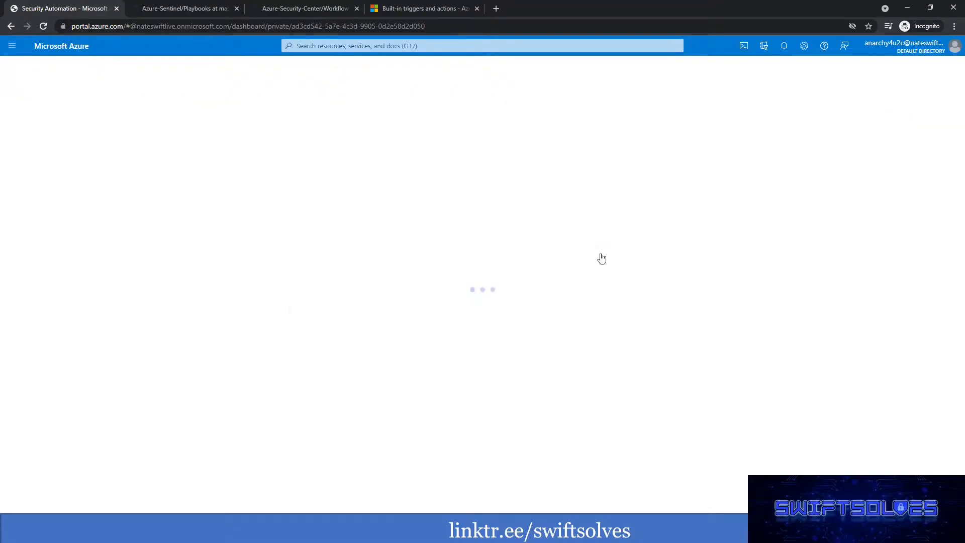
{"action": "left_click", "coordinate": [601, 258]}
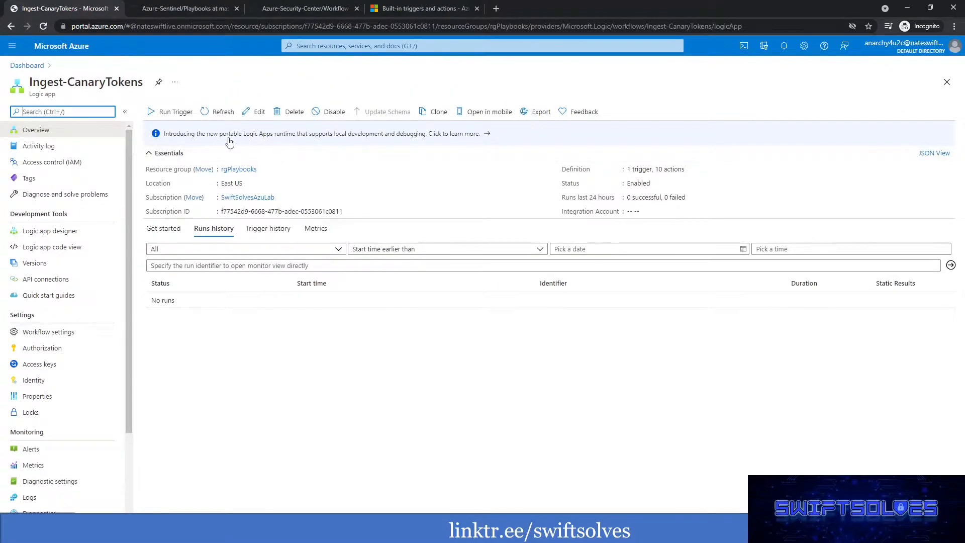
{"action": "left_click", "coordinate": [258, 112]}
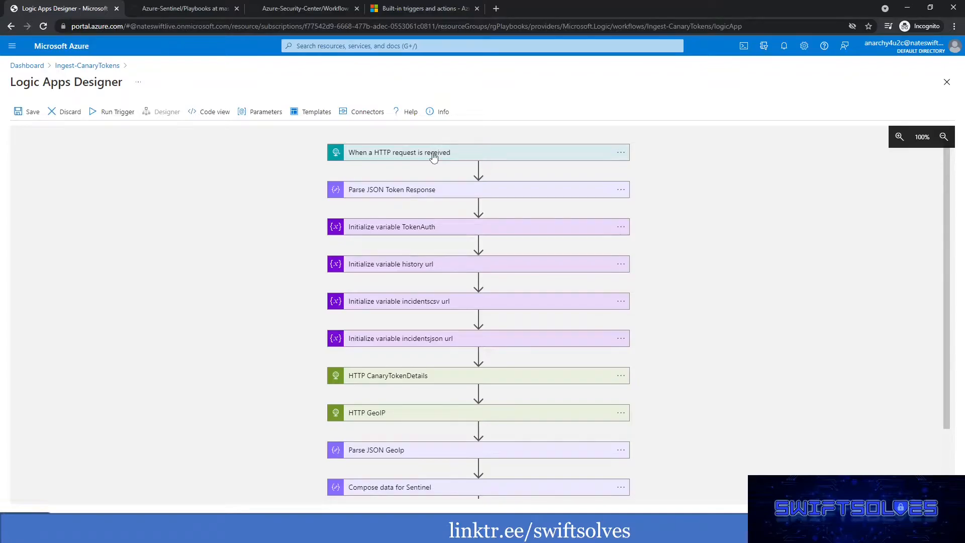
{"action": "left_click", "coordinate": [434, 151]}
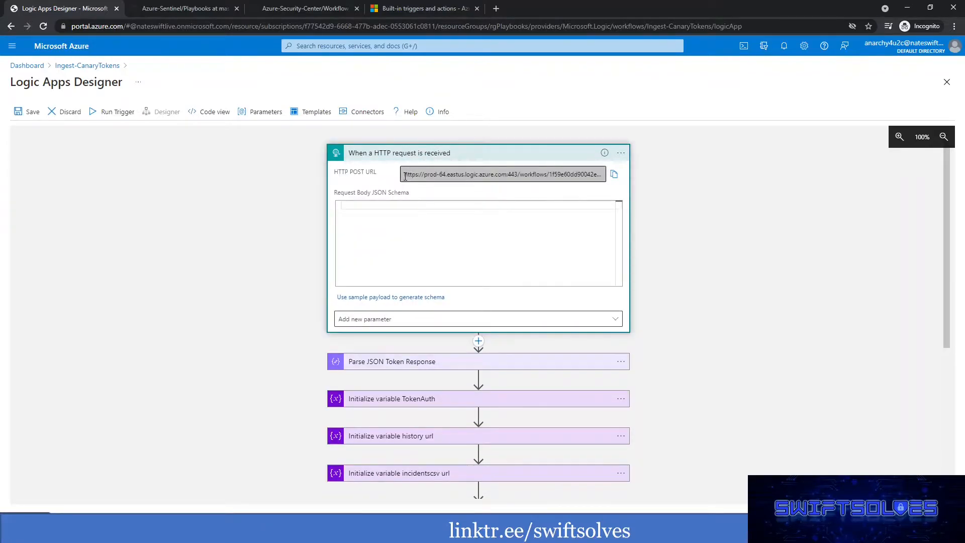
Step: Inspect the full HTTP POST URL of the request trigger from start to end
{"action": "left_click_drag", "start_coordinate": [405, 177], "coordinate": [514, 177]}
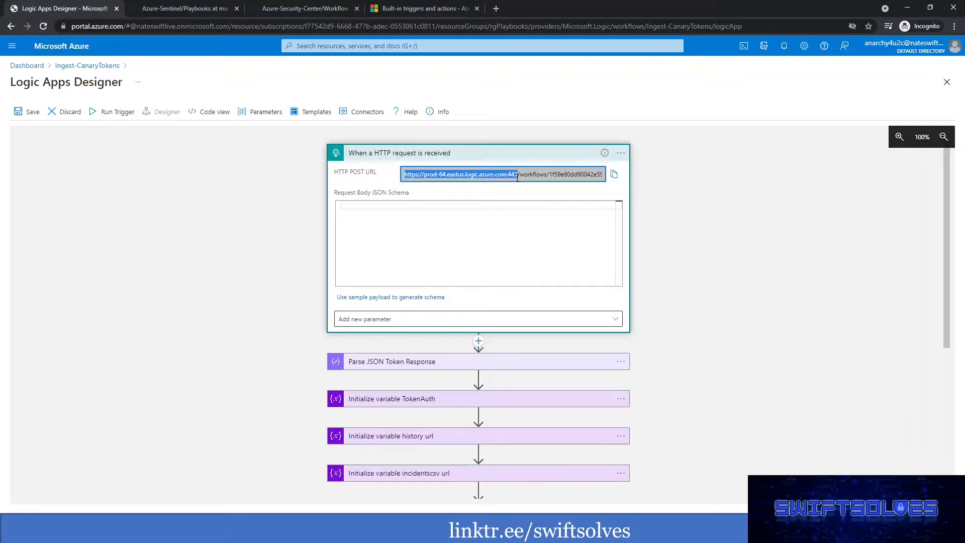
{"action": "left_click_drag", "start_coordinate": [551, 174], "coordinate": [597, 174]}
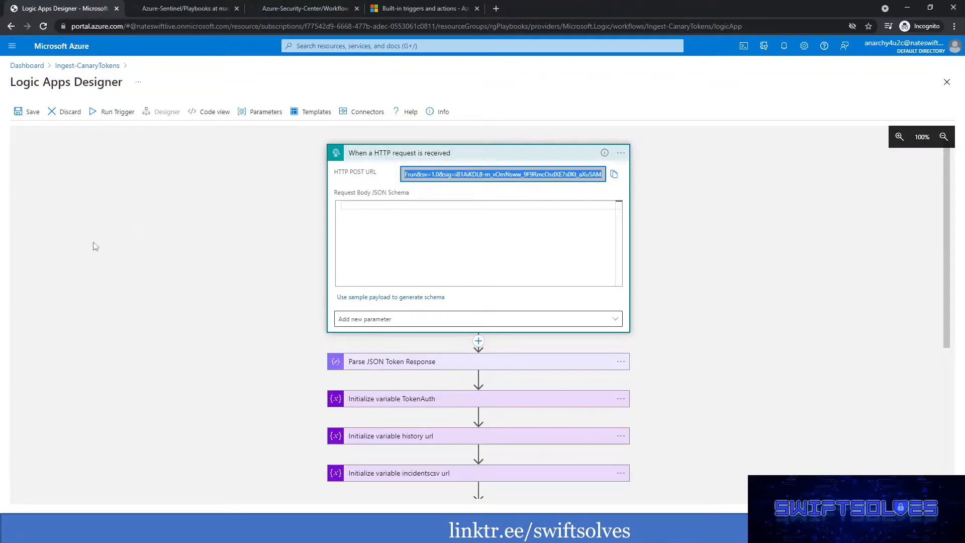
{"action": "left_click_drag", "start_coordinate": [468, 175], "coordinate": [330, 176]}
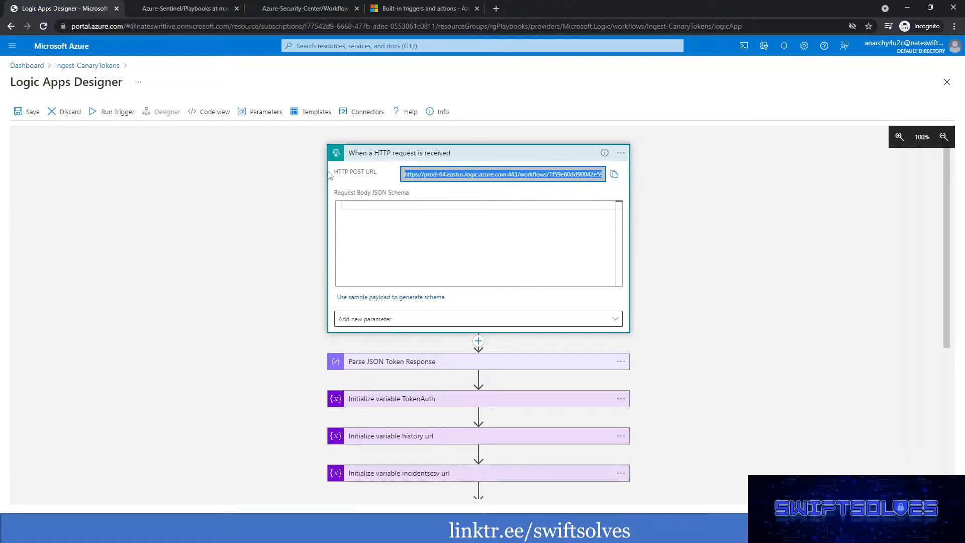
{"action": "left_click", "coordinate": [285, 234]}
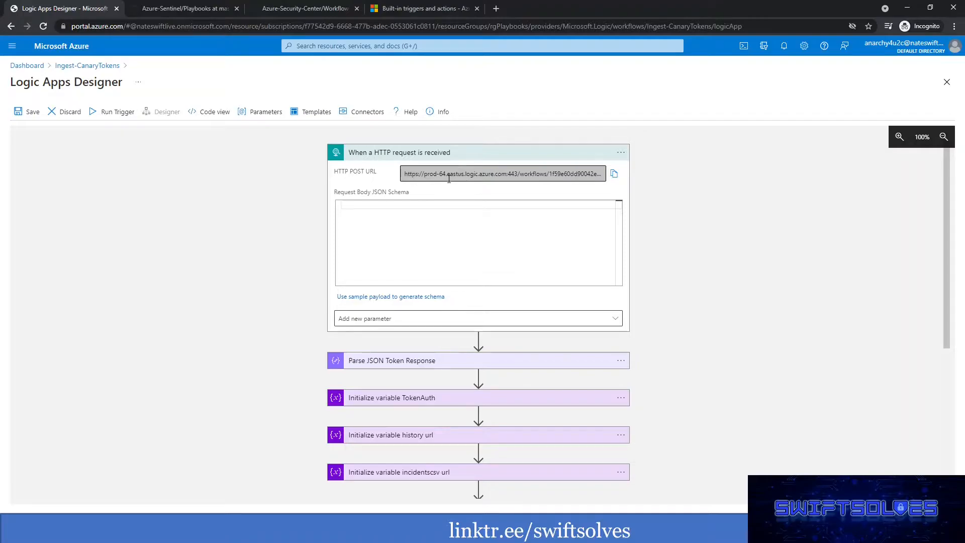
Step: Leave the Ingest-CanaryTokens designer, discarding any unsaved edits, and return to the Security Automation dashboard
{"action": "left_click", "coordinate": [102, 69]}
{"action": "left_click", "coordinate": [530, 82]}
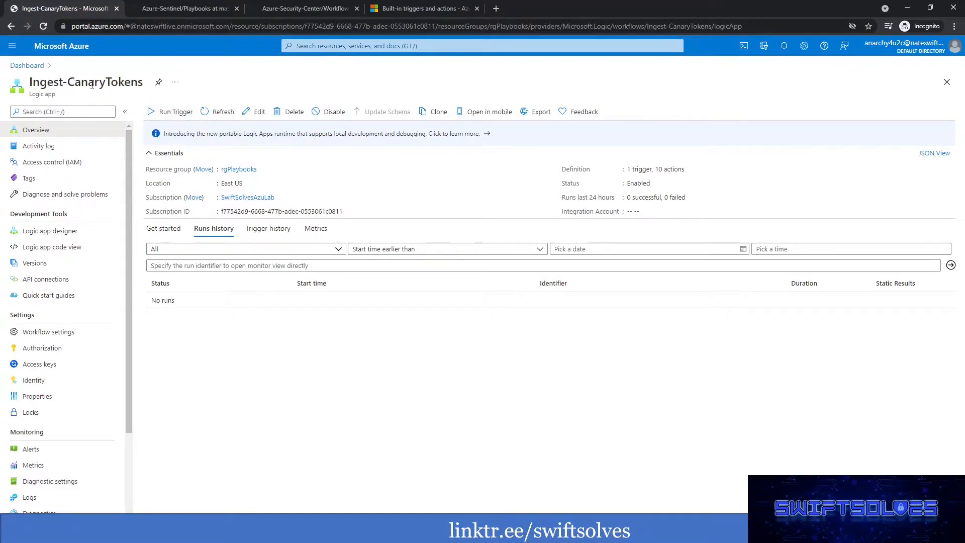
{"action": "left_click", "coordinate": [35, 65]}
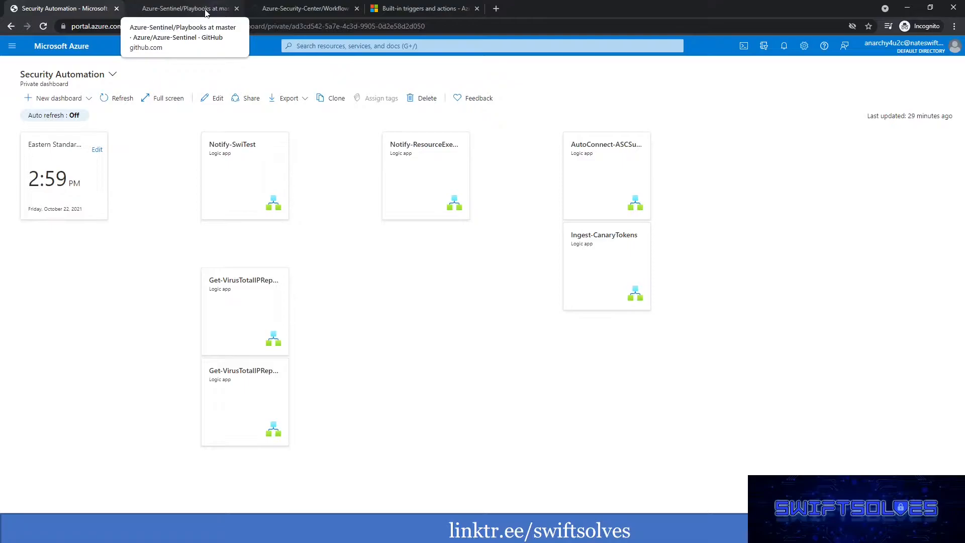
Step: Open the Notify-SwiTest logic app in the designer and choose the Blank Logic App template
{"action": "left_click", "coordinate": [274, 198]}
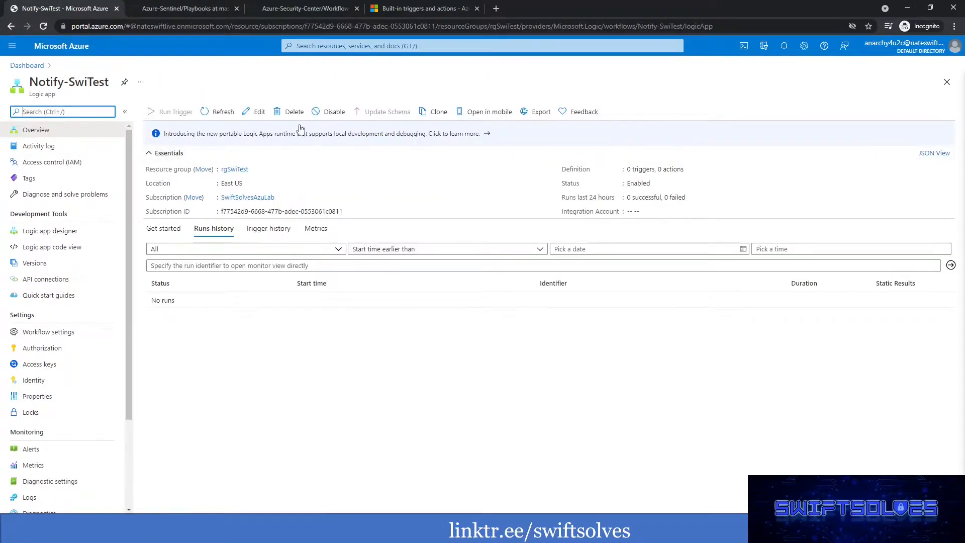
{"action": "left_click", "coordinate": [256, 112]}
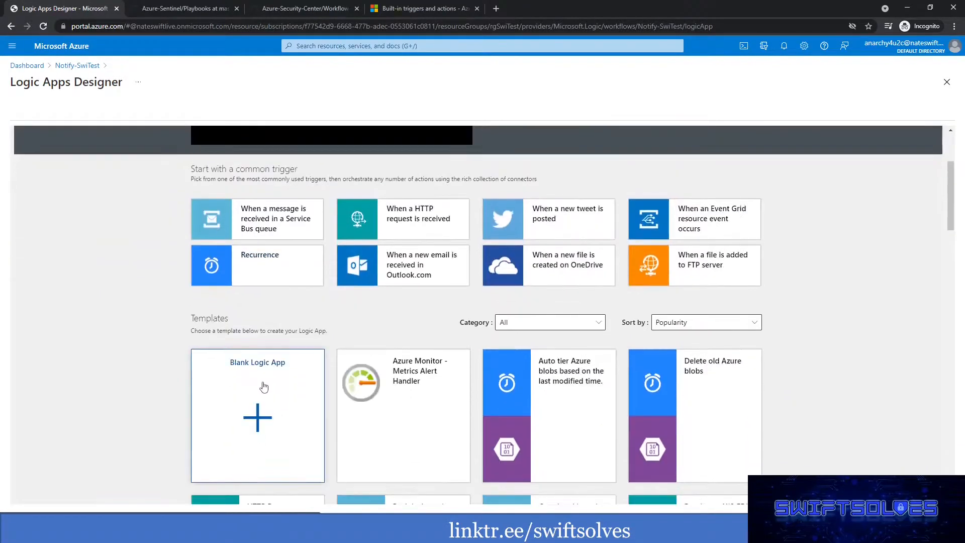
{"action": "left_click", "coordinate": [261, 387]}
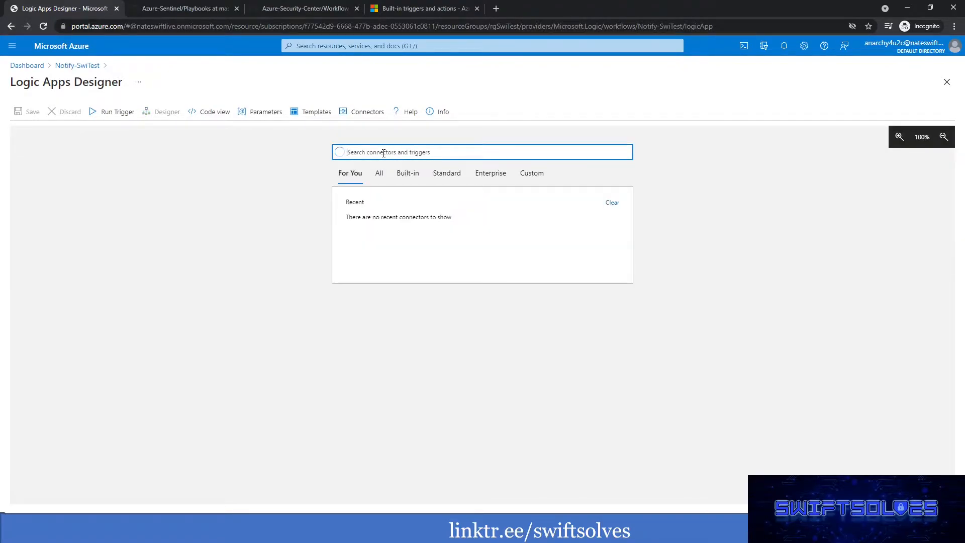
Step: Search the connectors and triggers for "sentinel", and review the Get-VirusTotalIPReport playbook in the Azure-Sentinel repository on GitHub
{"action": "type", "text": "sentinel"}
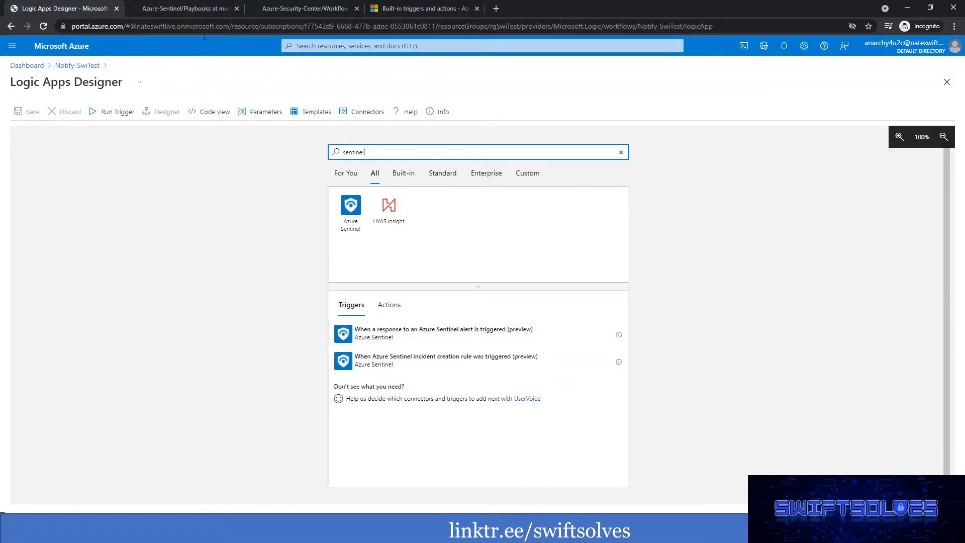
{"action": "left_click", "coordinate": [188, 8]}
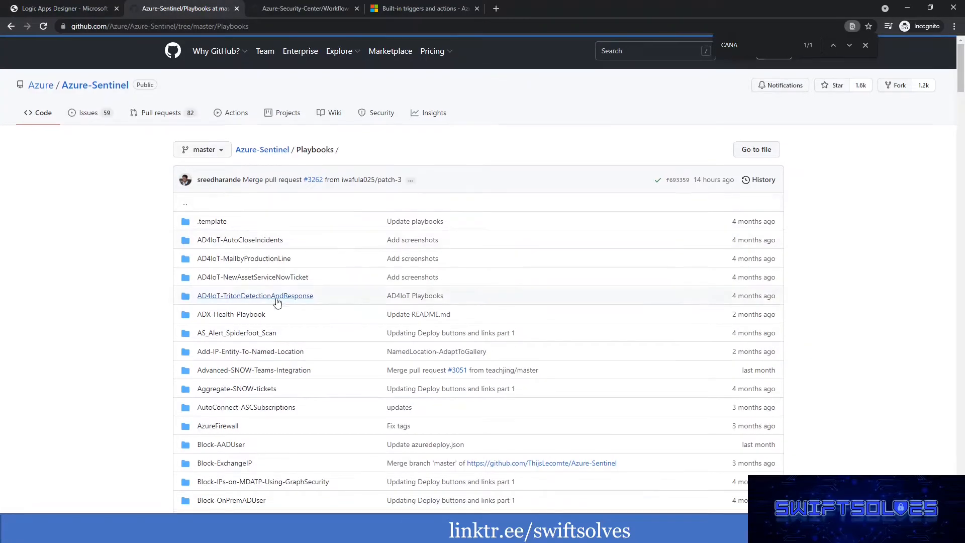
{"action": "scroll", "coordinate": [277, 301], "scroll_direction": "down", "scroll_amount": 12}
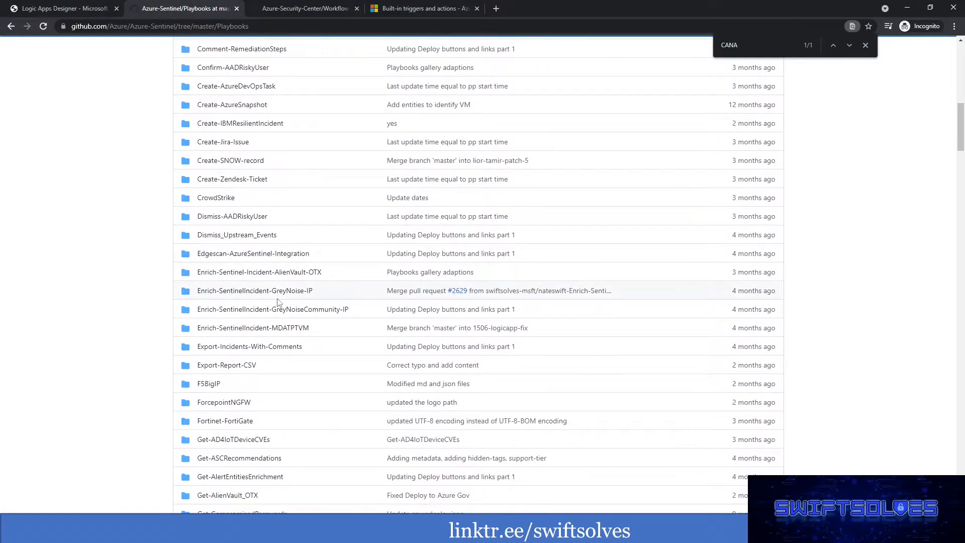
{"action": "scroll", "coordinate": [278, 301], "scroll_direction": "down", "scroll_amount": 2}
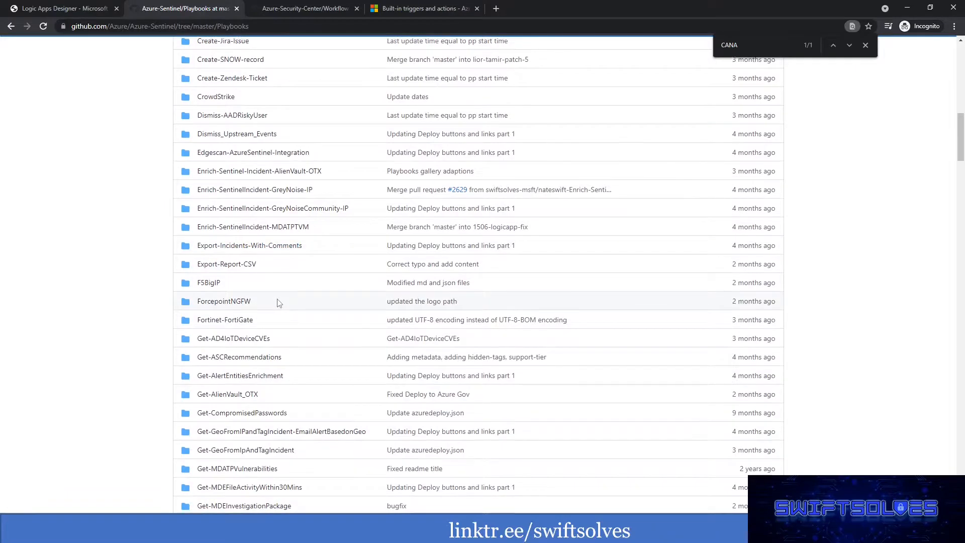
{"action": "scroll", "coordinate": [278, 302], "scroll_direction": "down", "scroll_amount": 8}
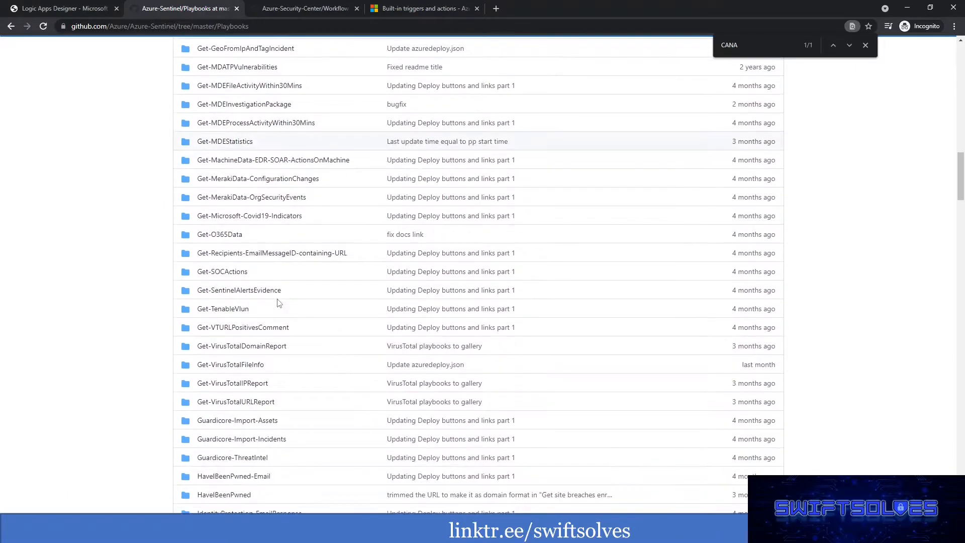
{"action": "left_click", "coordinate": [252, 386]}
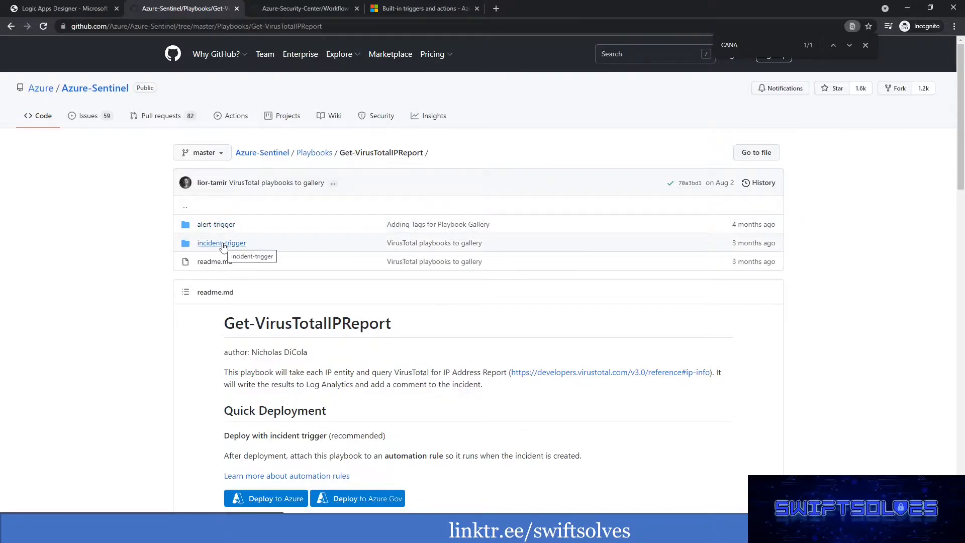
{"action": "scroll", "coordinate": [222, 264], "scroll_direction": "down", "scroll_amount": 2}
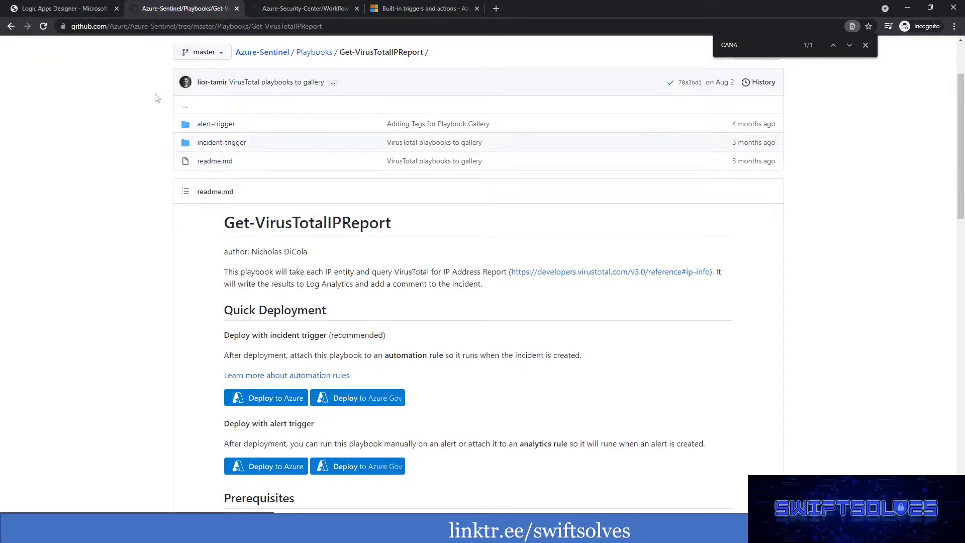
Step: Switch back to the Azure portal, leave the Notify-SwiTest designer, and open the azulabs workspace in Azure Sentinel
{"action": "left_click", "coordinate": [67, 9]}
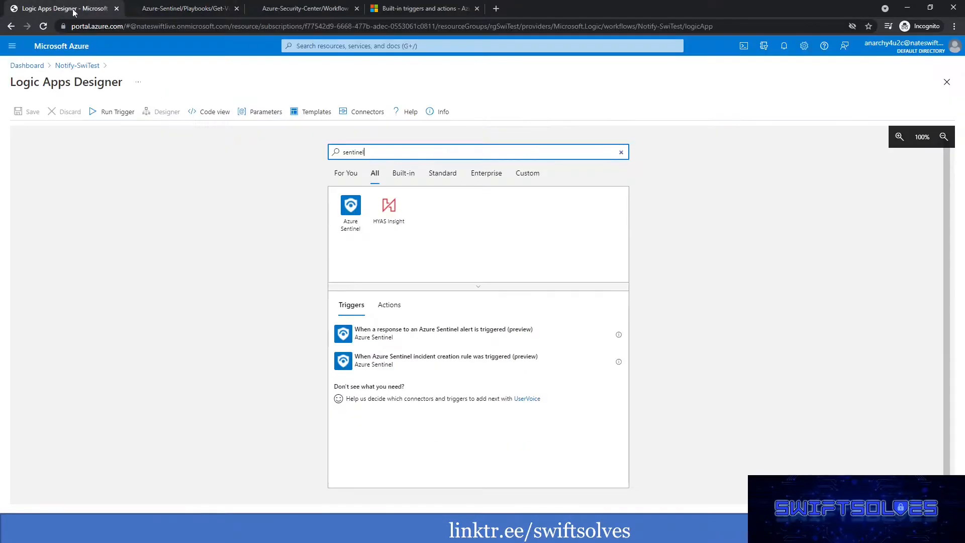
{"action": "left_click", "coordinate": [42, 66]}
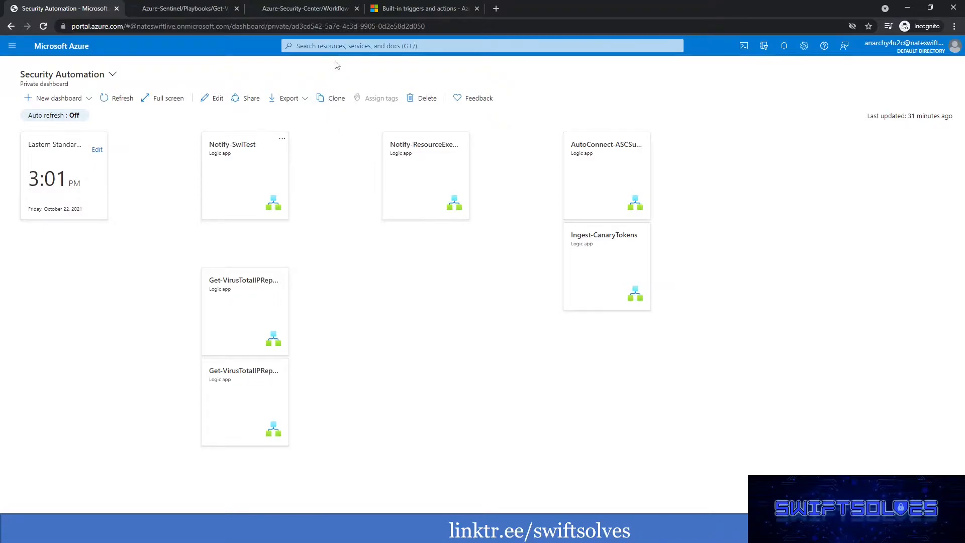
{"action": "left_click", "coordinate": [341, 47]}
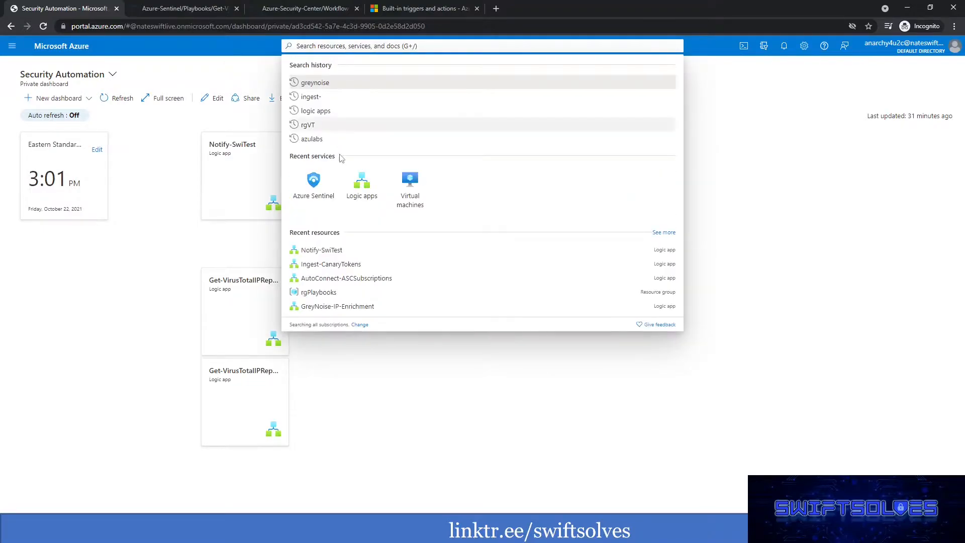
{"action": "left_click", "coordinate": [317, 184]}
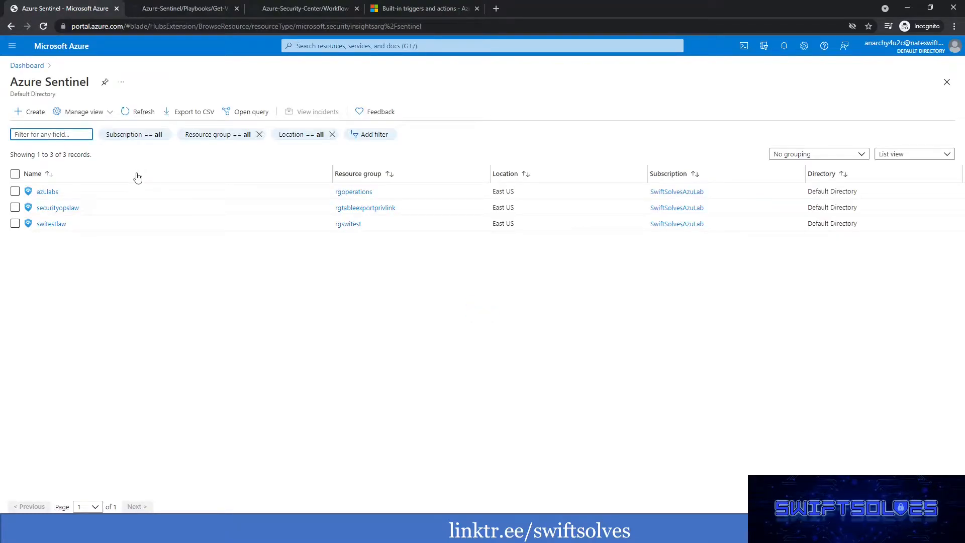
{"action": "left_click", "coordinate": [46, 192]}
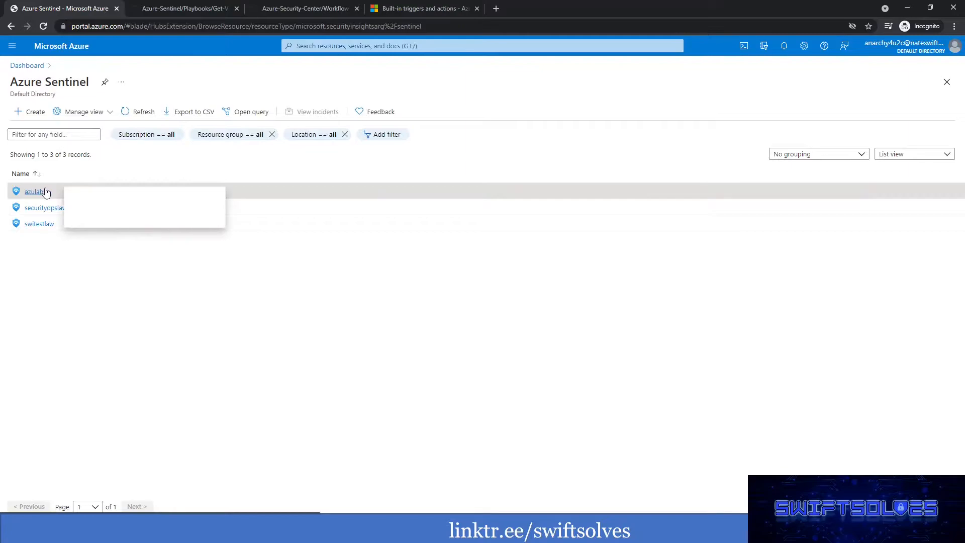
{"action": "left_click", "coordinate": [46, 192]}
{"action": "mouse_move", "coordinate": [59, 190]}
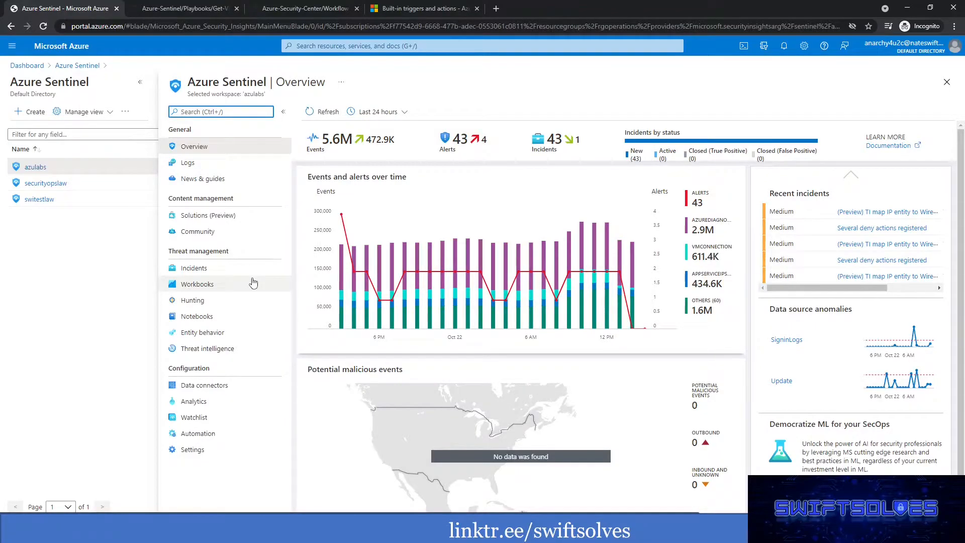
Step: Open the azulabs workspace's incidents, preview incident 622, and open the full details of incident 623
{"action": "left_click", "coordinate": [221, 270]}
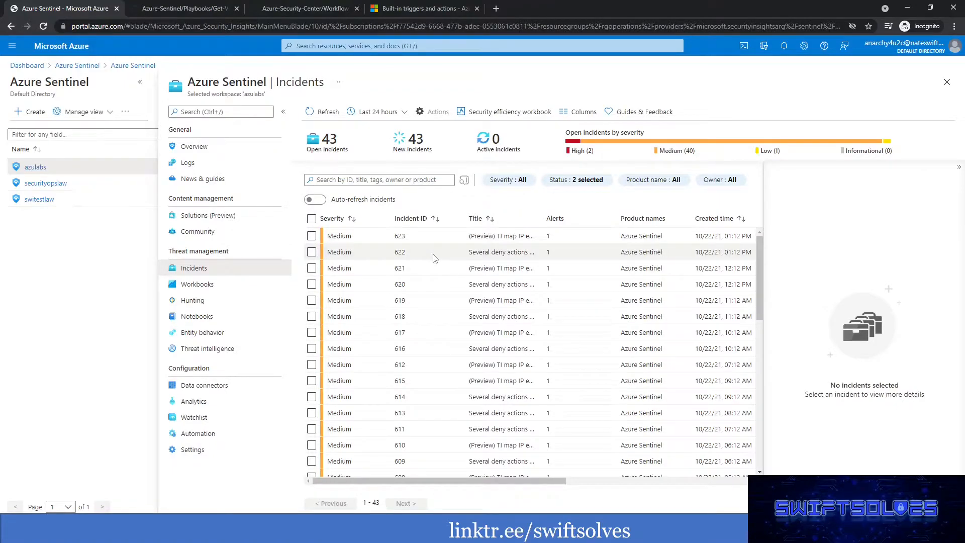
{"action": "left_click", "coordinate": [401, 253]}
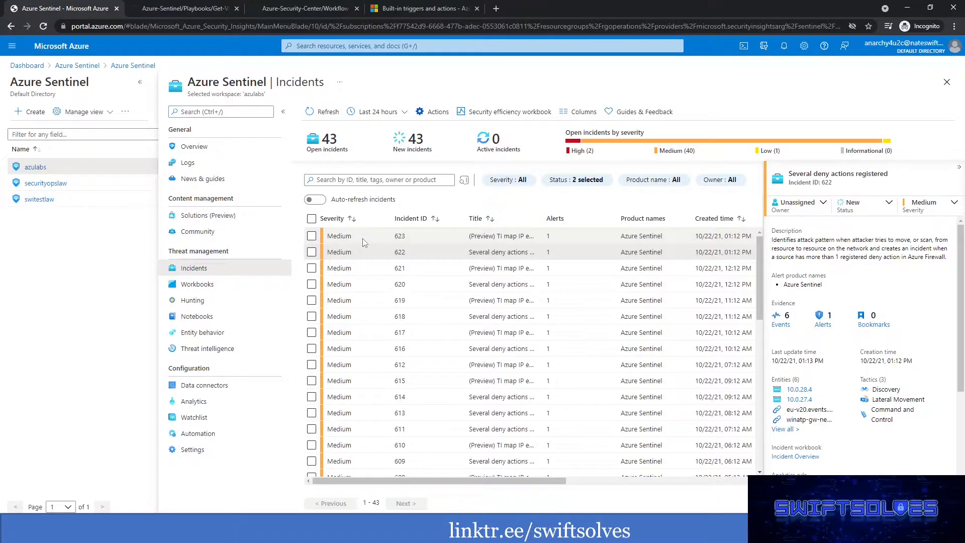
{"action": "left_click", "coordinate": [363, 238]}
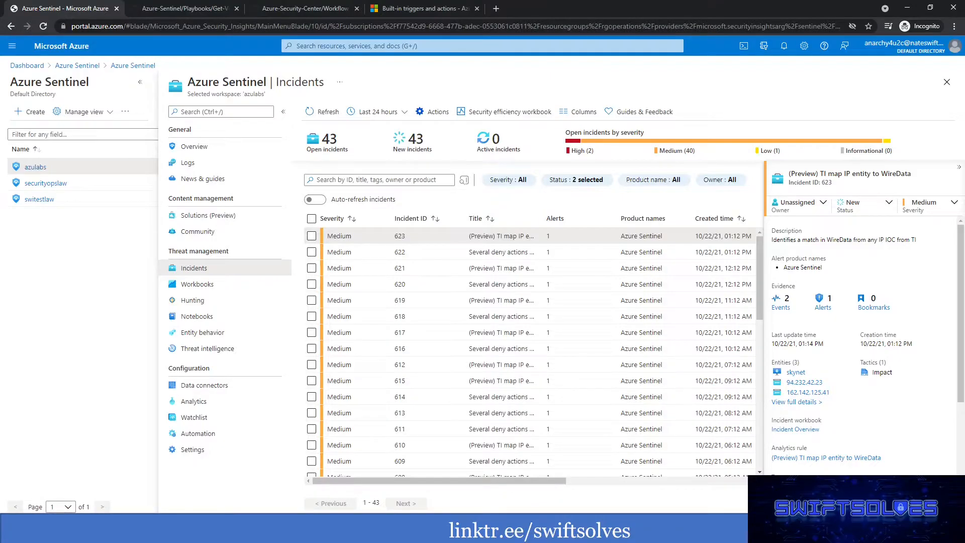
{"action": "left_click", "coordinate": [797, 402]}
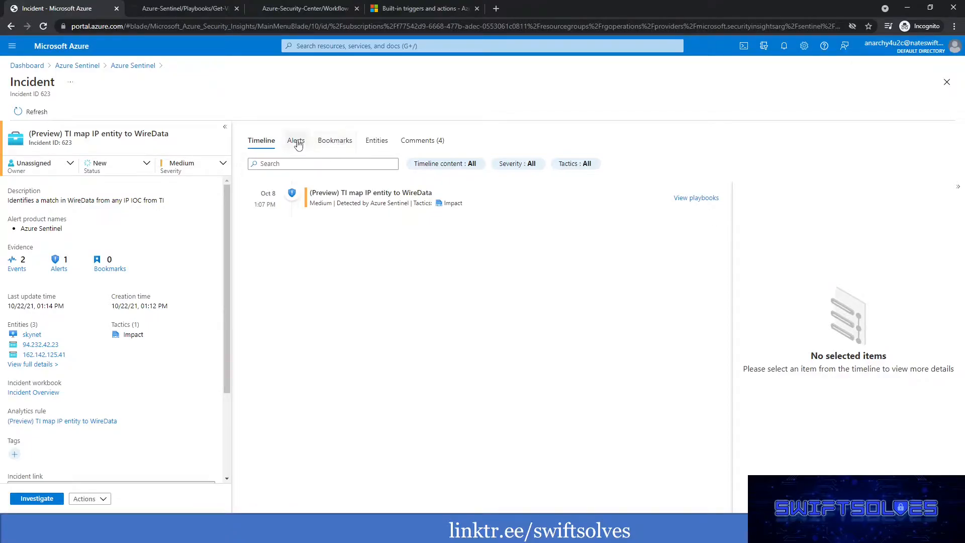
Step: View the playbooks available for the incident's alert and check the "Deploy with alert trigger" section of the Get-VirusTotalIPReport readme on GitHub
{"action": "left_click", "coordinate": [702, 202]}
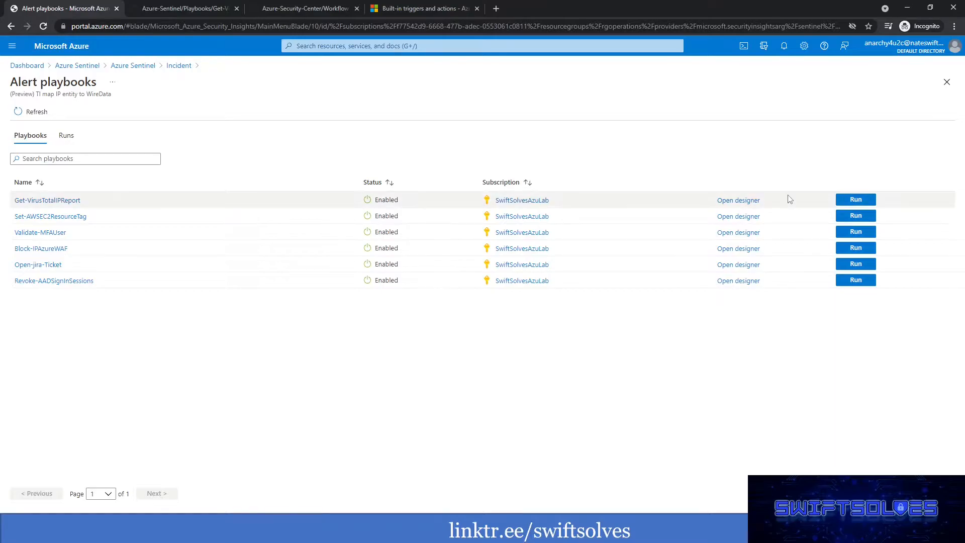
{"action": "left_click", "coordinate": [185, 10]}
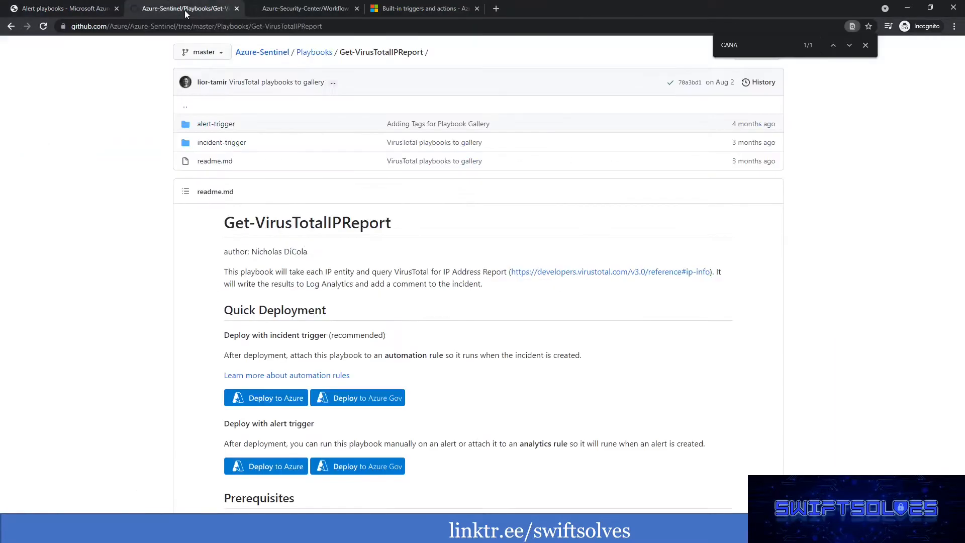
{"action": "left_click_drag", "start_coordinate": [269, 424], "coordinate": [311, 424]}
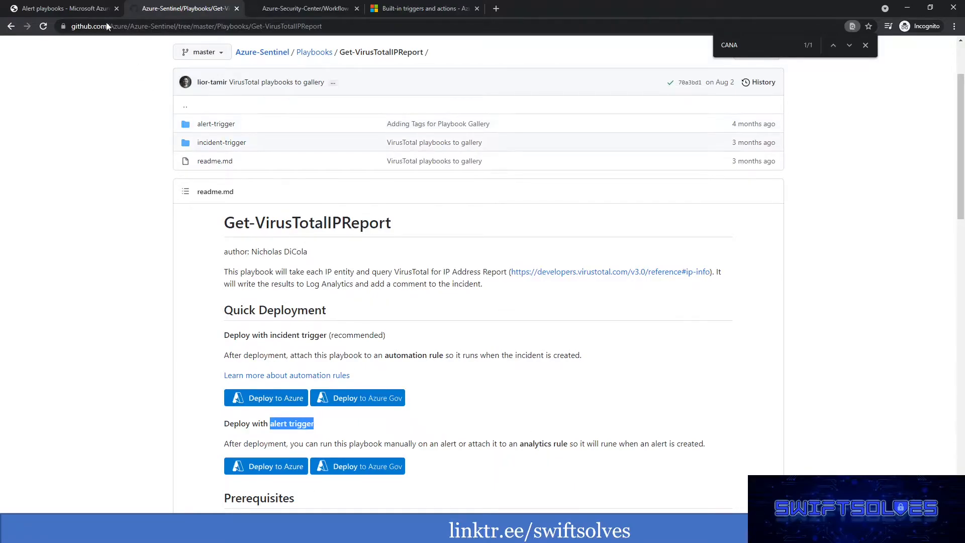
{"action": "left_click", "coordinate": [81, 10]}
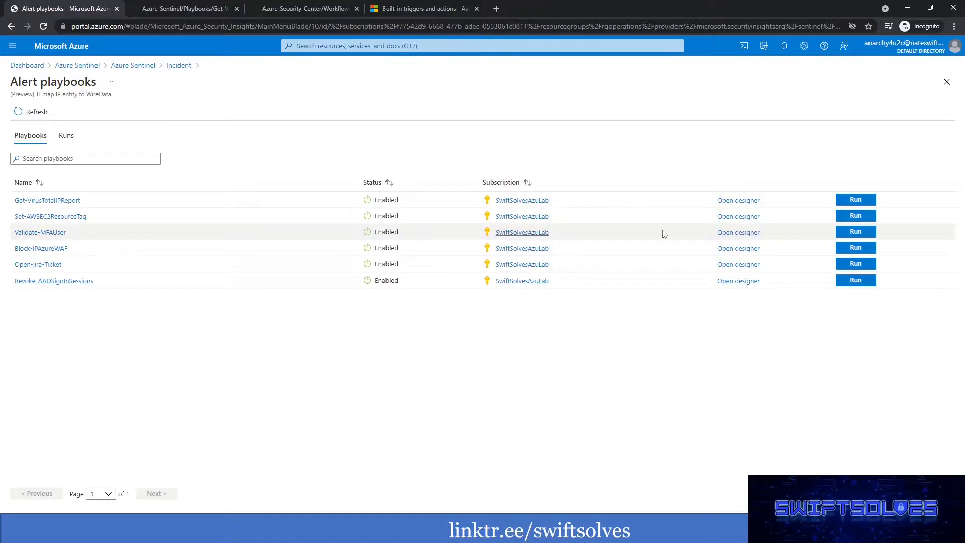
Step: Return to incident 623 and read the comments added by its playbooks, including the VirusTotal reputation for 162.142.125.41
{"action": "left_click", "coordinate": [188, 66]}
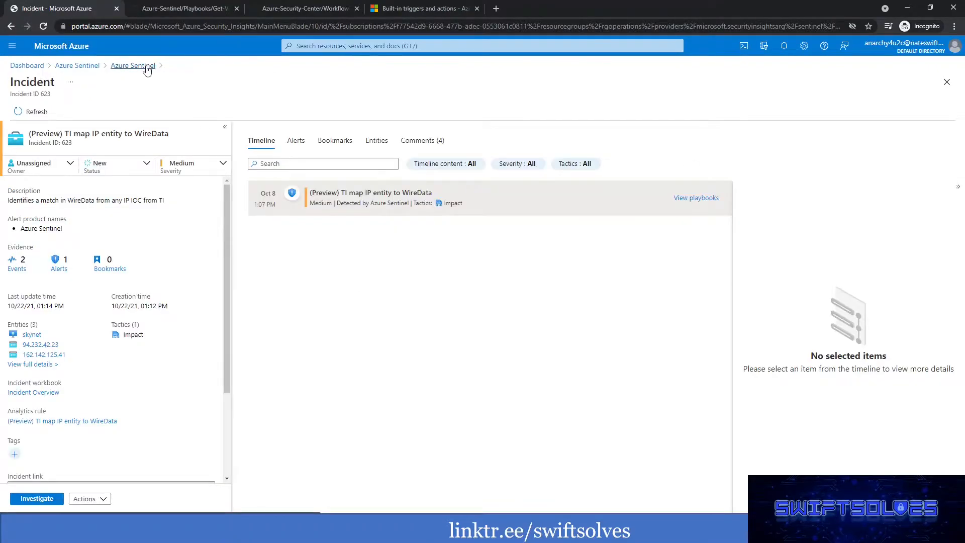
{"action": "left_click", "coordinate": [421, 144]}
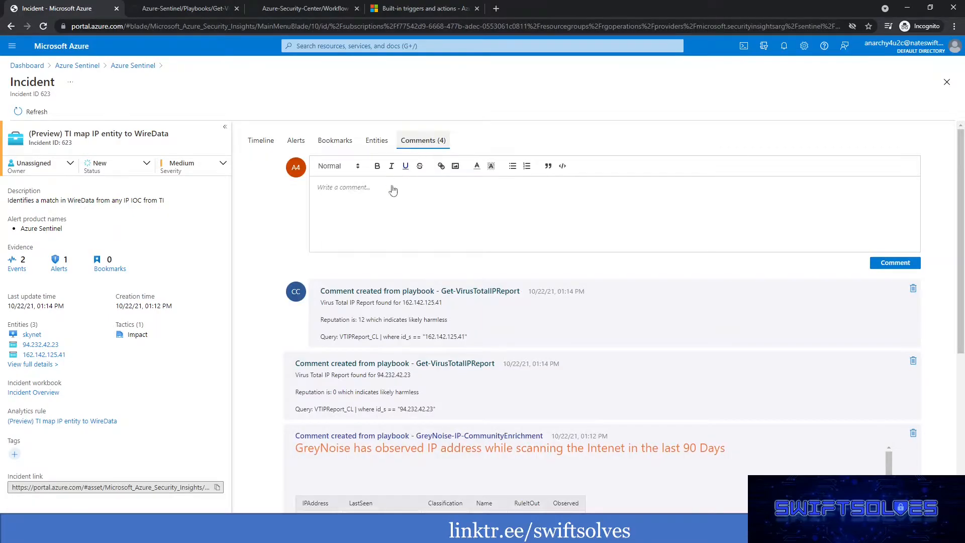
{"action": "scroll", "coordinate": [351, 285], "scroll_direction": "down", "scroll_amount": 2}
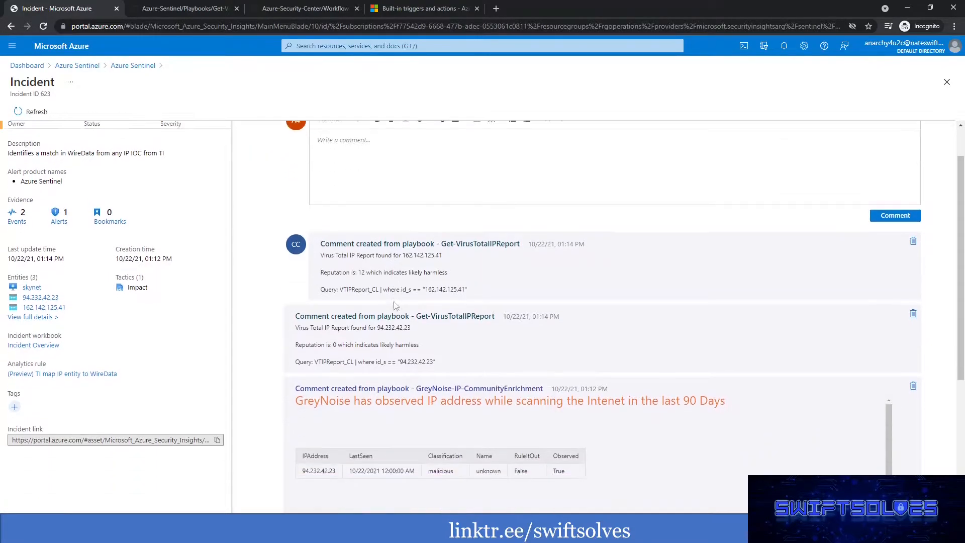
{"action": "scroll", "coordinate": [355, 303], "scroll_direction": "up", "scroll_amount": 1}
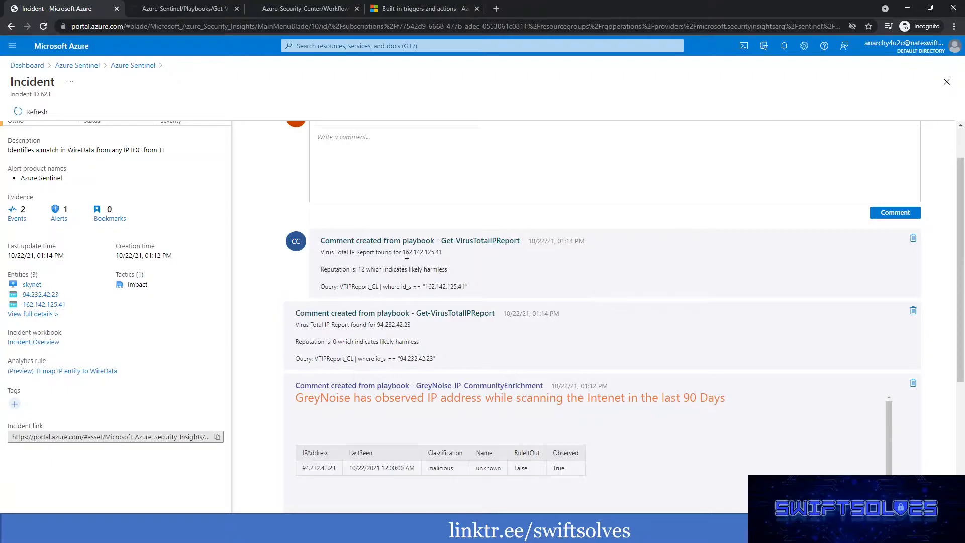
{"action": "left_click_drag", "start_coordinate": [405, 253], "coordinate": [429, 252]}
{"action": "left_click_drag", "start_coordinate": [371, 270], "coordinate": [430, 271]}
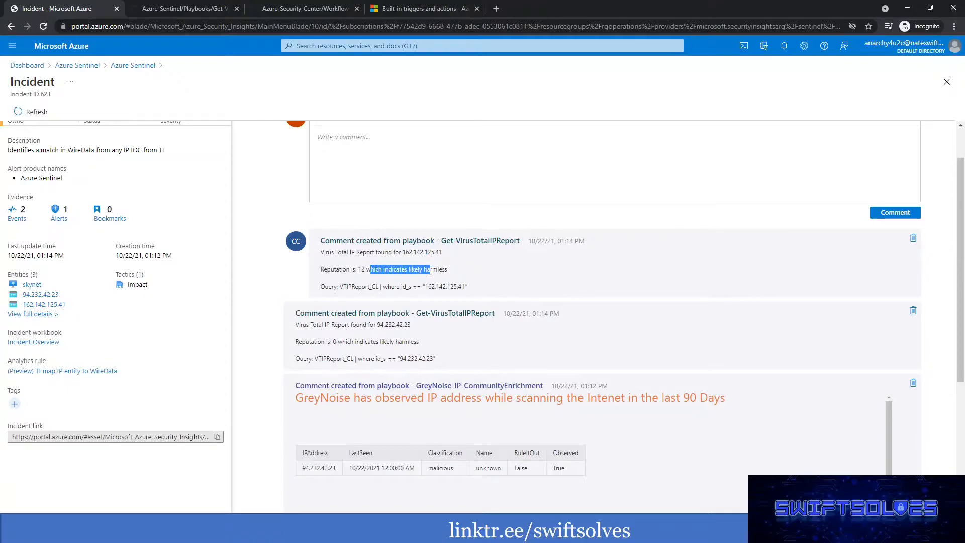
{"action": "left_click", "coordinate": [410, 266]}
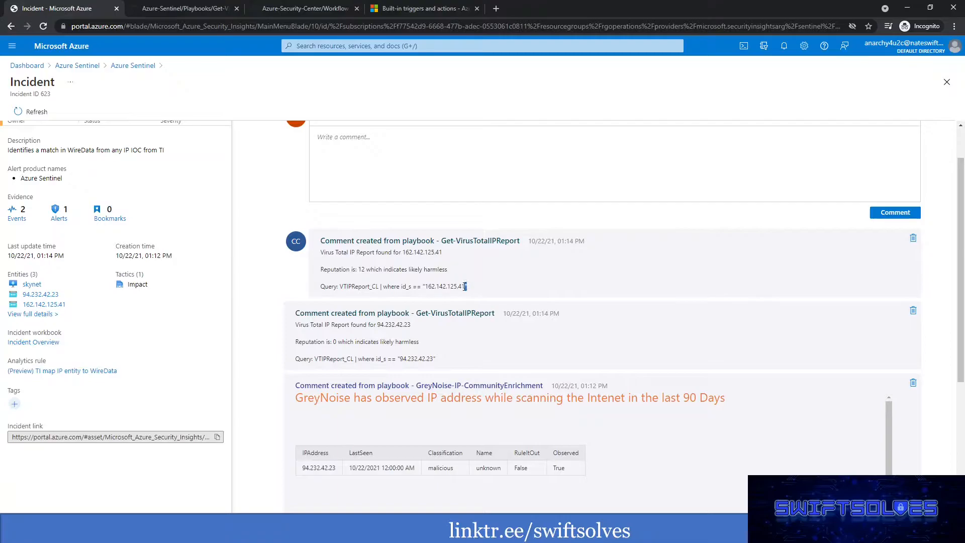
Step: Copy the VTIPReport_CL query for 162.142.125.41 from the Get-VirusTotalIPReport comment
{"action": "left_click_drag", "start_coordinate": [467, 287], "coordinate": [341, 288]}
{"action": "right_click", "coordinate": [350, 288]}
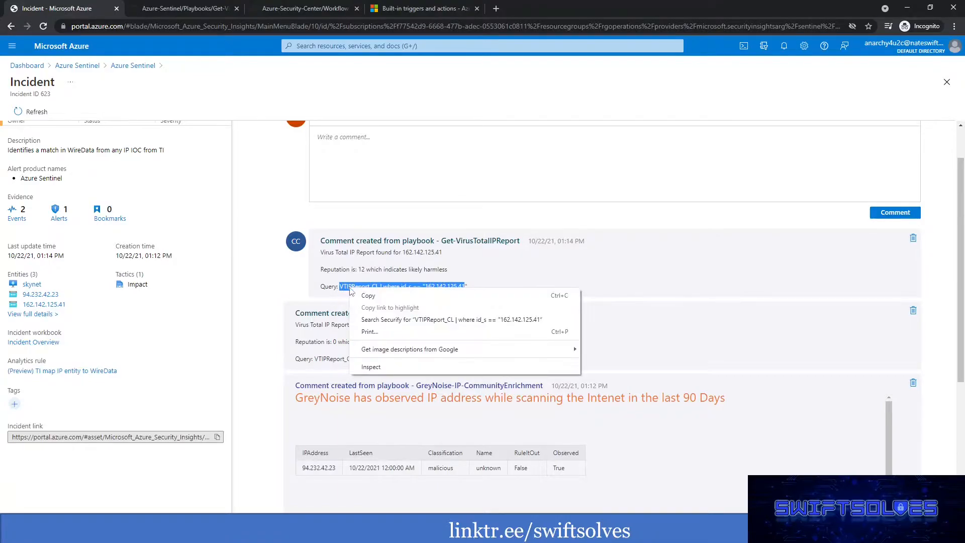
{"action": "left_click", "coordinate": [387, 295]}
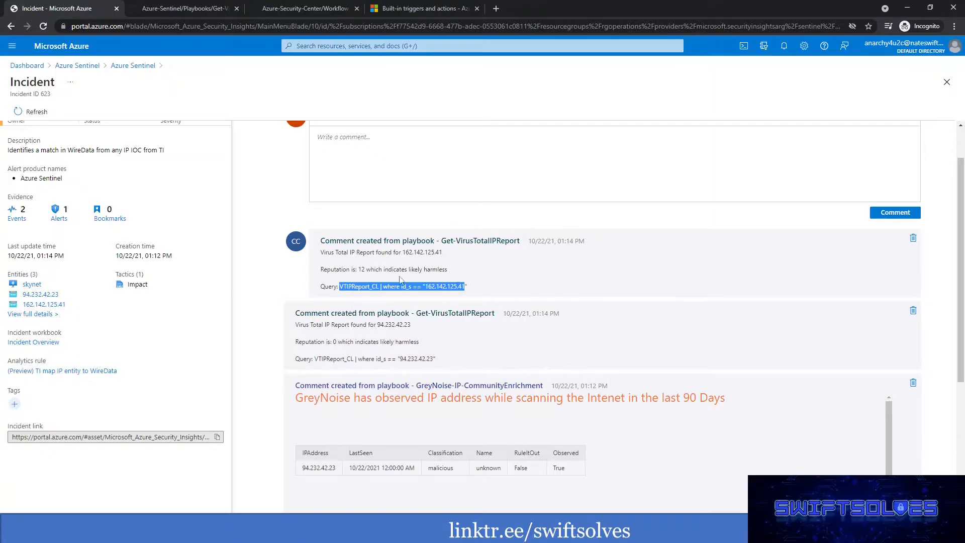
Step: Return to the incident list and open the automated response settings of the "(Preview) TI map IP entity to WireData" analytics rule
{"action": "left_click", "coordinate": [148, 69]}
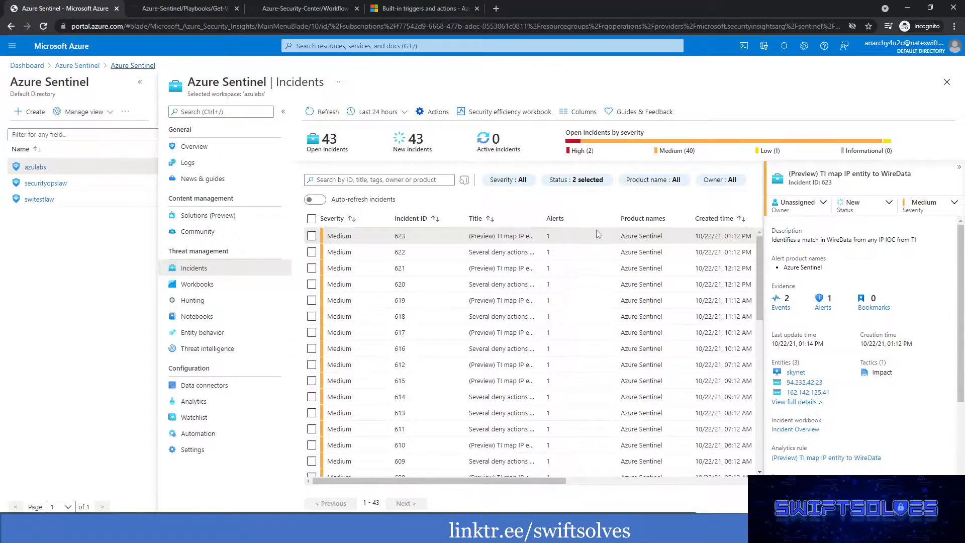
{"action": "left_click", "coordinate": [825, 458]}
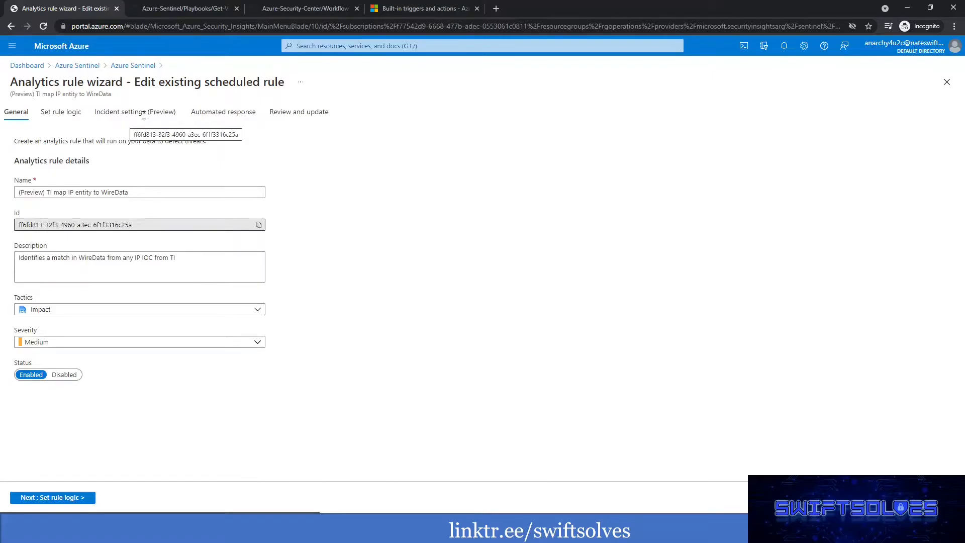
{"action": "left_click", "coordinate": [214, 117]}
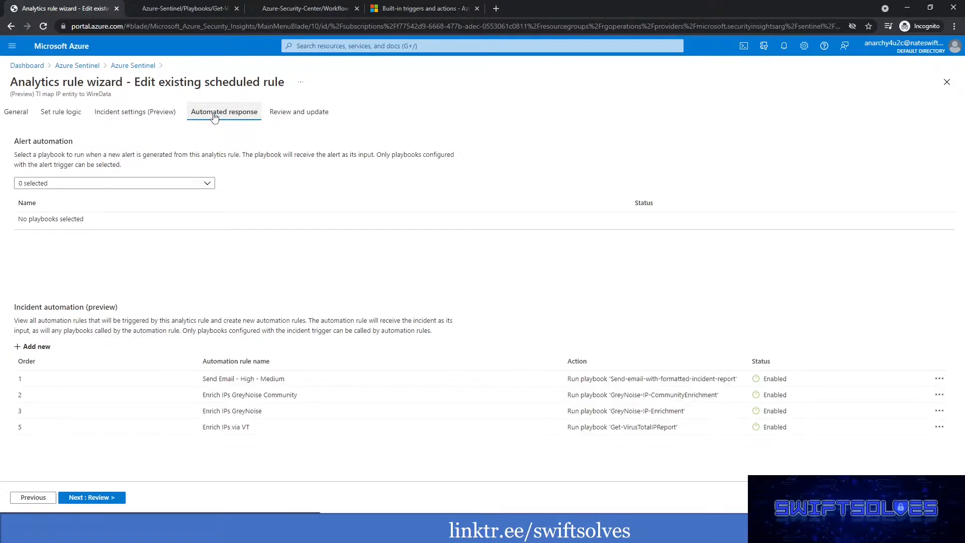
Step: Select the Get-VirusTotalIPReport playbook as the rule's alert automation
{"action": "left_click", "coordinate": [118, 186]}
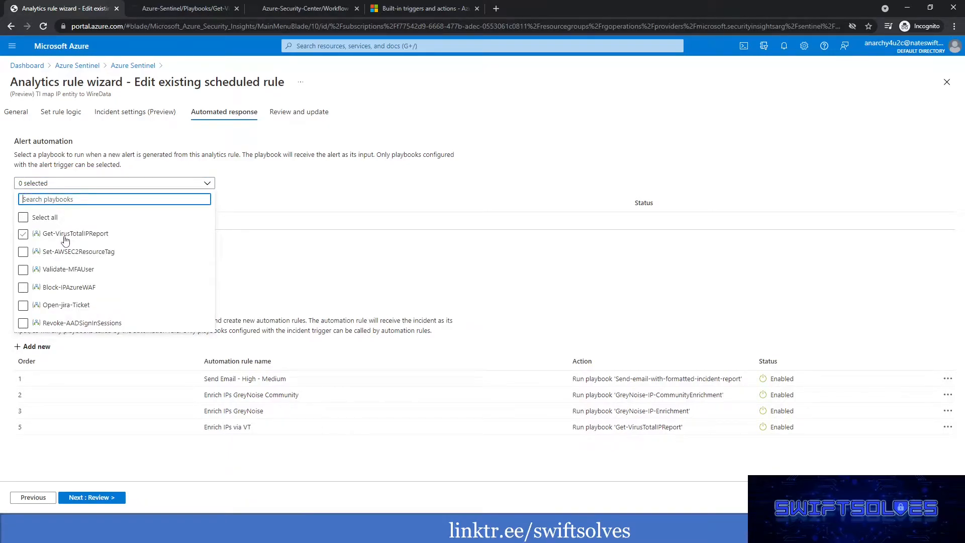
{"action": "left_click", "coordinate": [65, 240]}
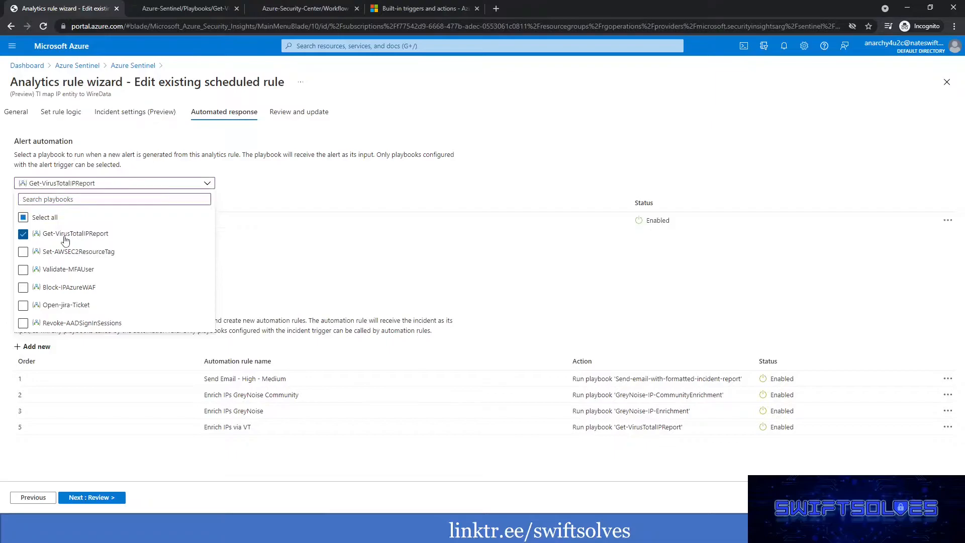
{"action": "left_click", "coordinate": [116, 165]}
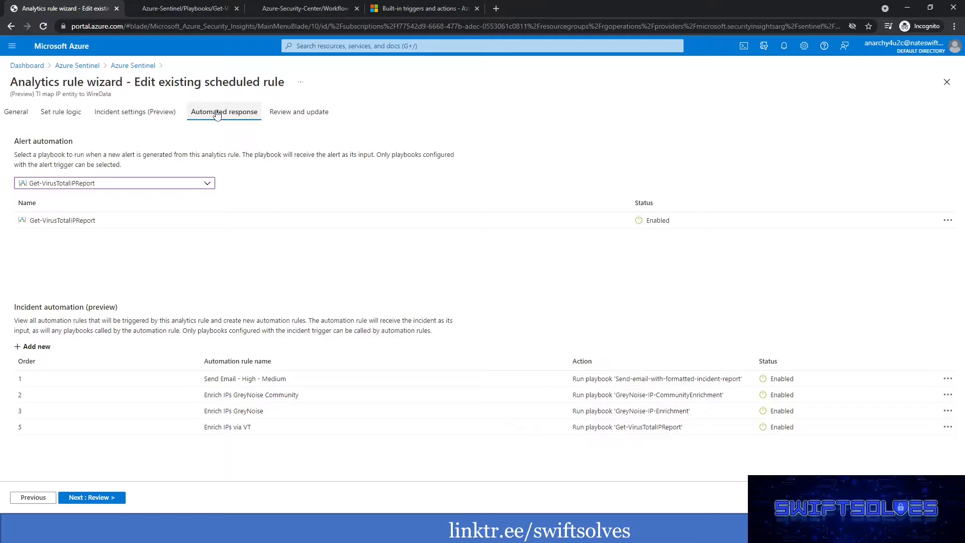
Step: Review the Get-VirusTotalIPReport readme on GitHub for how the incident-trigger playbook attaches to an automation rule
{"action": "left_click", "coordinate": [166, 7]}
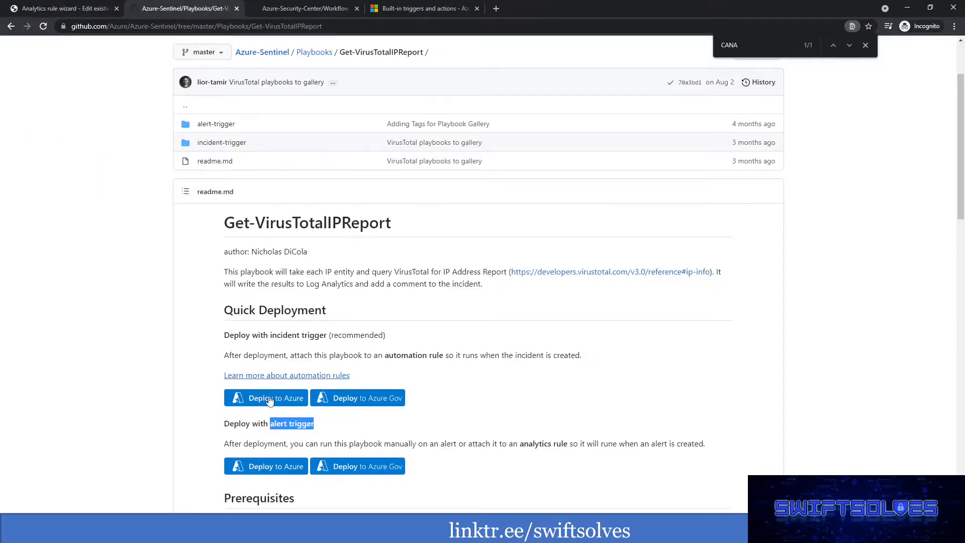
{"action": "left_click", "coordinate": [262, 350]}
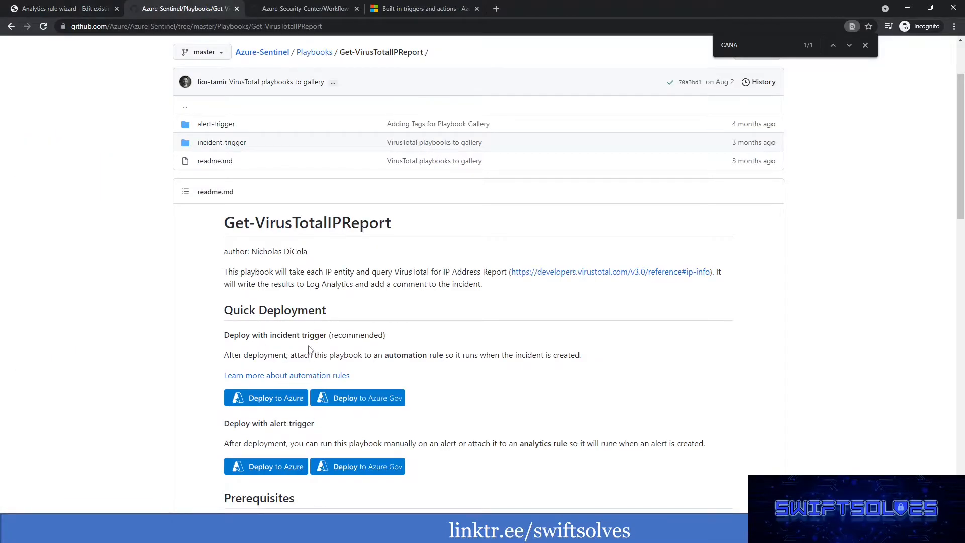
{"action": "left_click_drag", "start_coordinate": [277, 336], "coordinate": [451, 359]}
{"action": "left_click", "coordinate": [402, 356]}
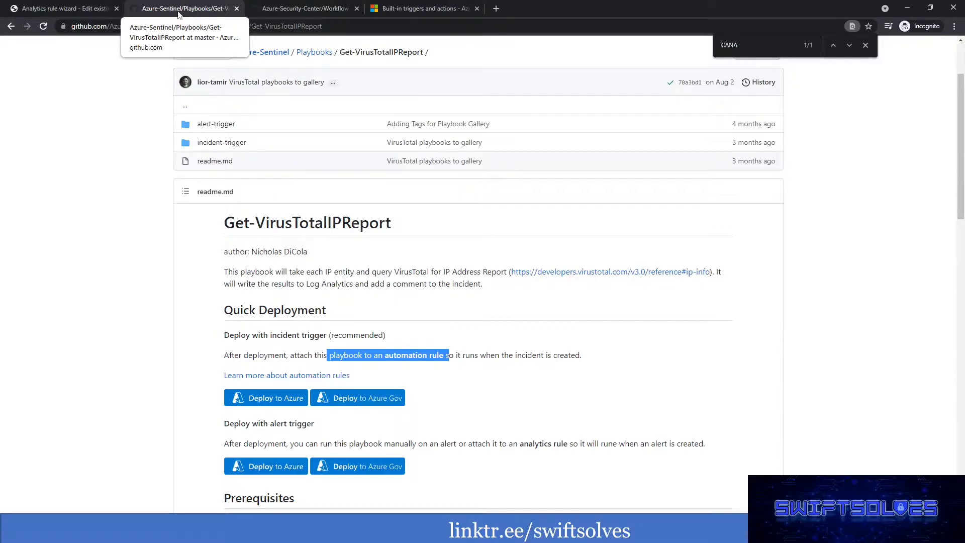
Step: Return to the analytics rule wizard in the Azure portal and review its alert automation and general settings
{"action": "left_click", "coordinate": [65, 8]}
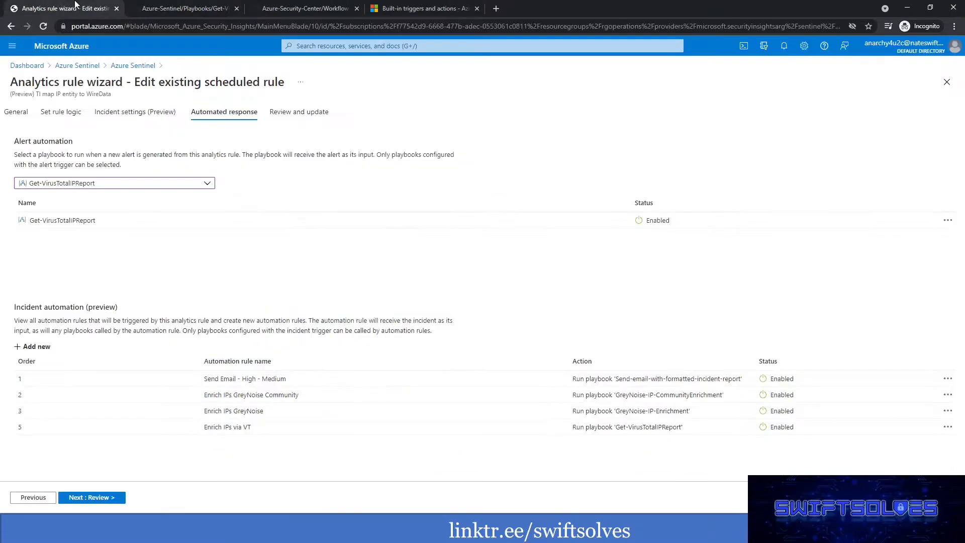
{"action": "left_click", "coordinate": [144, 71]}
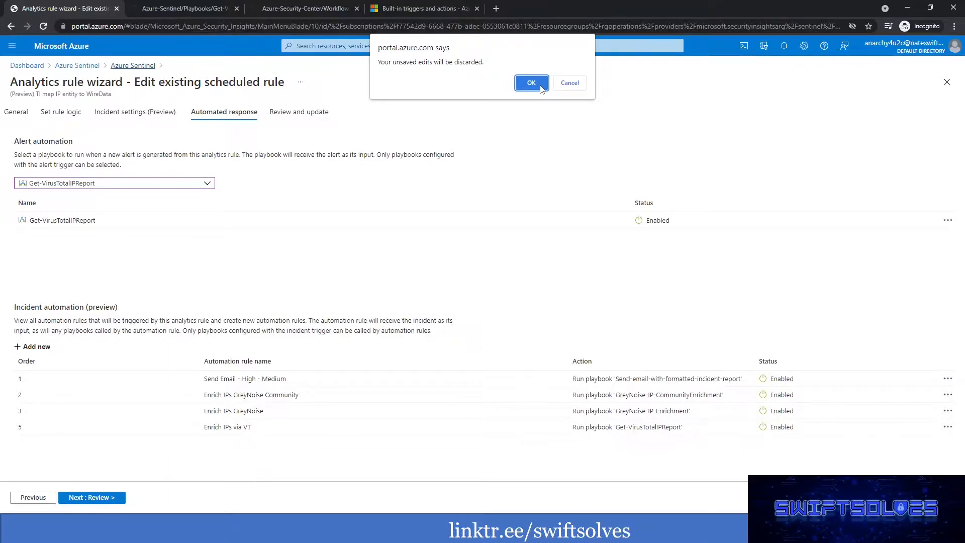
{"action": "left_click", "coordinate": [570, 84]}
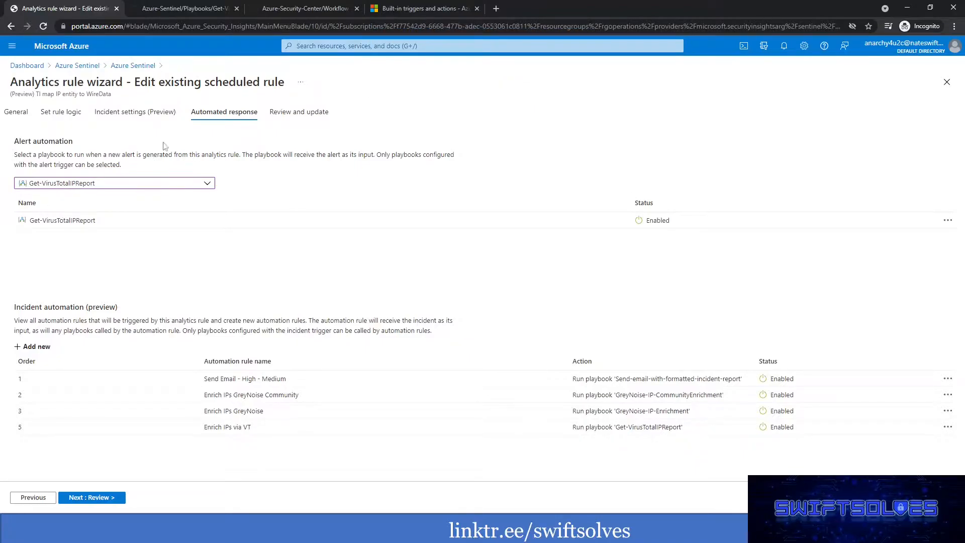
{"action": "left_click_drag", "start_coordinate": [17, 143], "coordinate": [78, 145]}
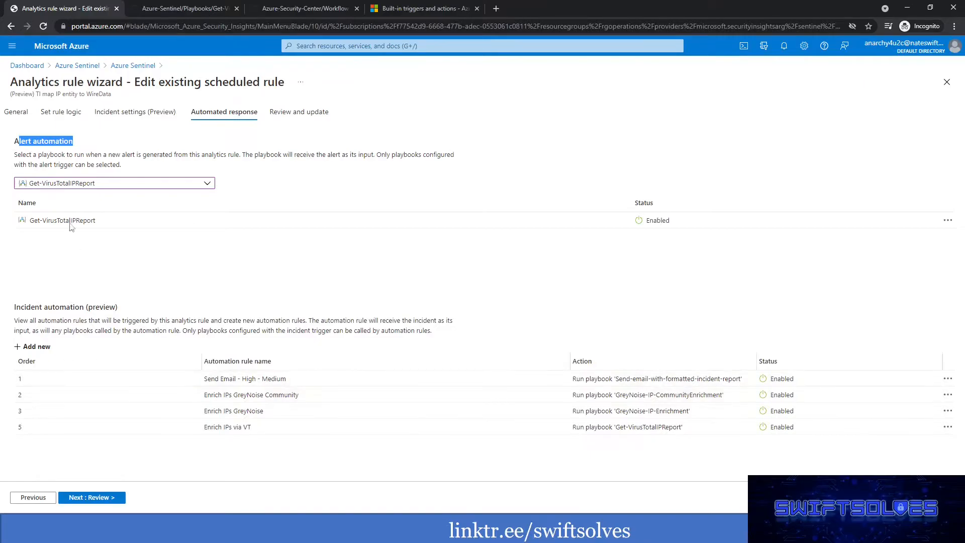
{"action": "left_click", "coordinate": [15, 111]}
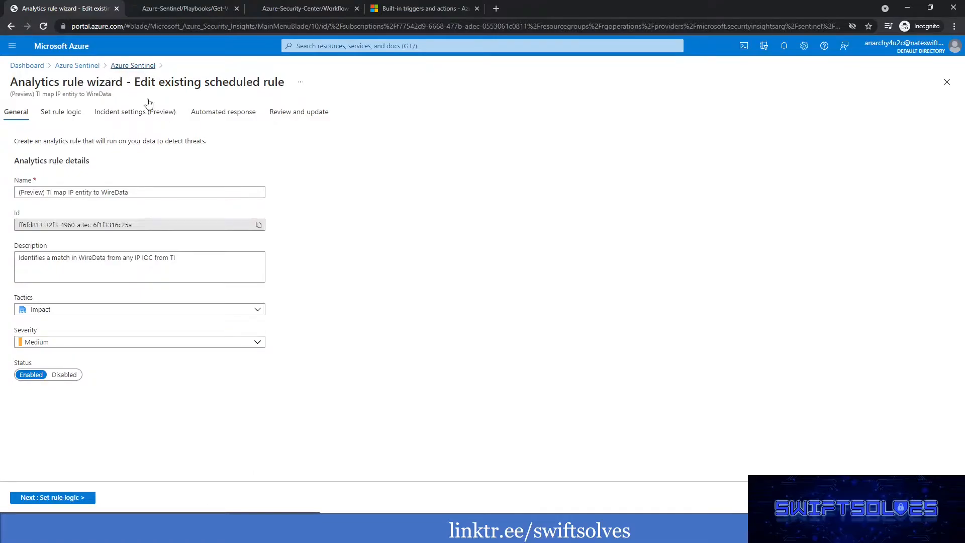
Step: Leave the analytics rule wizard and open the "Send Email - High - Medium" automation rule for editing
{"action": "left_click", "coordinate": [83, 66]}
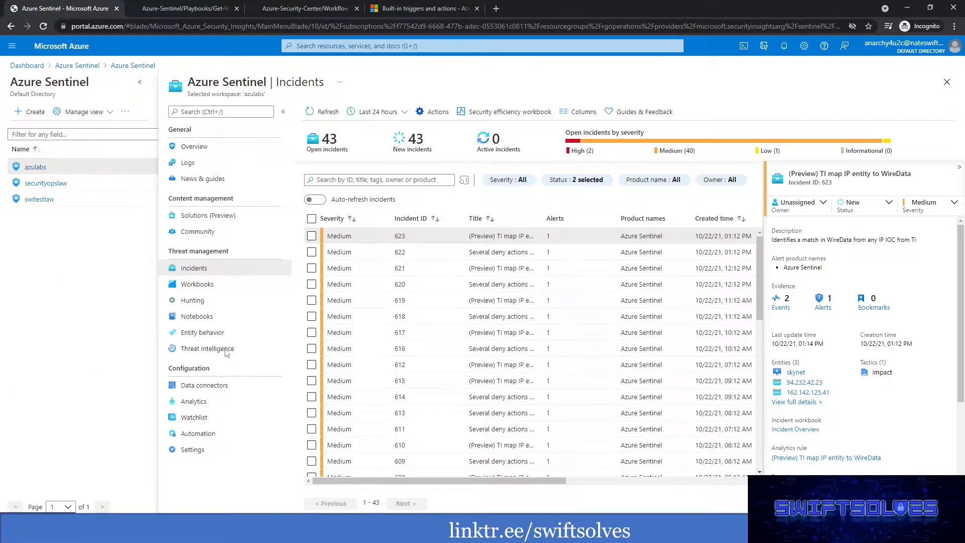
{"action": "left_click", "coordinate": [197, 436]}
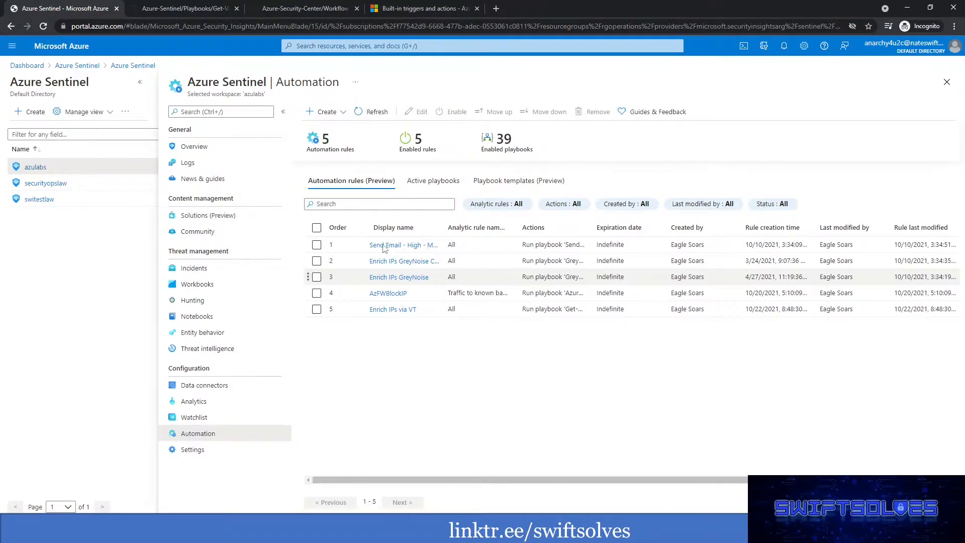
{"action": "left_click", "coordinate": [332, 246]}
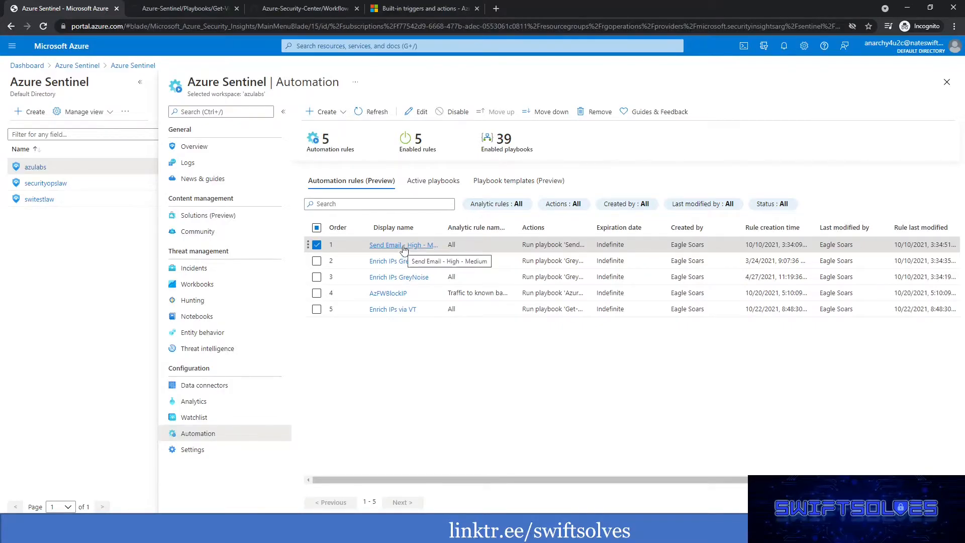
{"action": "left_click", "coordinate": [418, 112]}
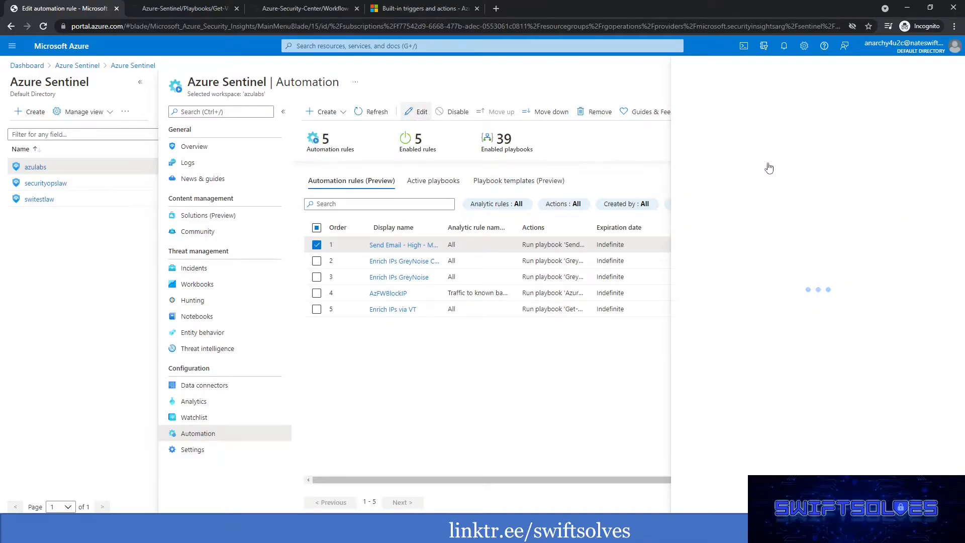
Step: Examine the automation rule's analytic rule name, severity and status conditions and its Run playbook action without changing them
{"action": "left_click", "coordinate": [777, 107]}
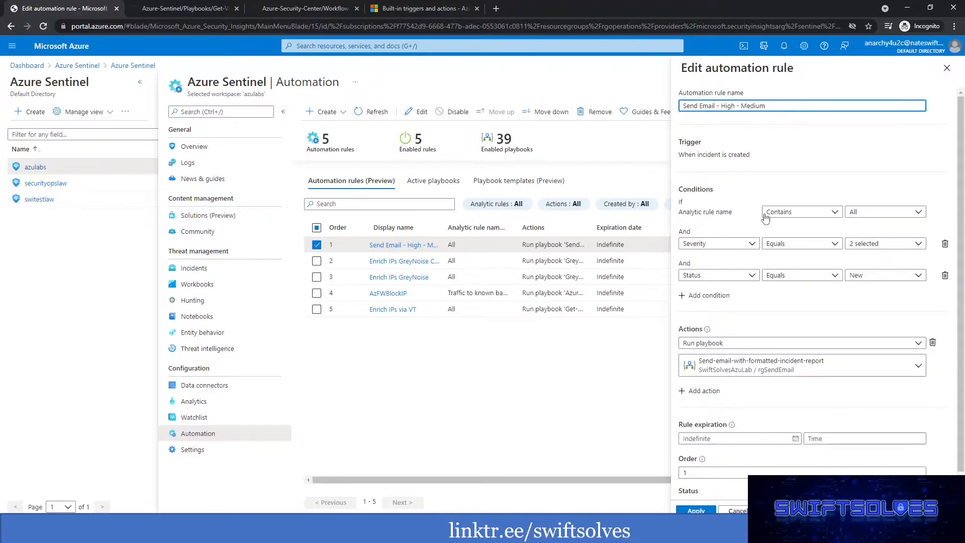
{"action": "left_click", "coordinate": [875, 213]}
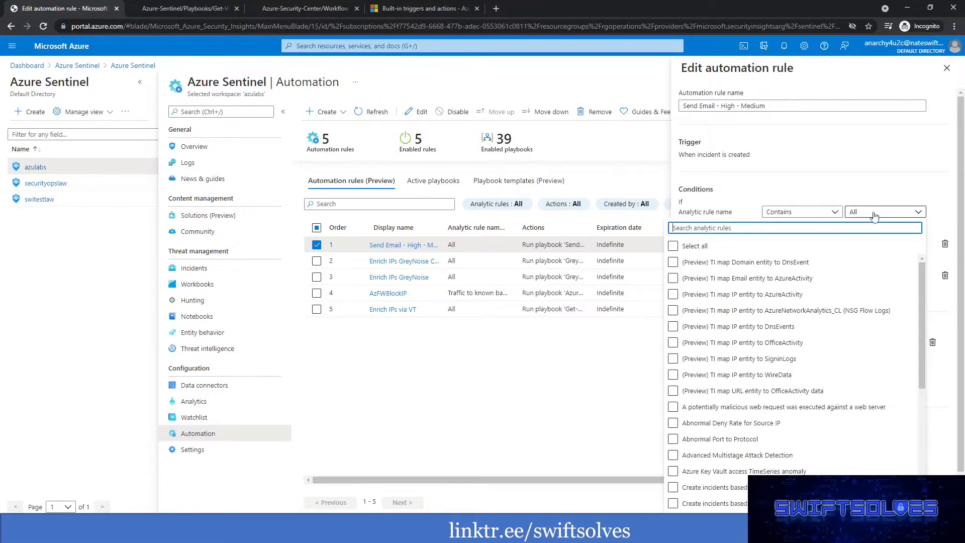
{"action": "left_click", "coordinate": [673, 311]}
{"action": "left_click", "coordinate": [833, 171]}
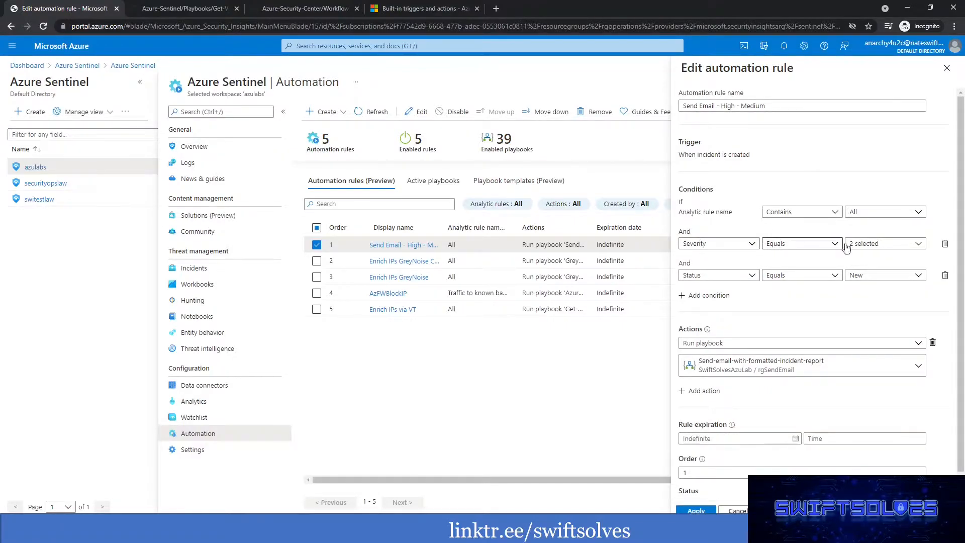
{"action": "left_click", "coordinate": [862, 246]}
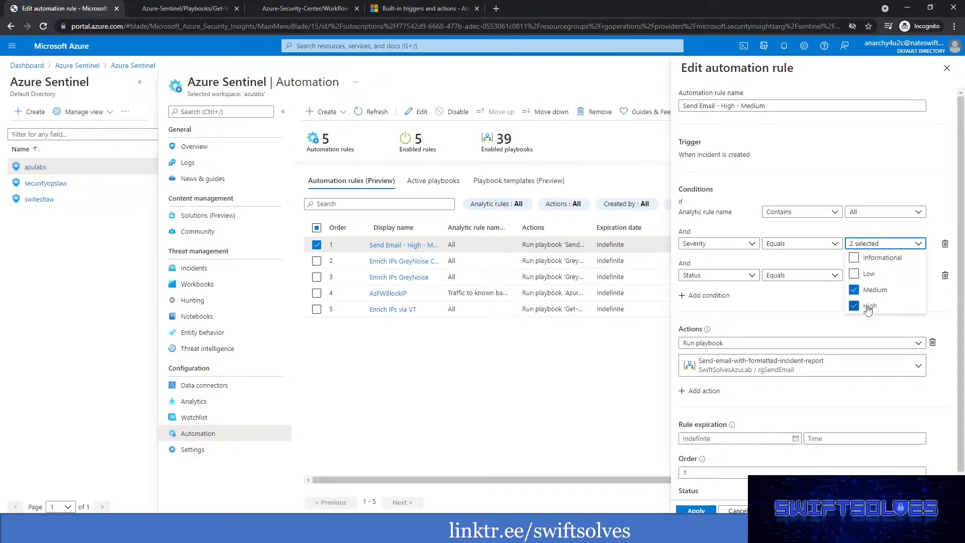
{"action": "left_click", "coordinate": [838, 163]}
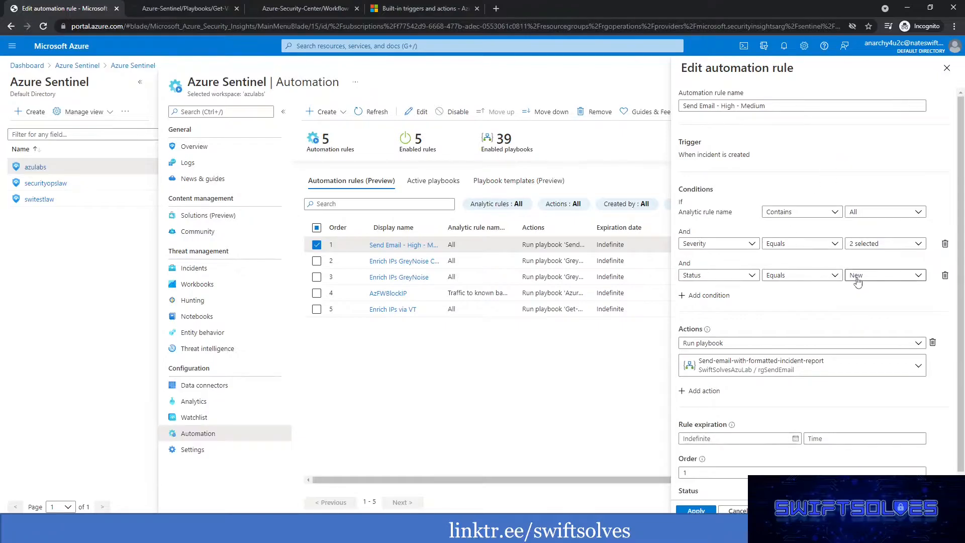
{"action": "left_click", "coordinate": [857, 279]}
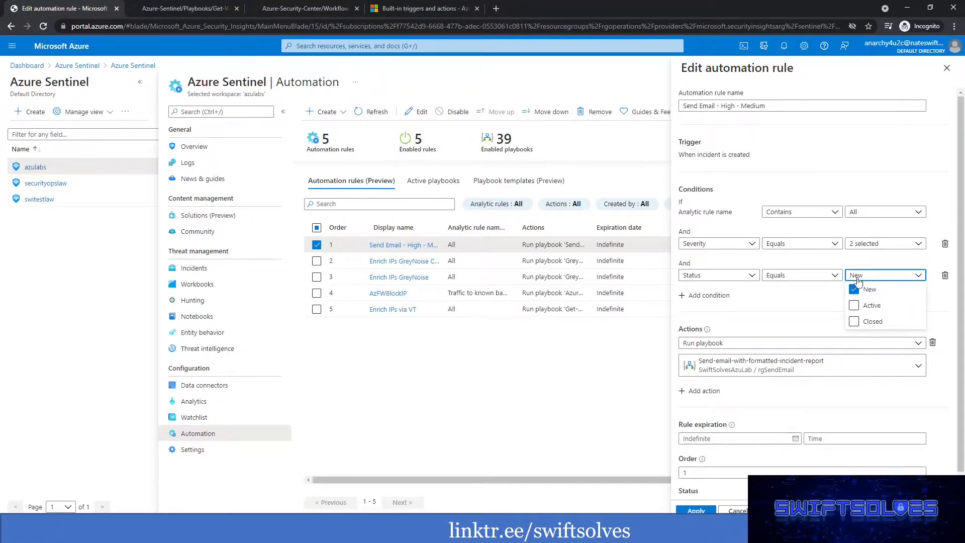
{"action": "left_click", "coordinate": [872, 173]}
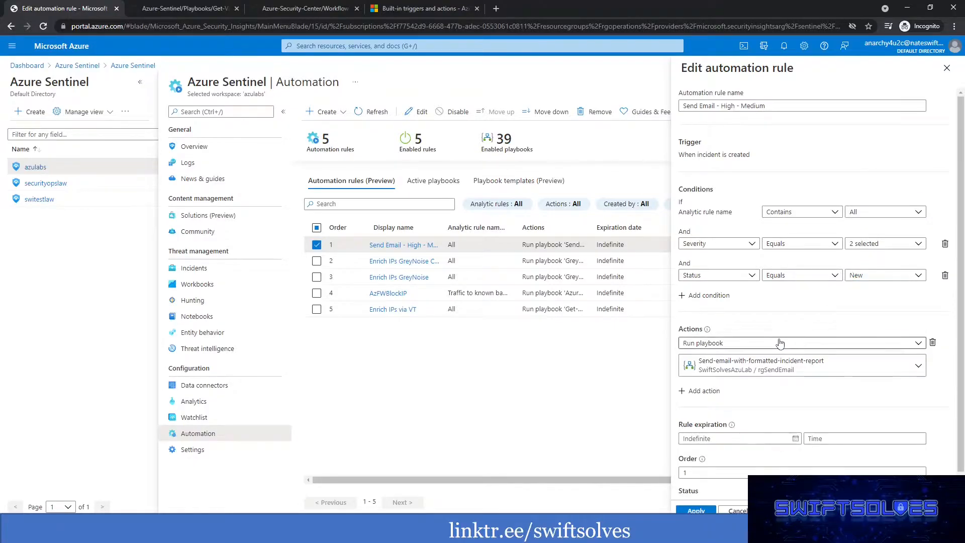
{"action": "left_click", "coordinate": [780, 343]}
{"action": "left_click", "coordinate": [734, 359]}
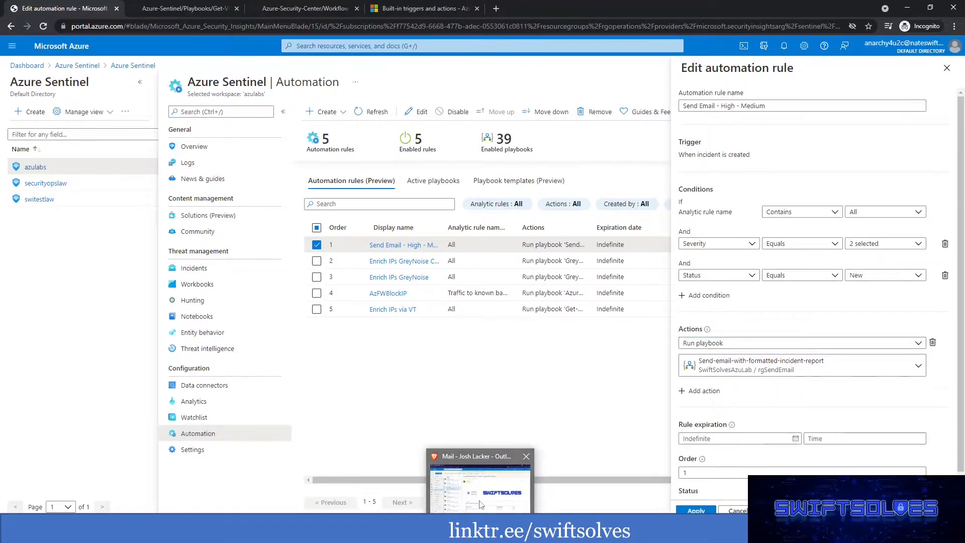
Step: Switch to Outlook and read the formatted report email for incident 621, including its severity, tactics, description and entities
{"action": "left_click", "coordinate": [481, 503]}
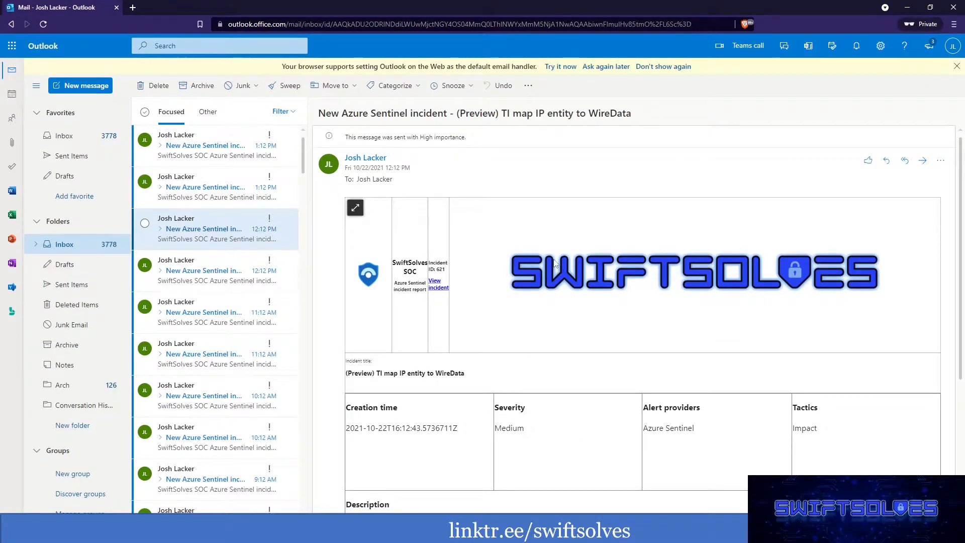
{"action": "scroll", "coordinate": [555, 264], "scroll_direction": "down", "scroll_amount": 2}
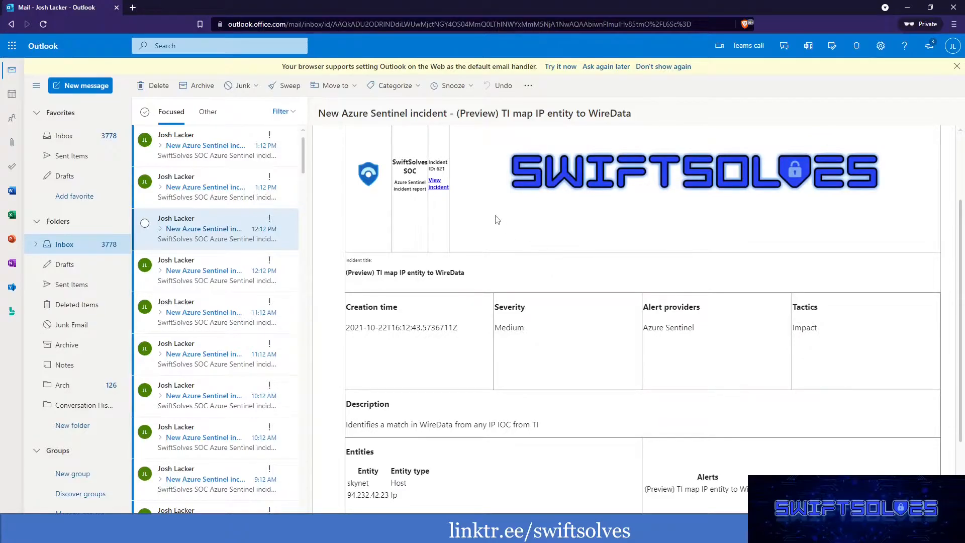
{"action": "scroll", "coordinate": [506, 203], "scroll_direction": "down", "scroll_amount": 2}
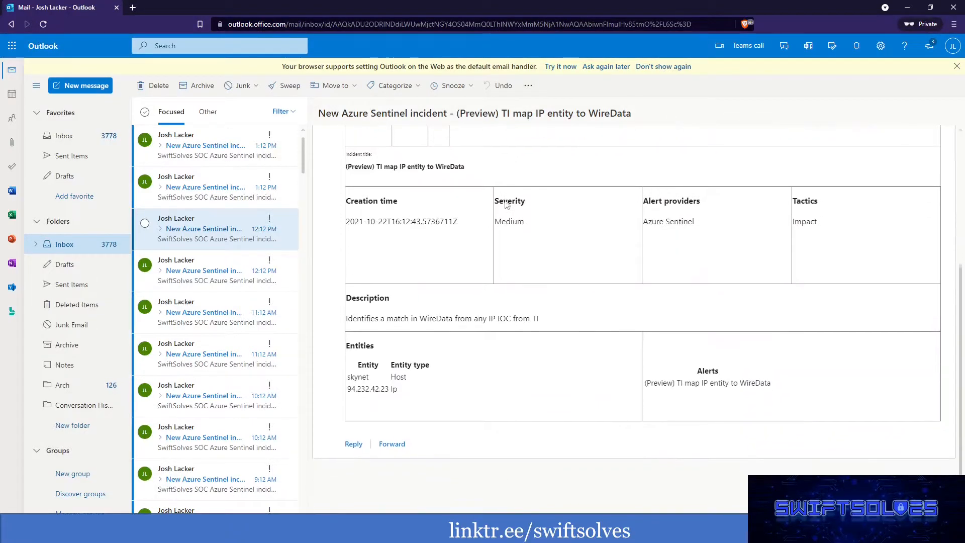
{"action": "scroll", "coordinate": [426, 300], "scroll_direction": "up", "scroll_amount": 3}
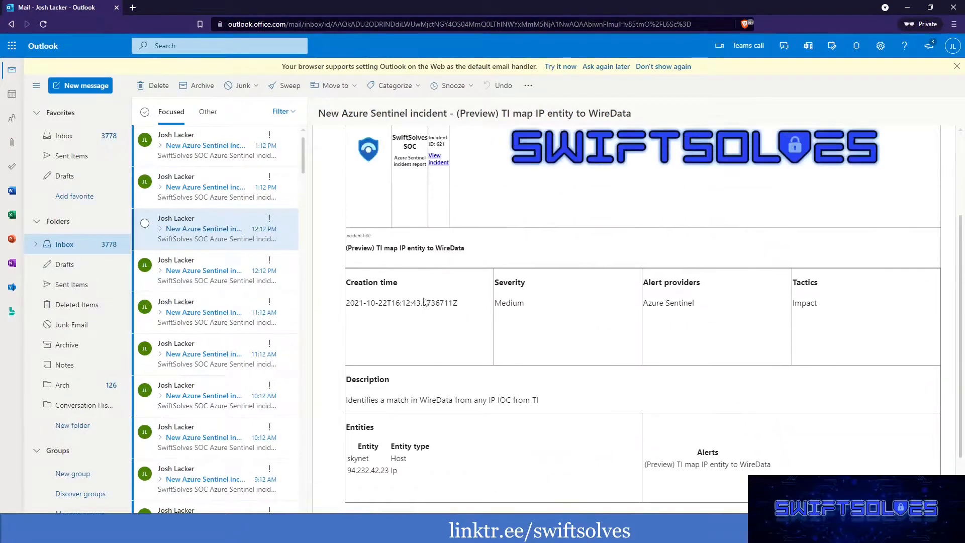
{"action": "scroll", "coordinate": [502, 294], "scroll_direction": "down", "scroll_amount": 2}
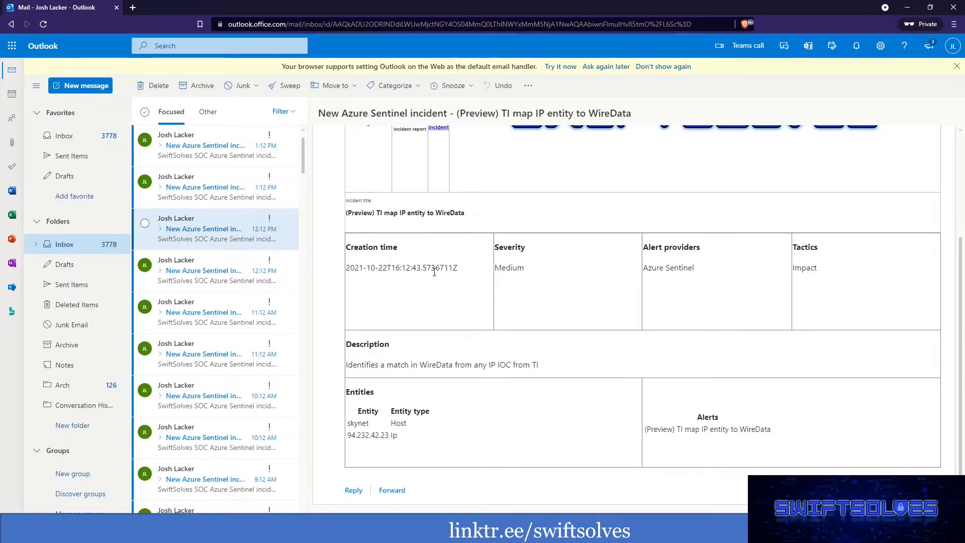
{"action": "scroll", "coordinate": [764, 295], "scroll_direction": "up", "scroll_amount": 3}
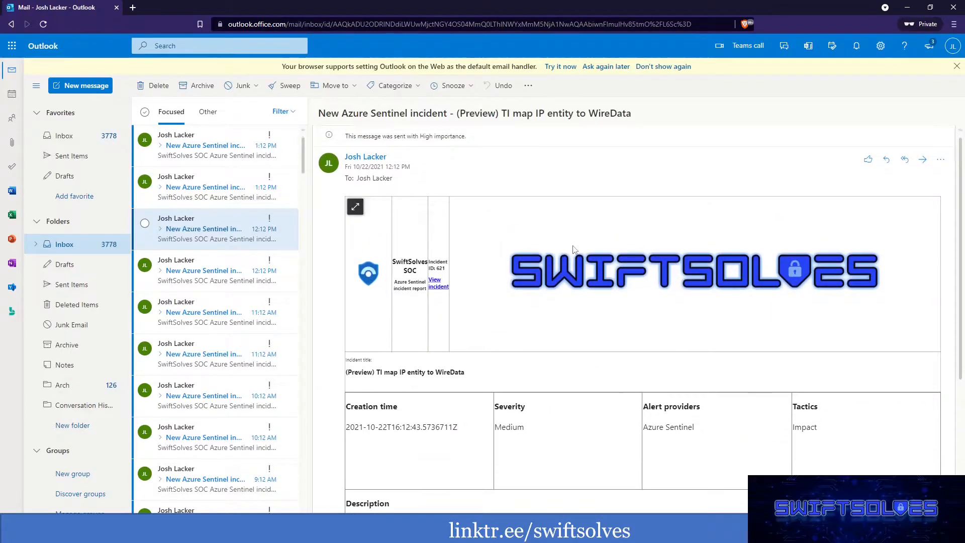
{"action": "scroll", "coordinate": [578, 249], "scroll_direction": "down", "scroll_amount": 1}
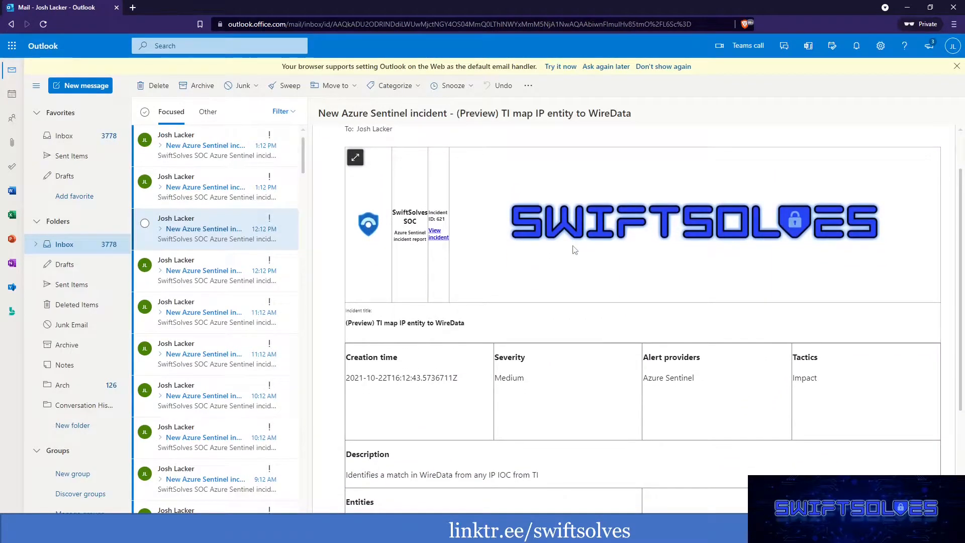
Step: Open incident 621 in the Azure portal from the email's incident link and read its details and last comment
{"action": "left_click", "coordinate": [439, 237]}
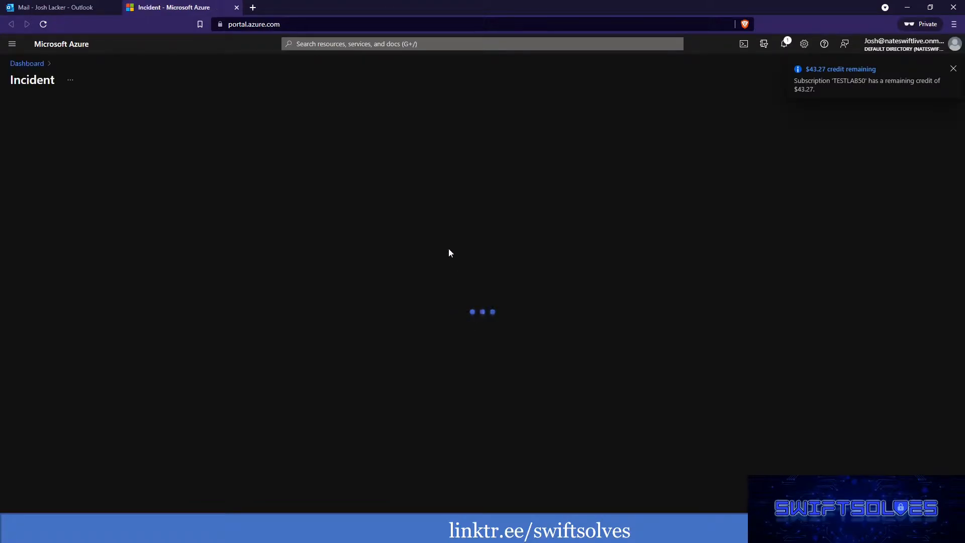
{"action": "left_click", "coordinate": [953, 67]}
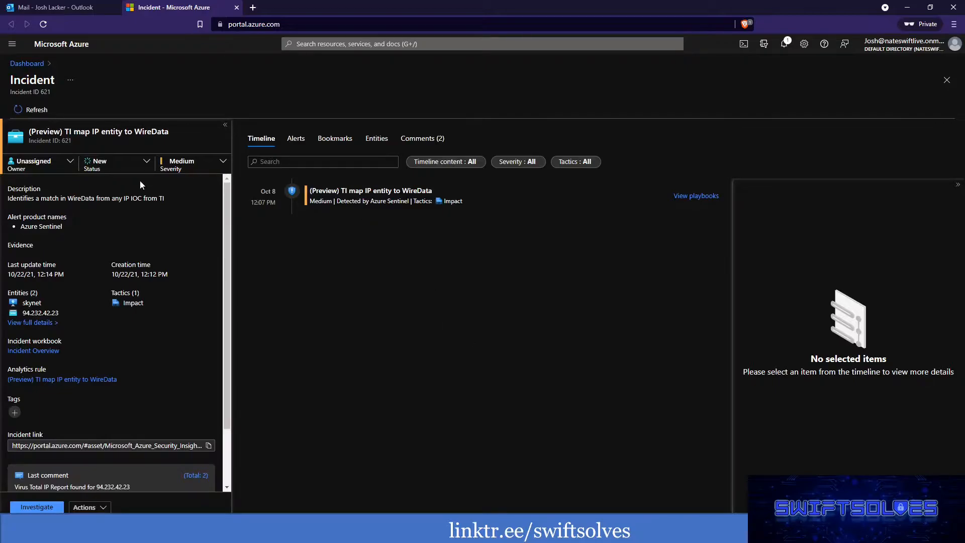
{"action": "scroll", "coordinate": [124, 349], "scroll_direction": "down", "scroll_amount": 2}
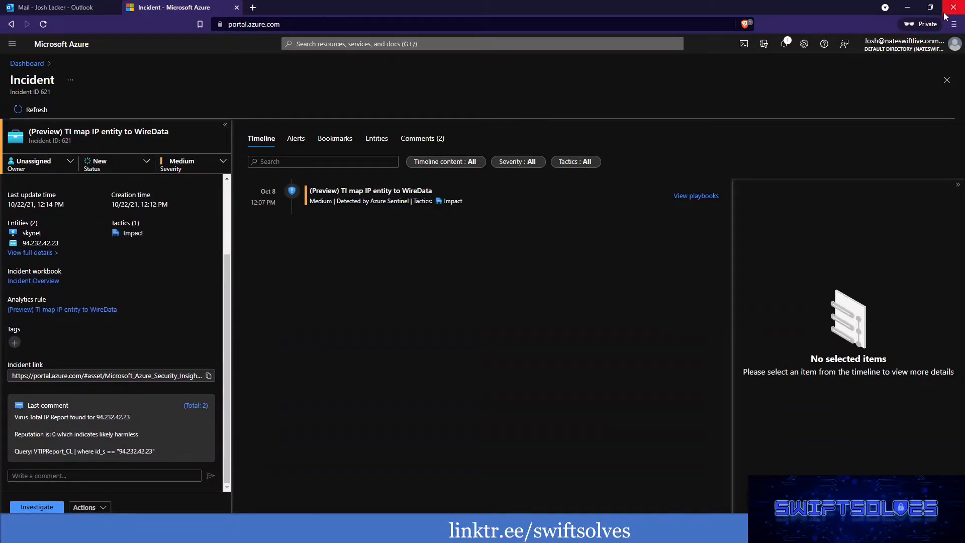
Step: Return to the "Send Email - High - Medium" automation rule and cancel its editing
{"action": "left_click", "coordinate": [908, 10]}
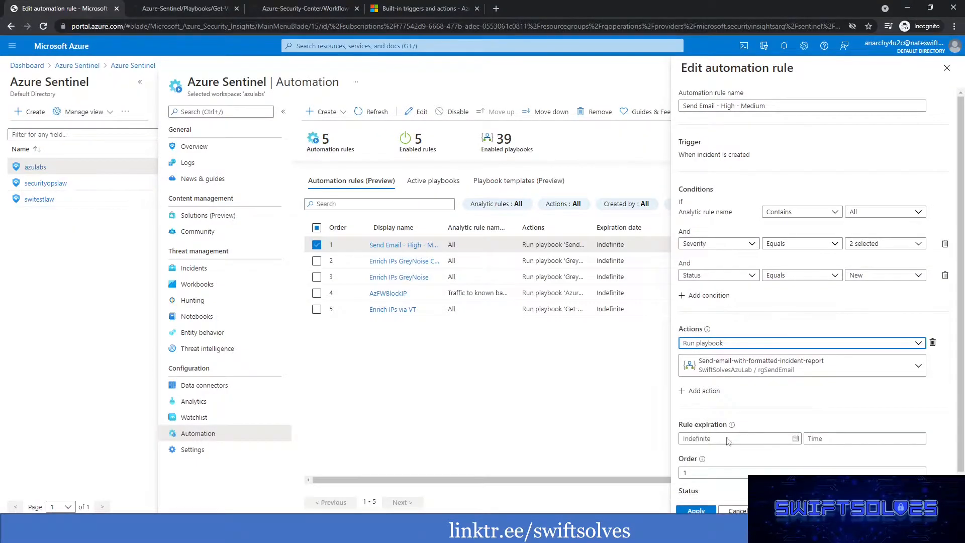
{"action": "left_click", "coordinate": [737, 510]}
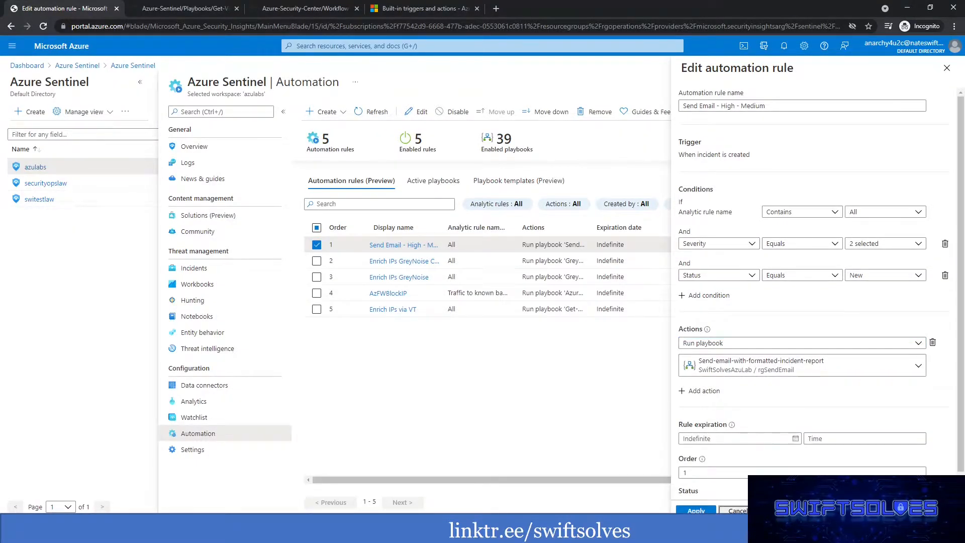
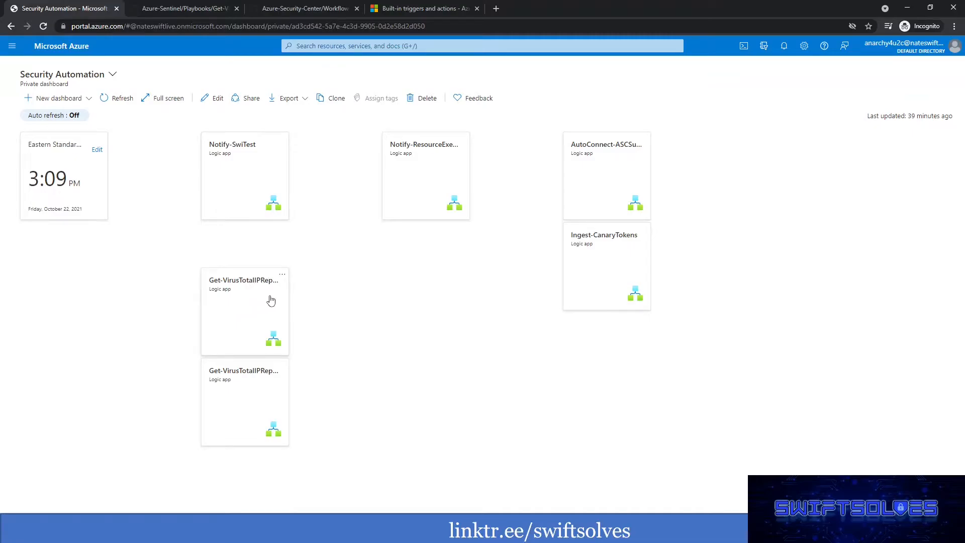
Step: Open the most recent run of the Notify-ResourceExemption logic app from the Security Automation dashboard
{"action": "left_click", "coordinate": [418, 191]}
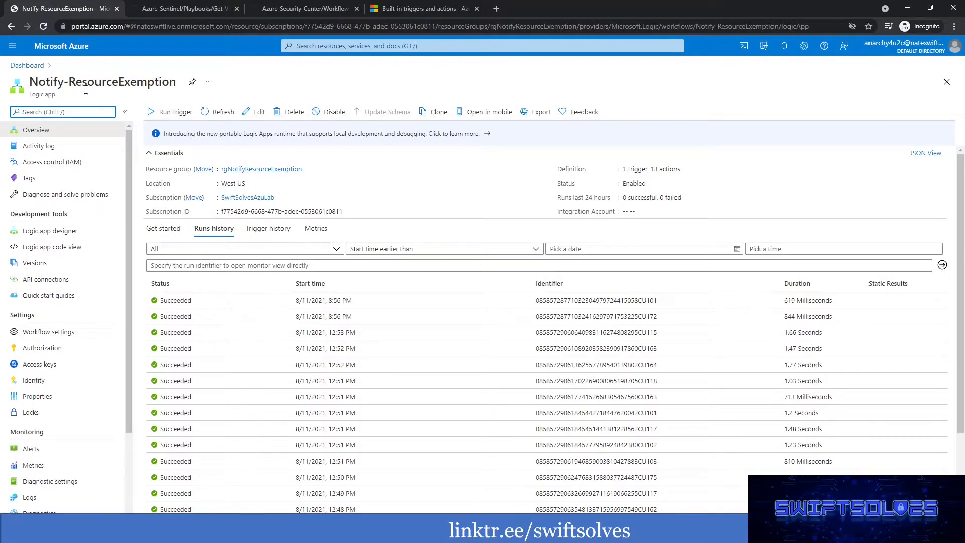
{"action": "left_click", "coordinate": [213, 303]}
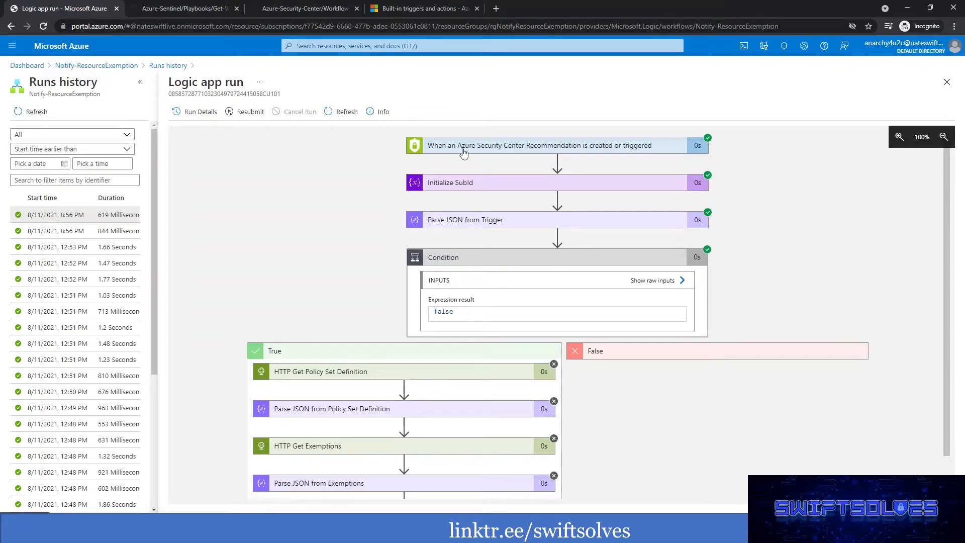
Step: Examine the outputs of the Azure Security Center Recommendation trigger, from the resource details to the severity and Azure portal links
{"action": "left_click", "coordinate": [464, 152]}
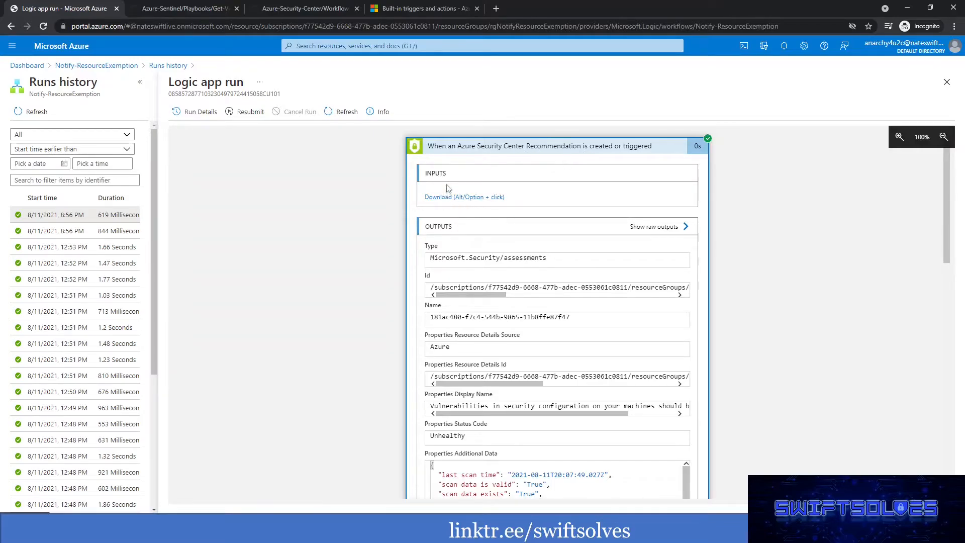
{"action": "scroll", "coordinate": [441, 233], "scroll_direction": "down", "scroll_amount": 1}
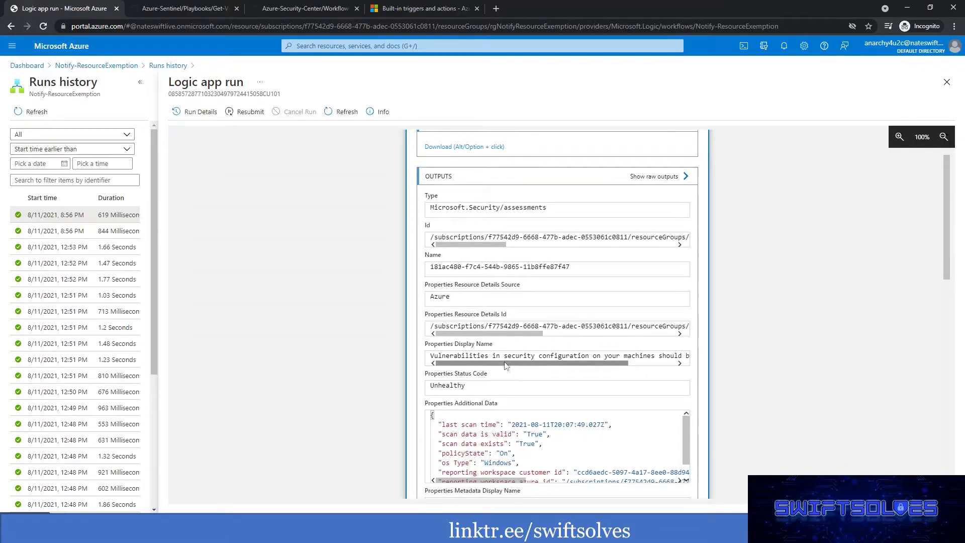
{"action": "left_click_drag", "start_coordinate": [504, 362], "coordinate": [565, 368]}
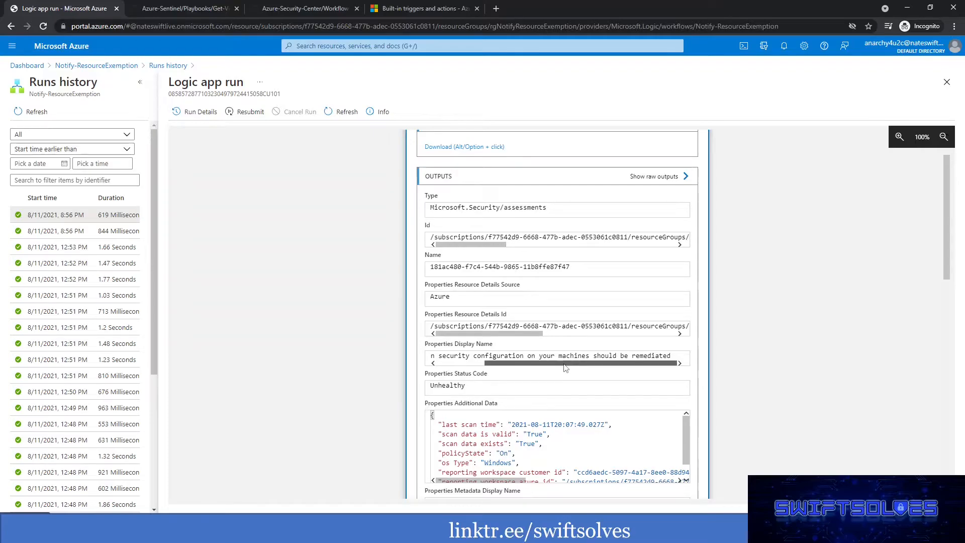
{"action": "left_click_drag", "start_coordinate": [565, 368], "coordinate": [517, 367]}
{"action": "scroll", "coordinate": [543, 439], "scroll_direction": "down", "scroll_amount": 3}
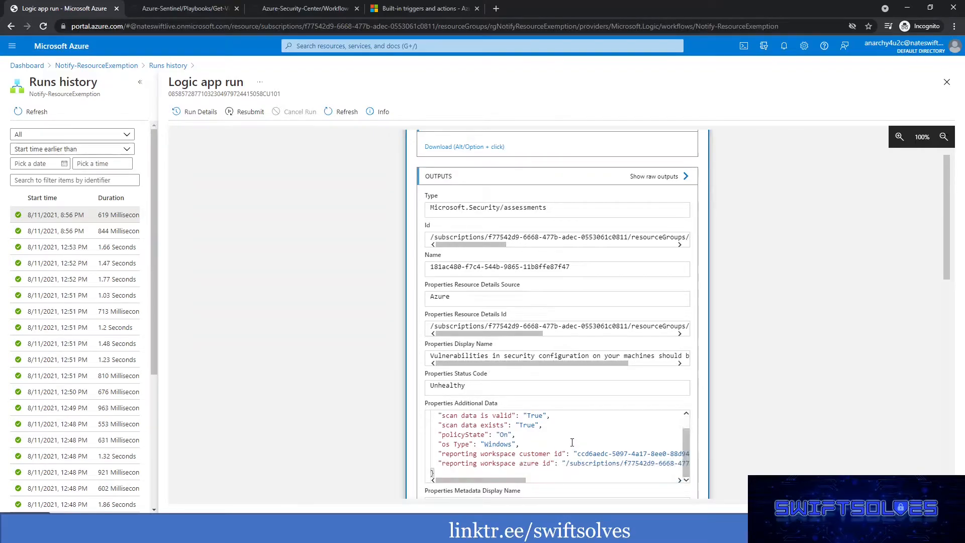
{"action": "scroll", "coordinate": [543, 439], "scroll_direction": "down", "scroll_amount": 2}
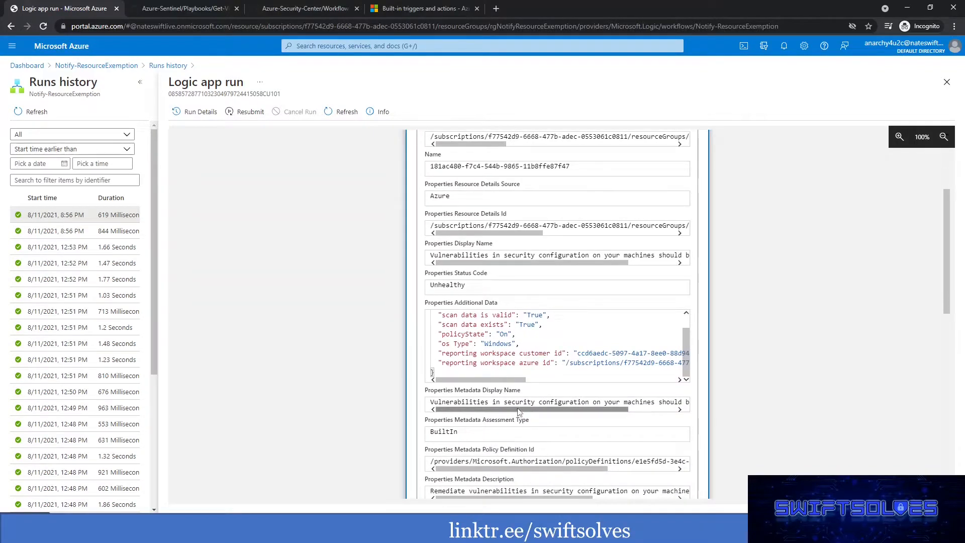
{"action": "scroll", "coordinate": [520, 408], "scroll_direction": "down", "scroll_amount": 1}
{"action": "scroll", "coordinate": [520, 409], "scroll_direction": "down", "scroll_amount": 3}
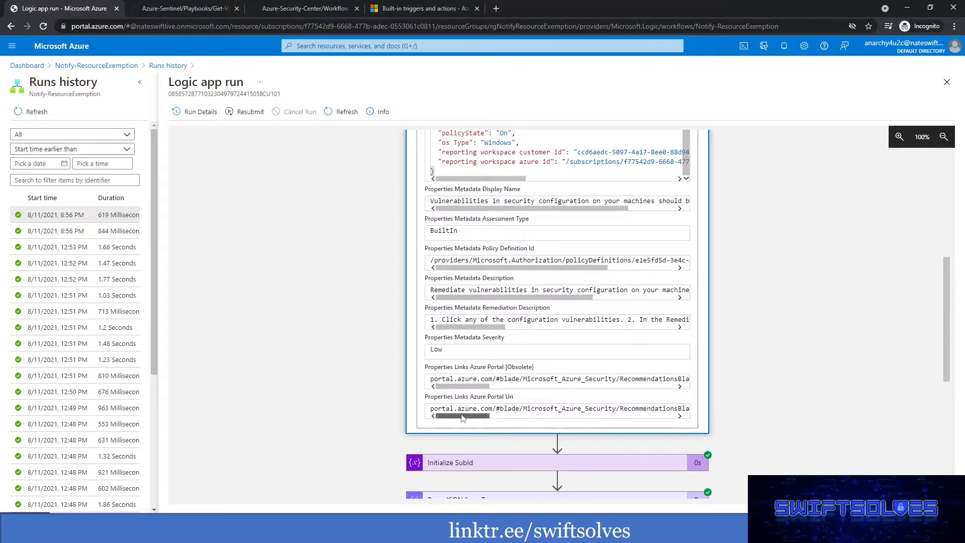
{"action": "left_click_drag", "start_coordinate": [463, 416], "coordinate": [661, 425]}
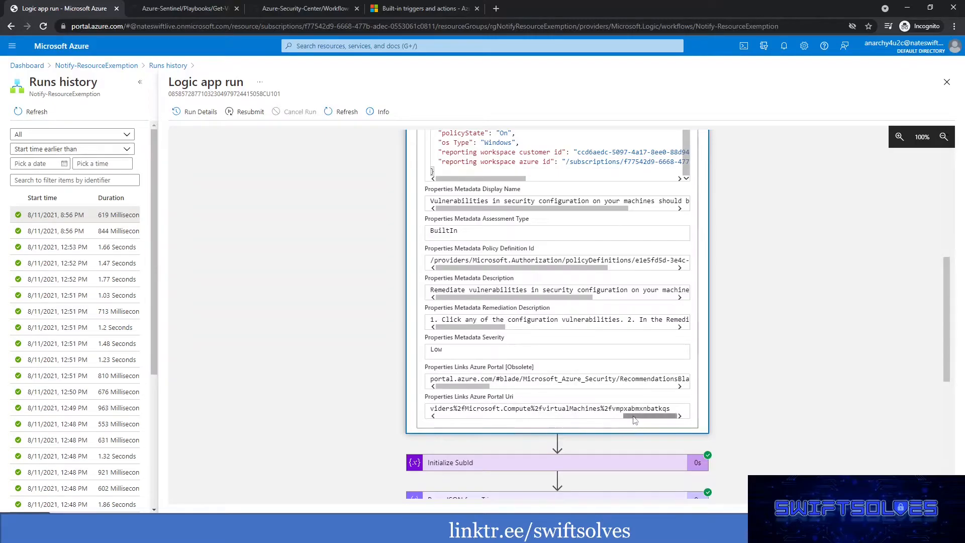
{"action": "left_click_drag", "start_coordinate": [636, 416], "coordinate": [437, 416]}
{"action": "scroll", "coordinate": [473, 374], "scroll_direction": "up", "scroll_amount": 3}
{"action": "scroll", "coordinate": [472, 373], "scroll_direction": "up", "scroll_amount": 4}
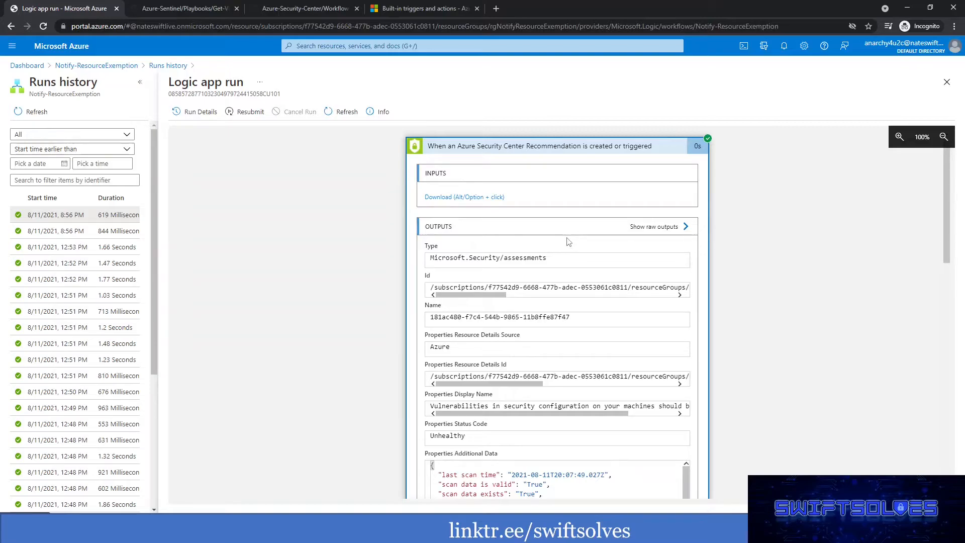
Step: Open the trigger's raw outputs and examine the body's assessment id, name and the virtual machine's resource details
{"action": "left_click", "coordinate": [632, 227]}
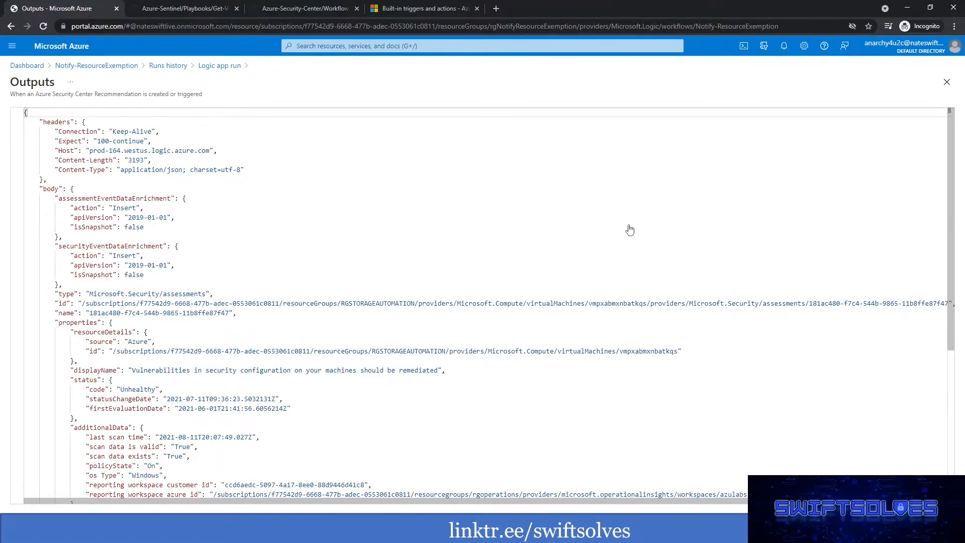
{"action": "left_click", "coordinate": [537, 216]}
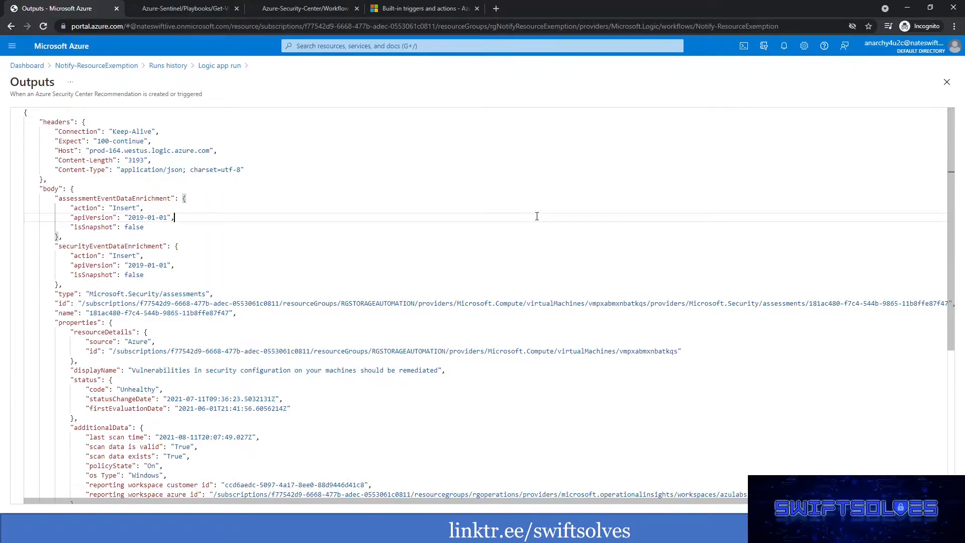
{"action": "left_click", "coordinate": [89, 186]}
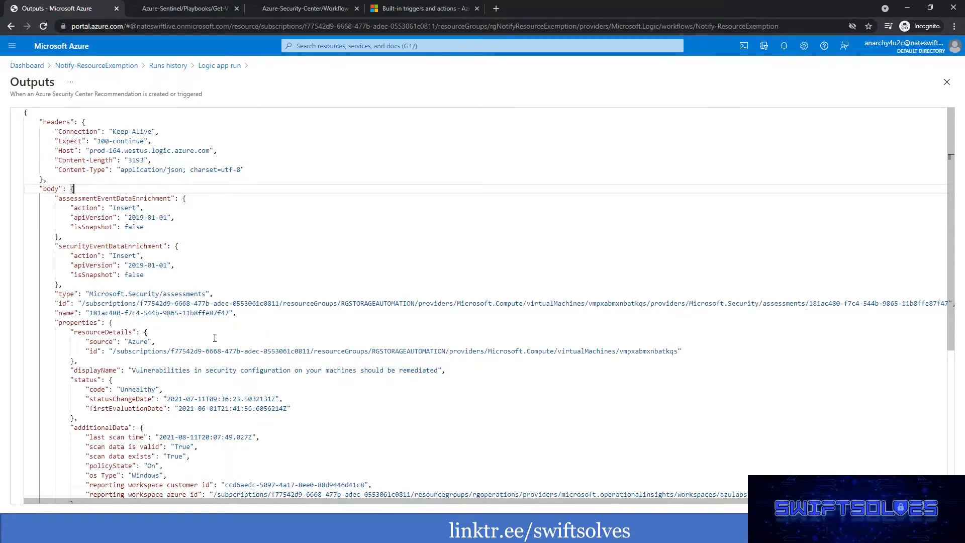
{"action": "left_click_drag", "start_coordinate": [83, 303], "coordinate": [931, 304]}
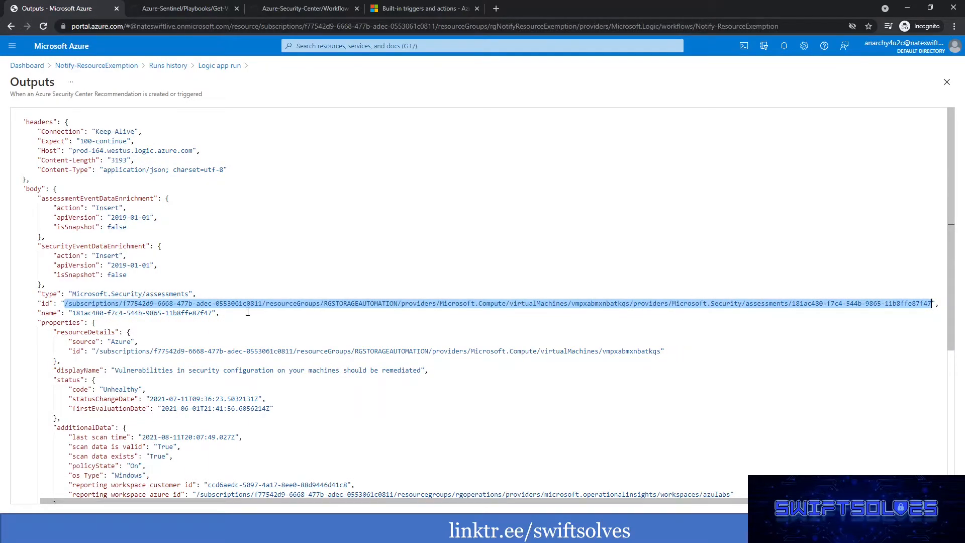
{"action": "left_click", "coordinate": [192, 313]}
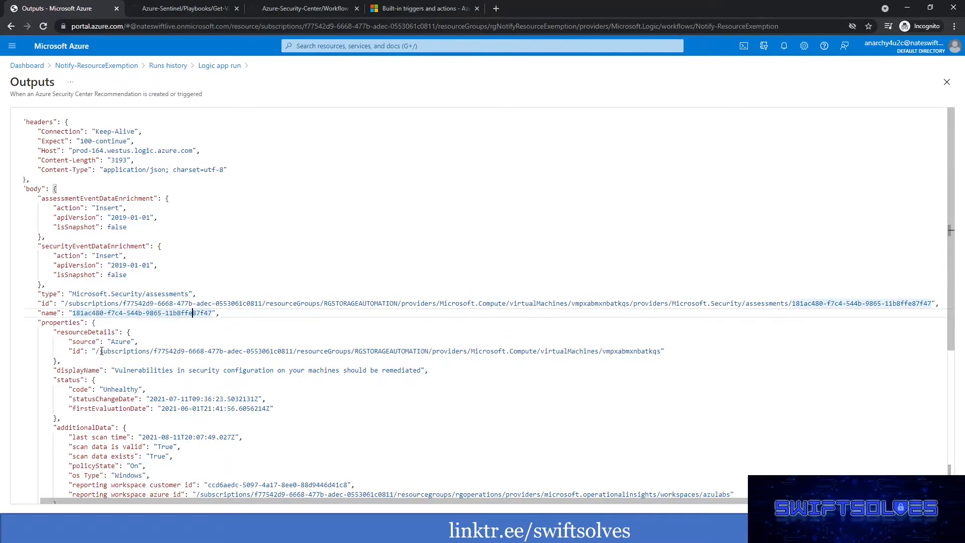
{"action": "left_click_drag", "start_coordinate": [96, 351], "coordinate": [428, 351]}
{"action": "left_click_drag", "start_coordinate": [487, 352], "coordinate": [659, 353]}
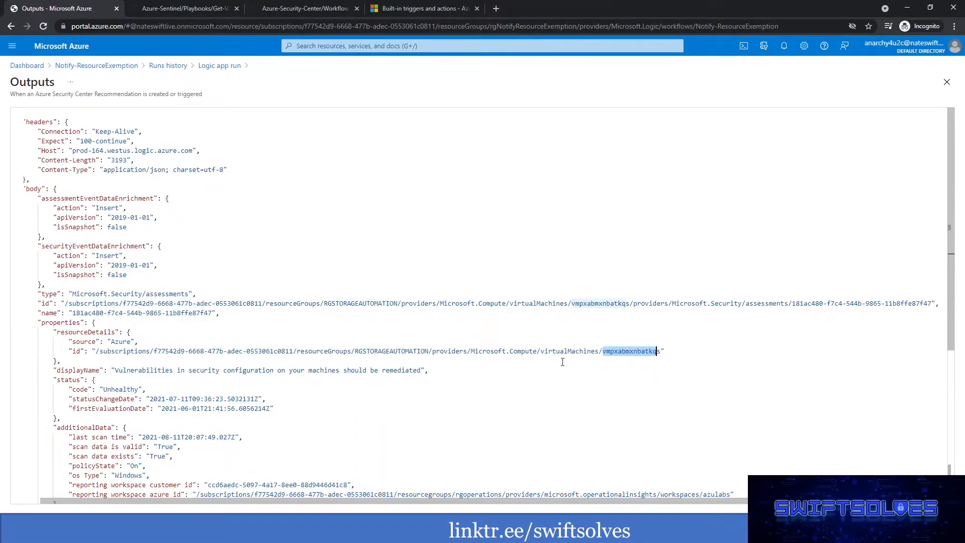
Step: Read the rest of the raw JSON, covering the status, additional data, metadata, threats and links sections
{"action": "scroll", "coordinate": [162, 347], "scroll_direction": "down", "scroll_amount": 1}
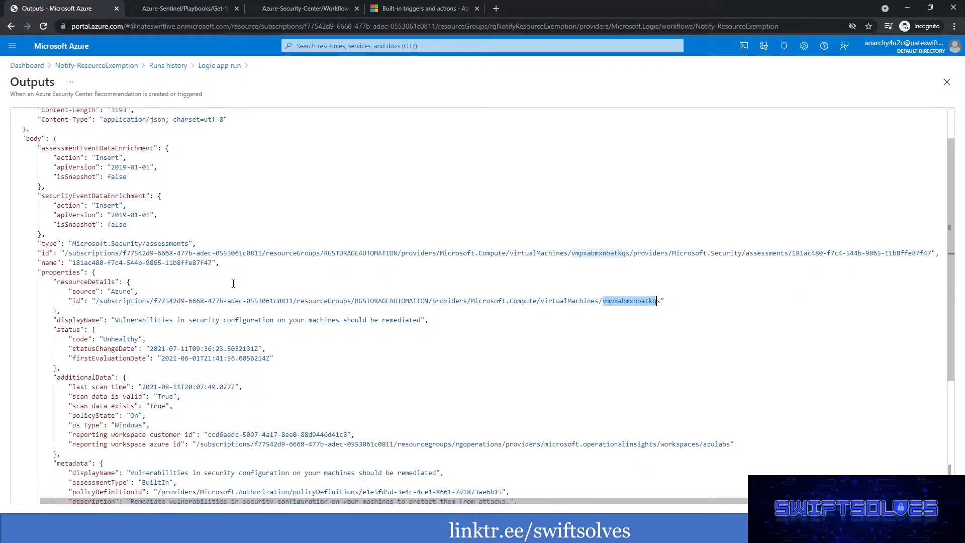
{"action": "scroll", "coordinate": [233, 284], "scroll_direction": "down", "scroll_amount": 4}
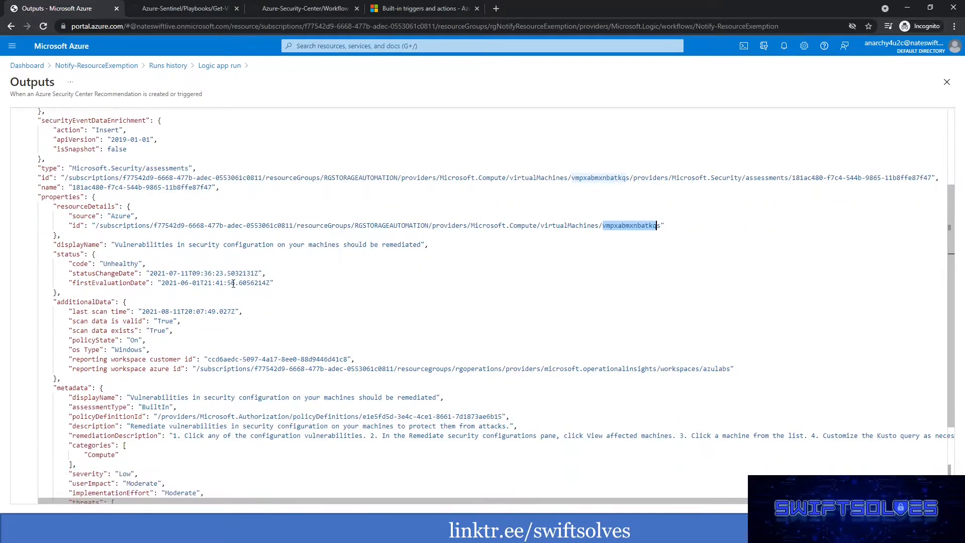
{"action": "left_click", "coordinate": [233, 284]}
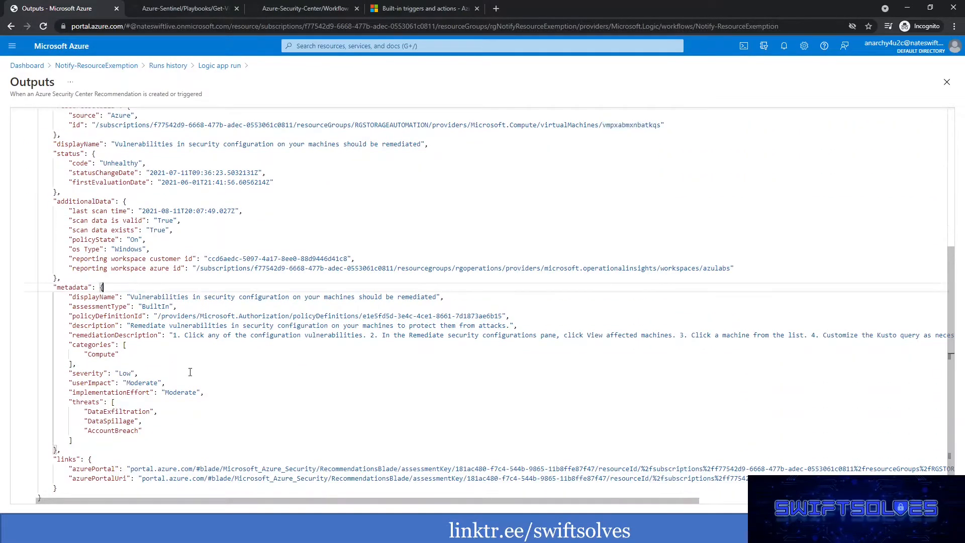
{"action": "scroll", "coordinate": [201, 361], "scroll_direction": "down", "scroll_amount": 1}
{"action": "left_click", "coordinate": [118, 378]}
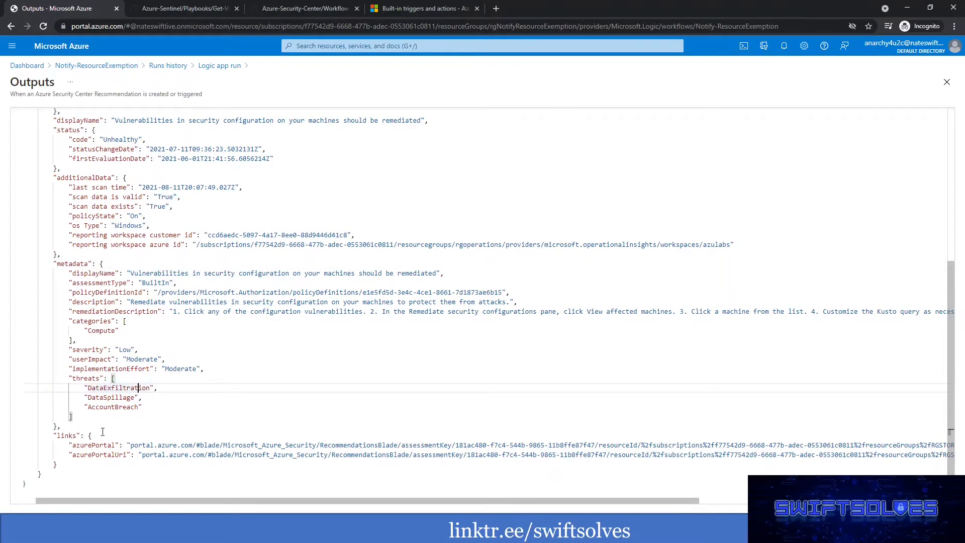
{"action": "left_click", "coordinate": [121, 435]}
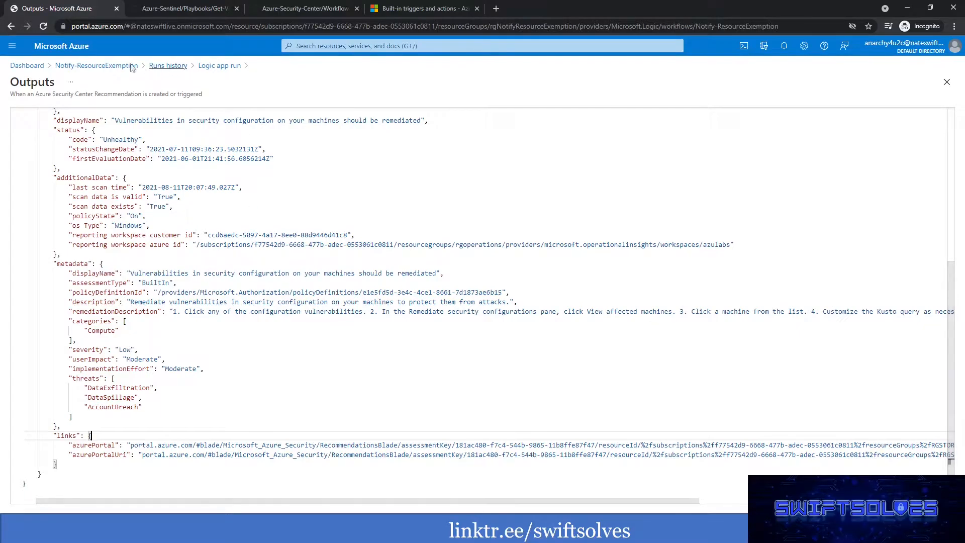
Step: Return to the Security Automation dashboard and consult the Azure Defender Alert workflow on slide 4 in PowerPoint
{"action": "left_click", "coordinate": [31, 66]}
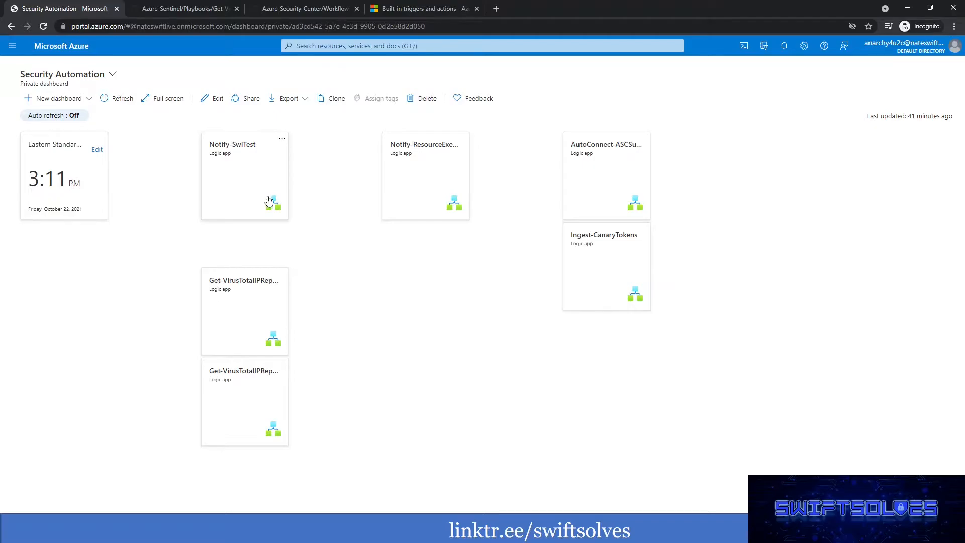
{"action": "key", "text": "alt+Tab"}
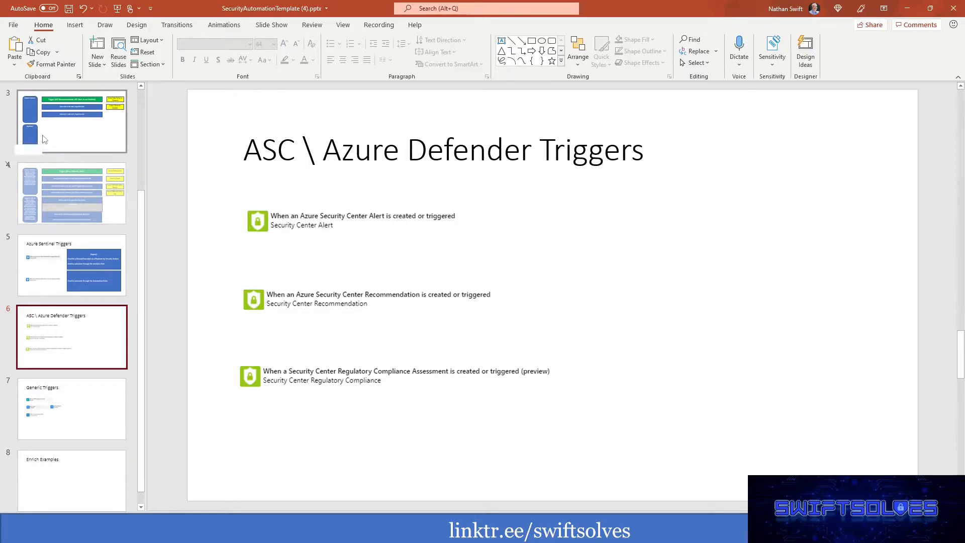
{"action": "left_click", "coordinate": [54, 202]}
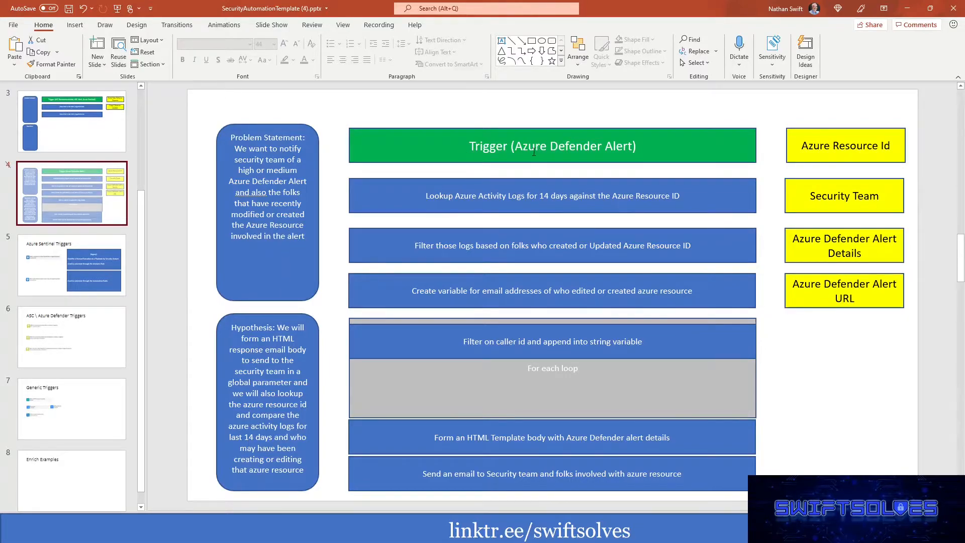
{"action": "left_click", "coordinate": [906, 14]}
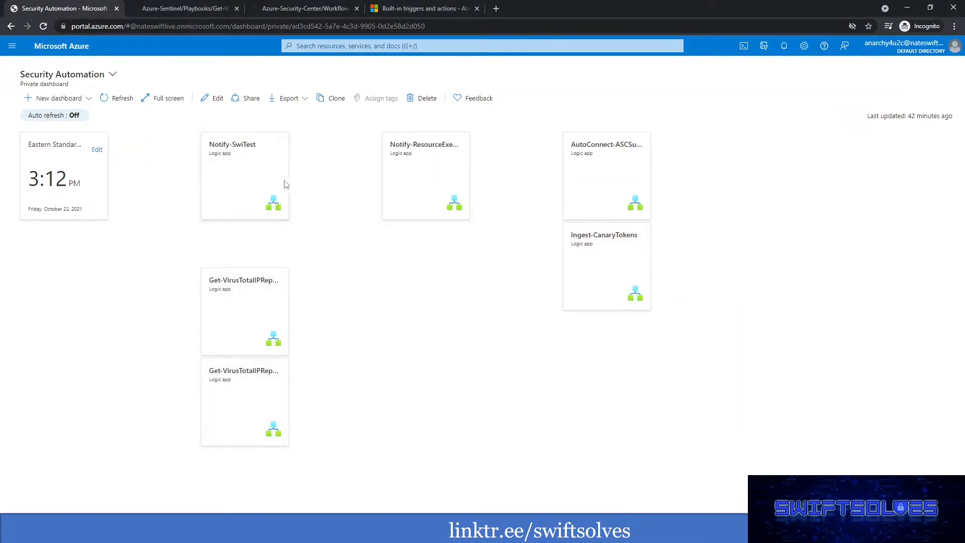
Step: Find Logic App by searching "logic app" among the resources that can be created, and start creating one
{"action": "left_click", "coordinate": [12, 46]}
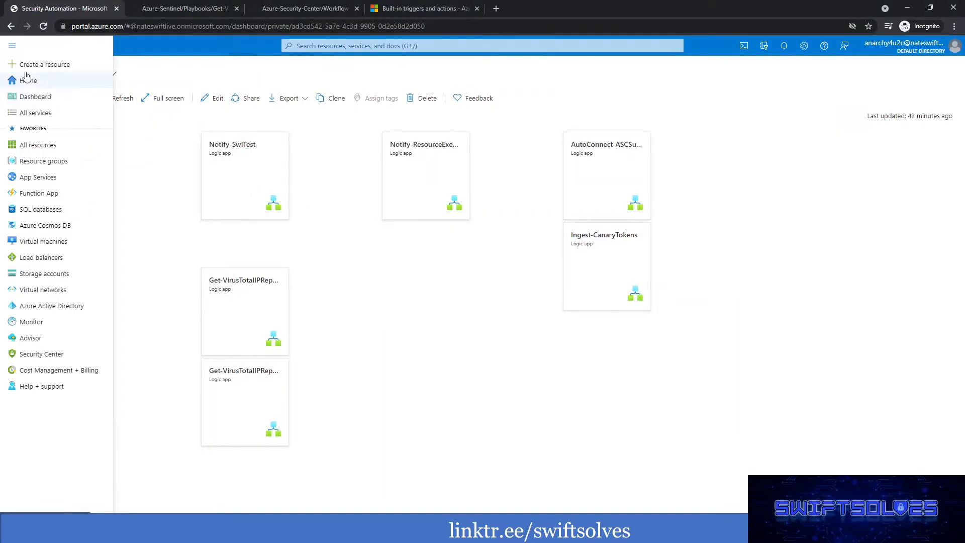
{"action": "left_click", "coordinate": [48, 66]}
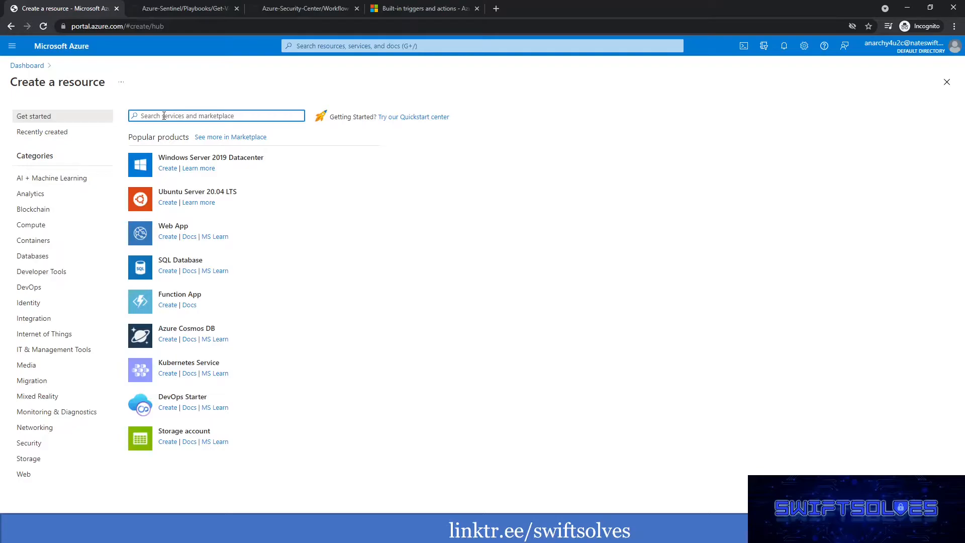
{"action": "type", "text": "logic app"}
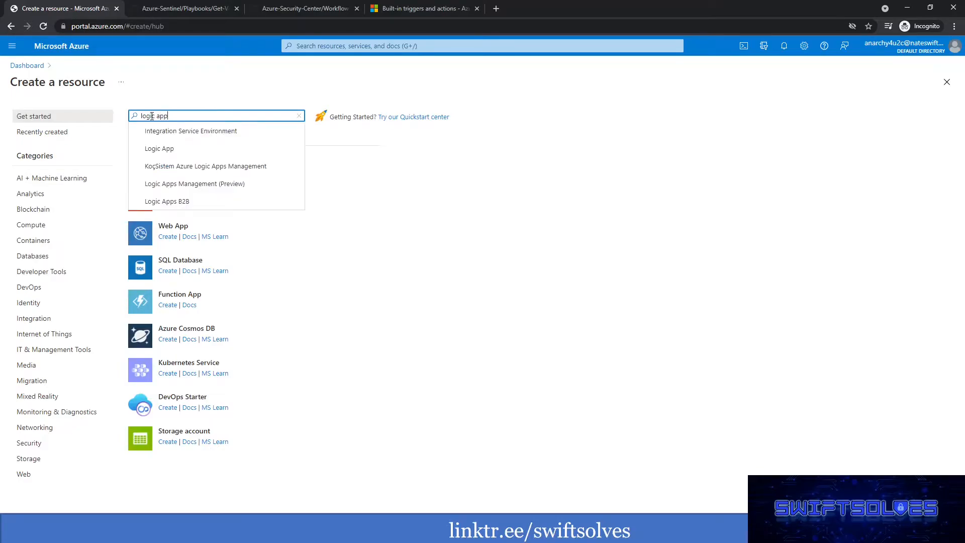
{"action": "left_click", "coordinate": [164, 149]}
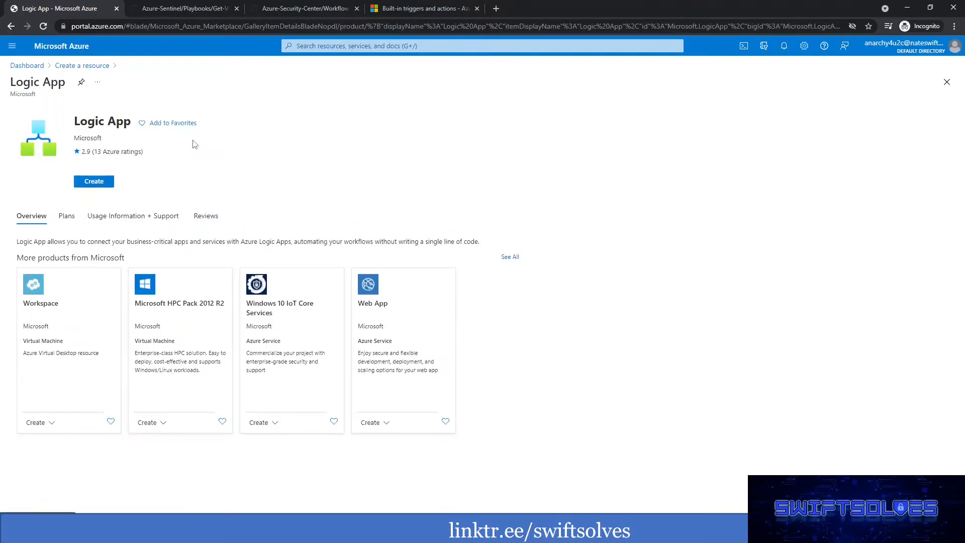
{"action": "left_click", "coordinate": [90, 186]}
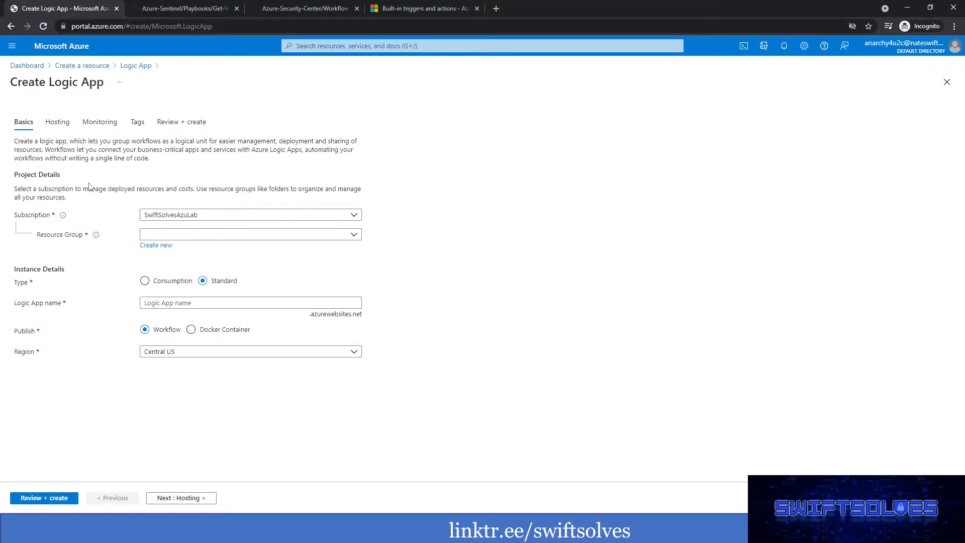
Step: Assign the new logic app to the rgPlaybooks resource group
{"action": "left_click", "coordinate": [177, 237]}
{"action": "type", "text": "rgplay"}
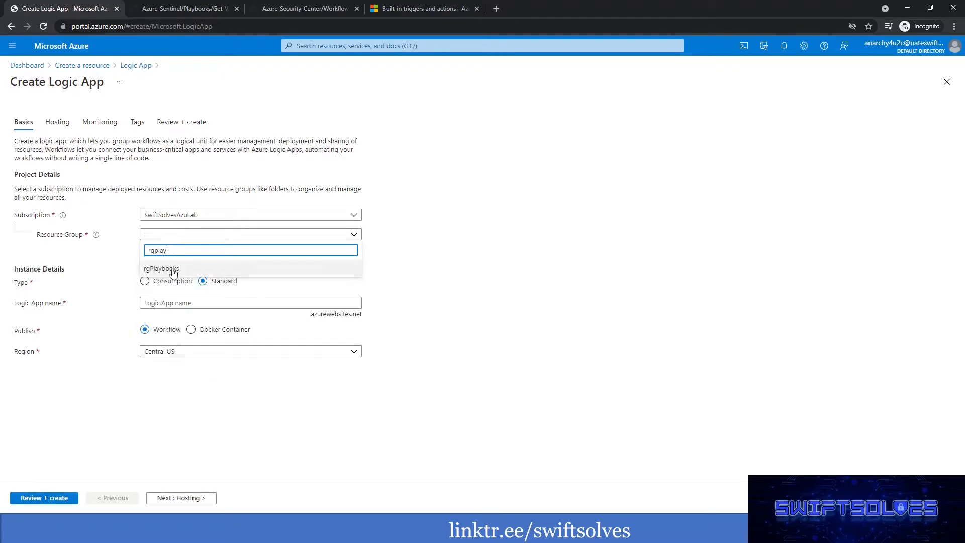
{"action": "left_click", "coordinate": [173, 269]}
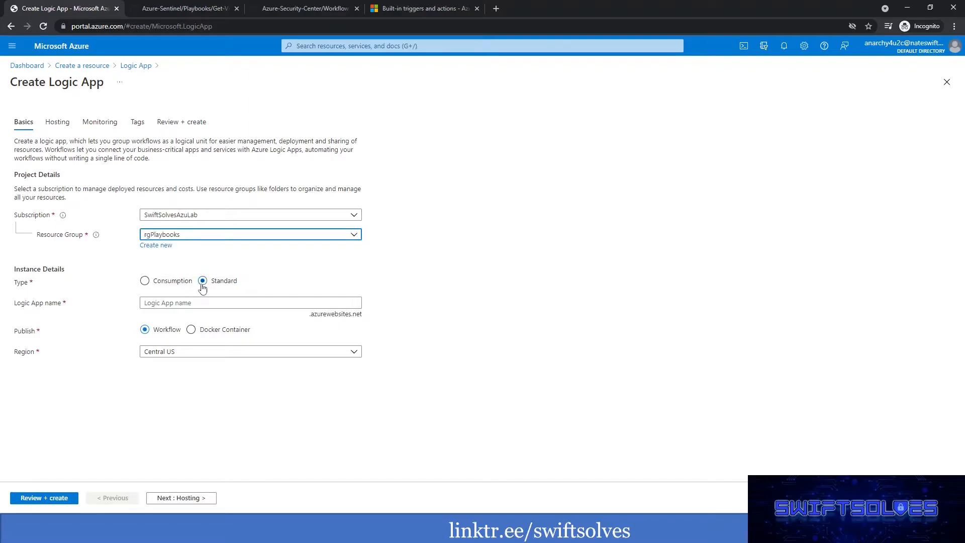
Step: Preview the Consumption type's settings for the logic app and switch back to Standard
{"action": "left_click", "coordinate": [145, 281]}
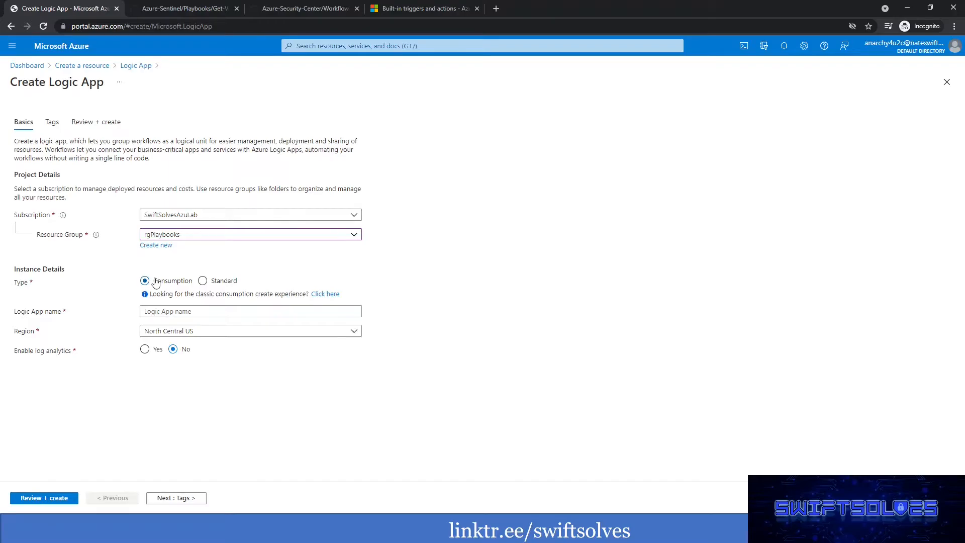
{"action": "left_click", "coordinate": [204, 281]}
{"action": "left_click", "coordinate": [185, 302]}
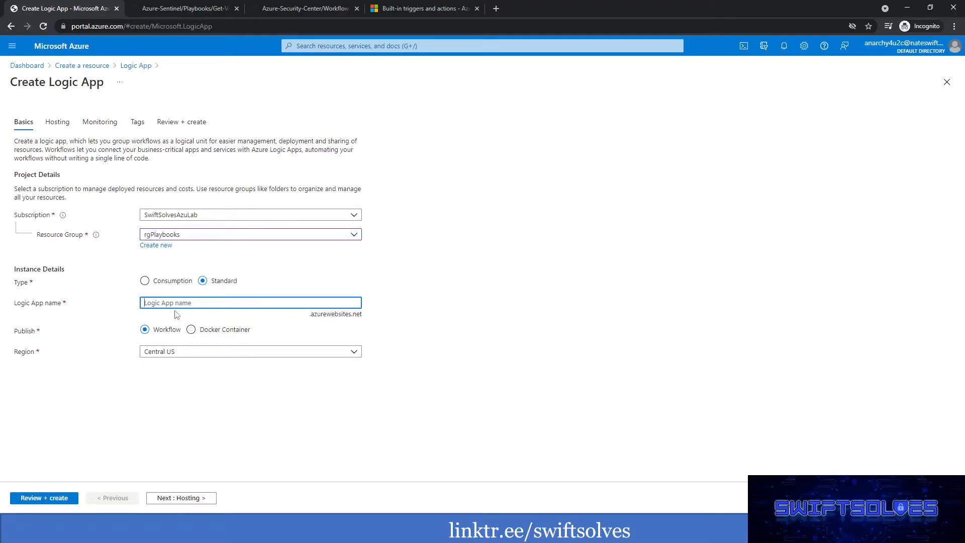
Step: Check the region choices for Docker Container publishing and switch the publish option back to Workflow
{"action": "left_click", "coordinate": [202, 331]}
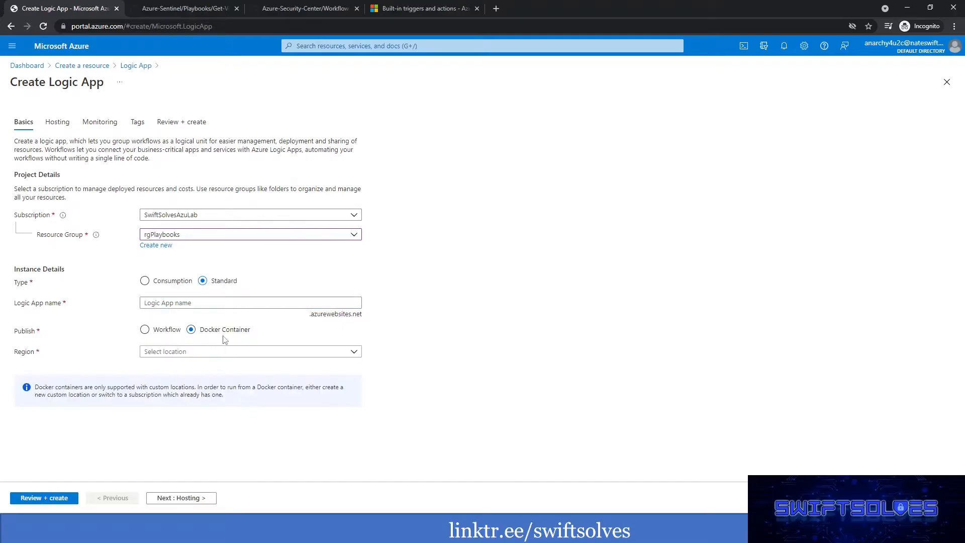
{"action": "left_click", "coordinate": [234, 353]}
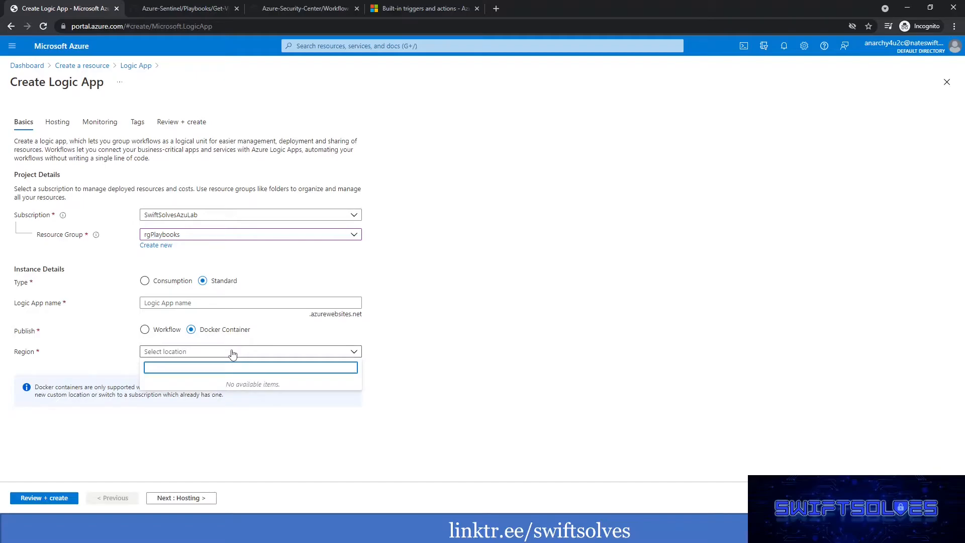
{"action": "left_click", "coordinate": [145, 329]}
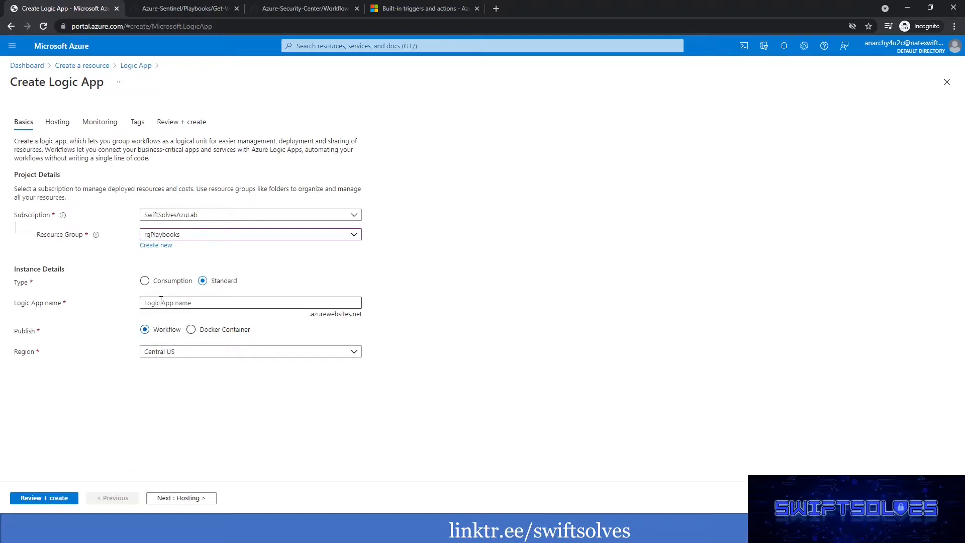
Step: Set the logic app's type to Consumption and its region to East US
{"action": "left_click", "coordinate": [151, 281]}
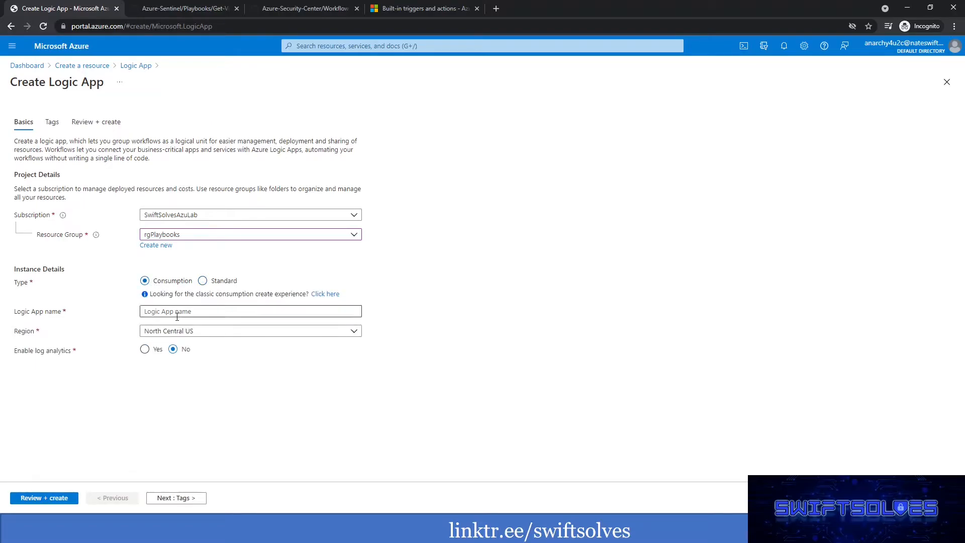
{"action": "left_click", "coordinate": [186, 333]}
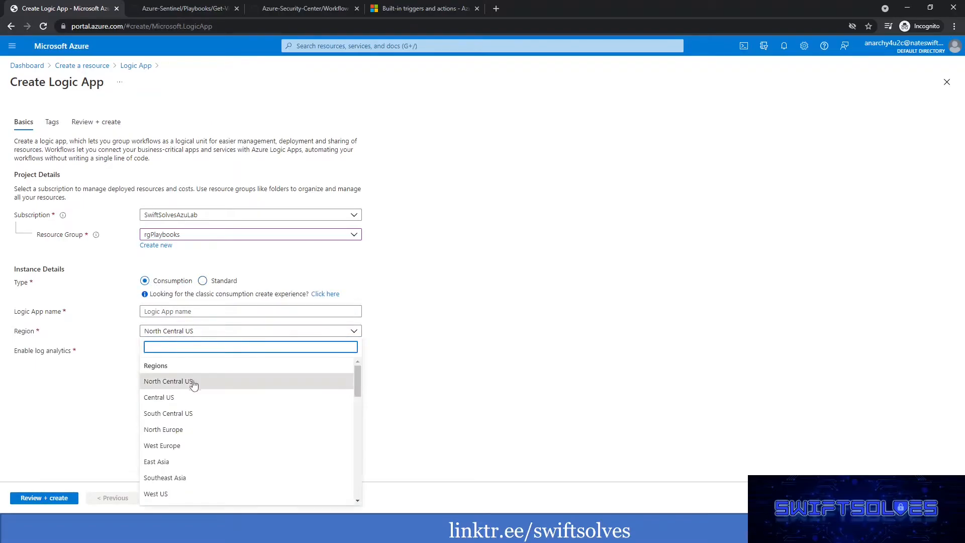
{"action": "scroll", "coordinate": [201, 423], "scroll_direction": "down", "scroll_amount": 5}
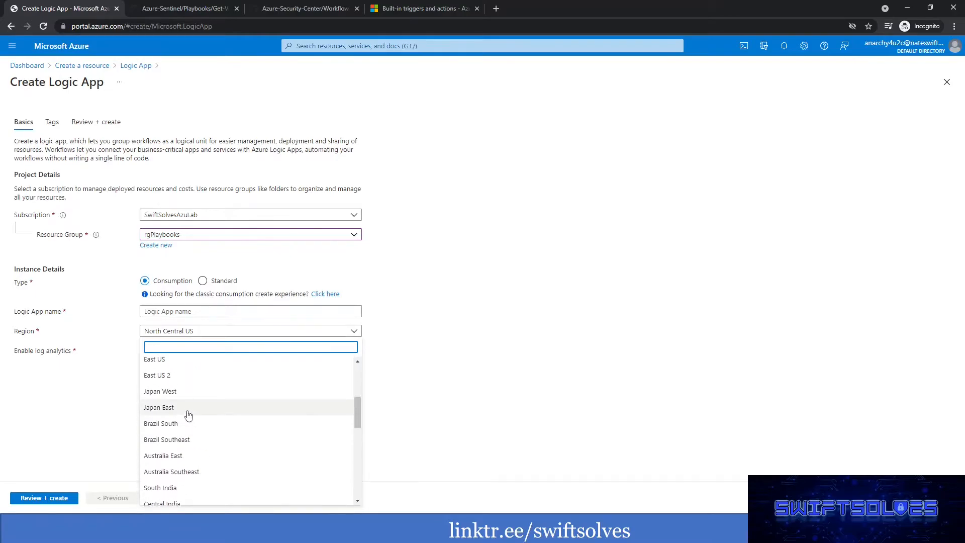
{"action": "left_click", "coordinate": [161, 359]}
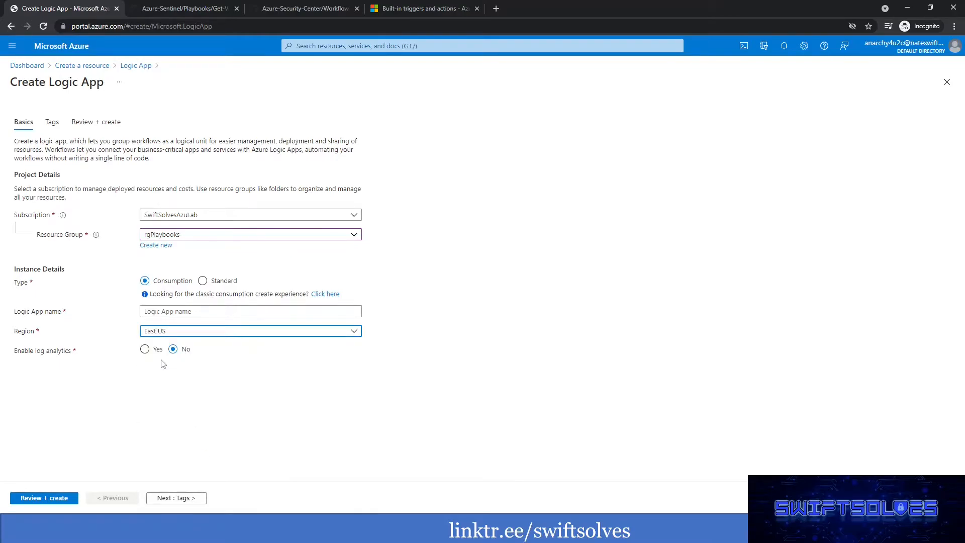
Step: Check the planned workflow slide, and search the Azure-Security-Center Workflow automation folder on GitHub for playbook names containing "notify"
{"action": "left_click", "coordinate": [187, 312]}
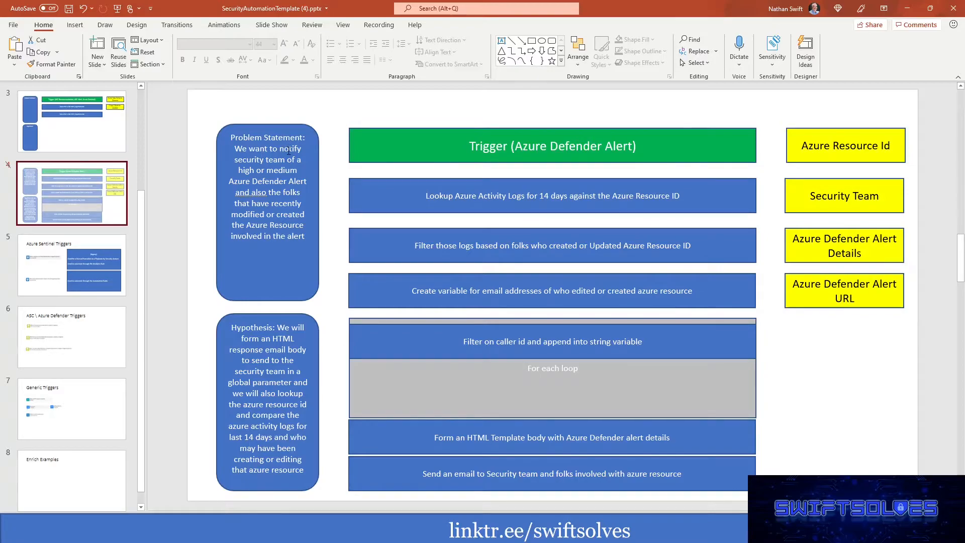
{"action": "left_click", "coordinate": [903, 14]}
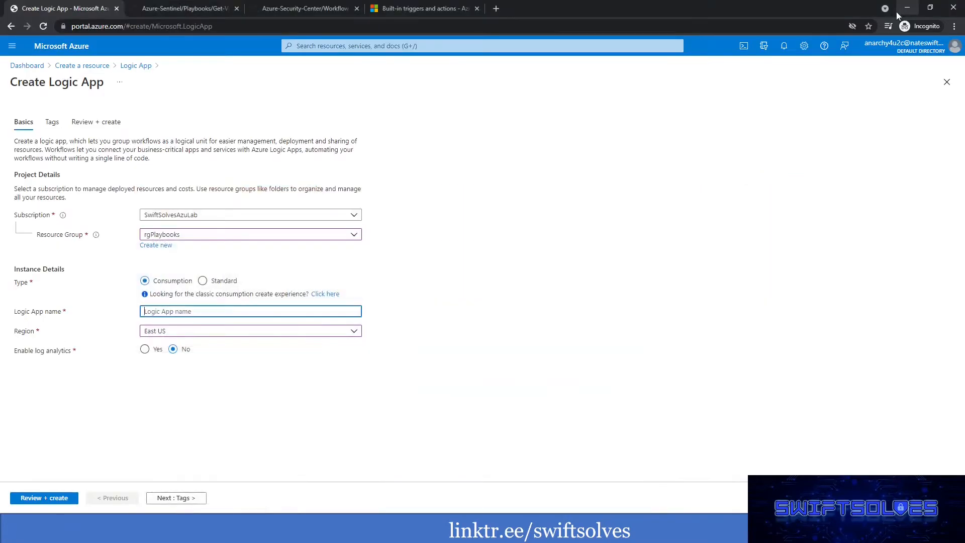
{"action": "left_click", "coordinate": [294, 12]}
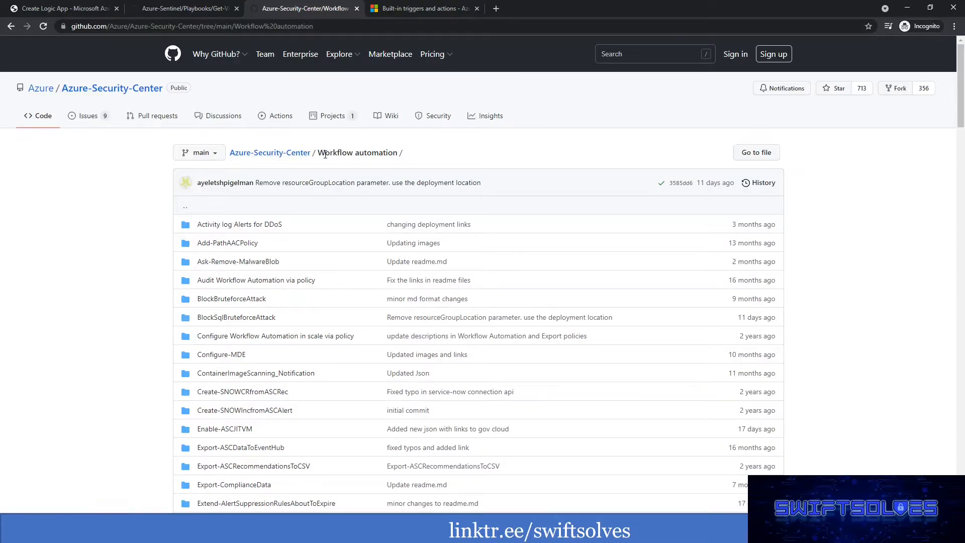
{"action": "scroll", "coordinate": [372, 196], "scroll_direction": "down", "scroll_amount": 6}
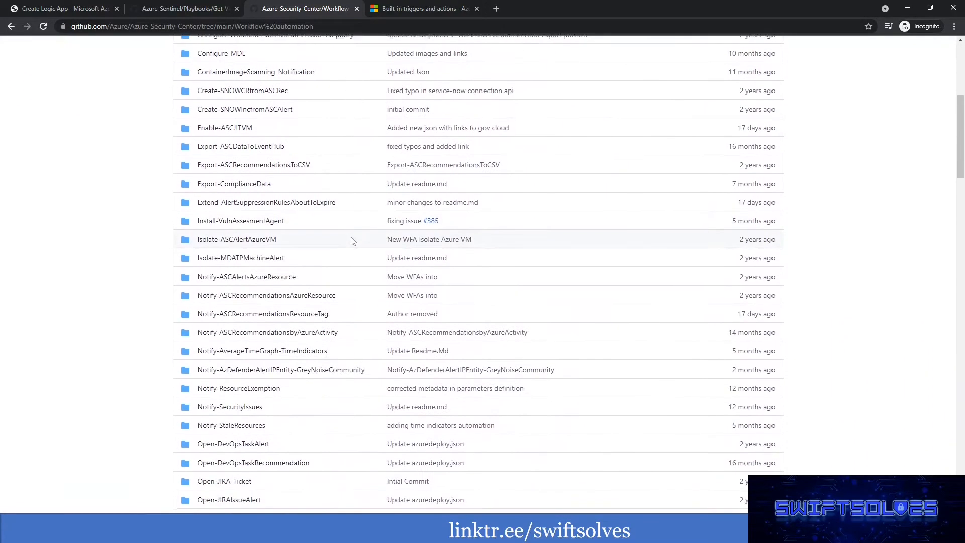
{"action": "scroll", "coordinate": [353, 241], "scroll_direction": "down", "scroll_amount": 1}
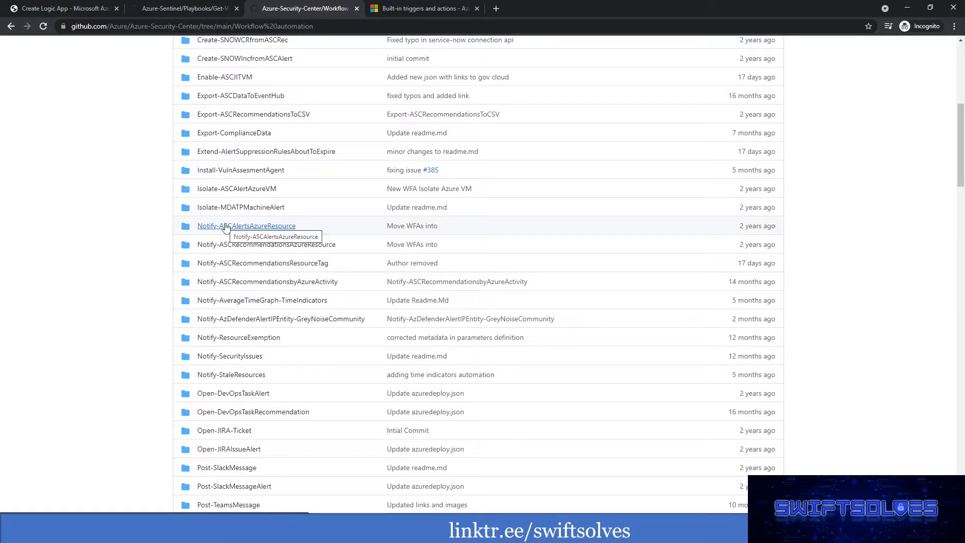
{"action": "key", "text": "ctrl+f"}
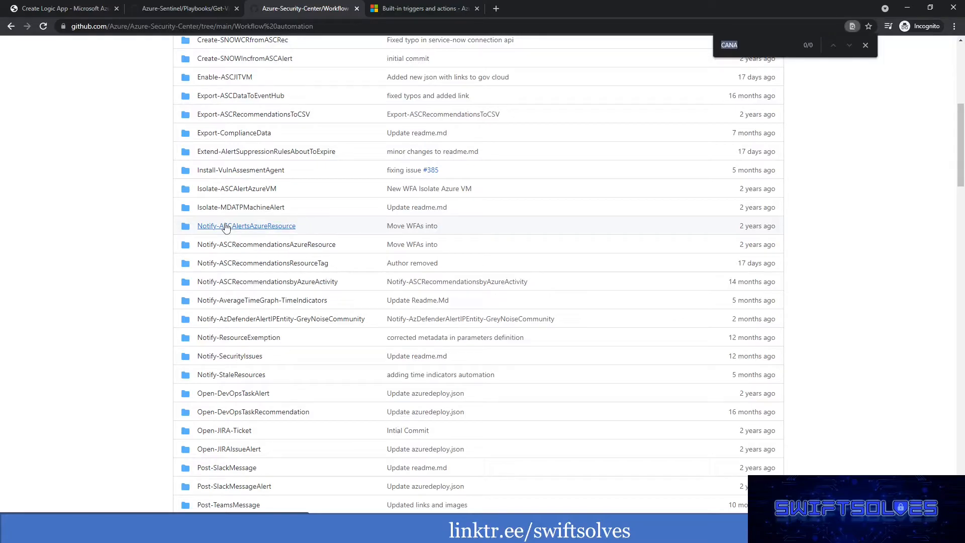
{"action": "type", "text": "notify"}
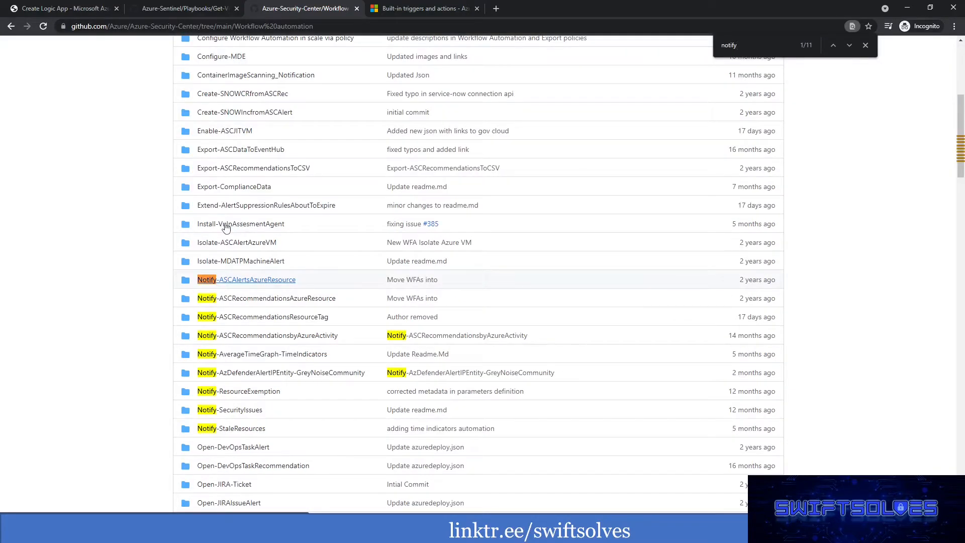
Step: Search the same playbook folder for names containing "isola", "pr" and "email", and clear the search
{"action": "key", "text": "BackSpace"}
{"action": "key", "text": "BackSpace"}
{"action": "key", "text": "BackSpace"}
{"action": "key", "text": "BackSpace"}
{"action": "key", "text": "BackSpace"}
{"action": "key", "text": "BackSpace"}
{"action": "type", "text": "isol"}
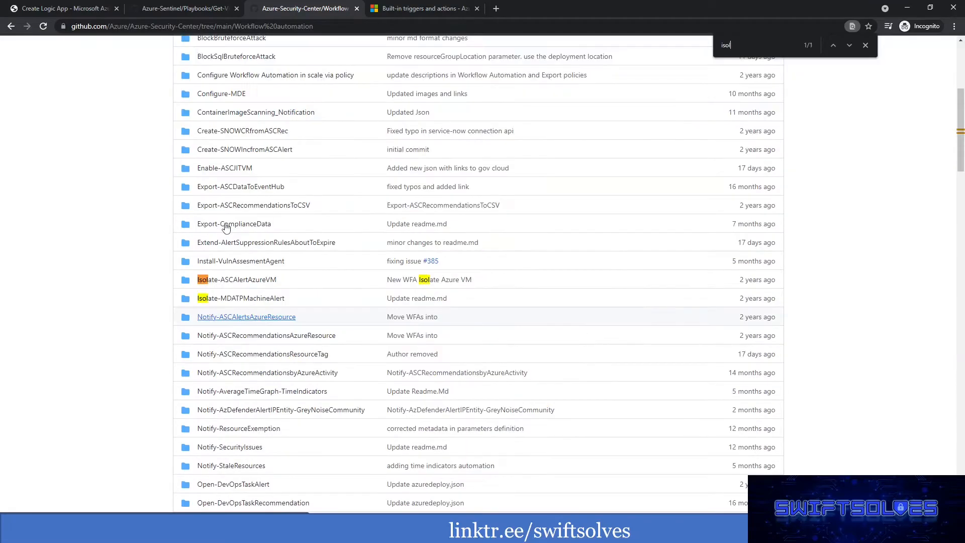
{"action": "type", "text": "a"}
{"action": "key", "text": "BackSpace"}
{"action": "key", "text": "BackSpace"}
{"action": "key", "text": "BackSpace"}
{"action": "key", "text": "BackSpace"}
{"action": "key", "text": "BackSpace"}
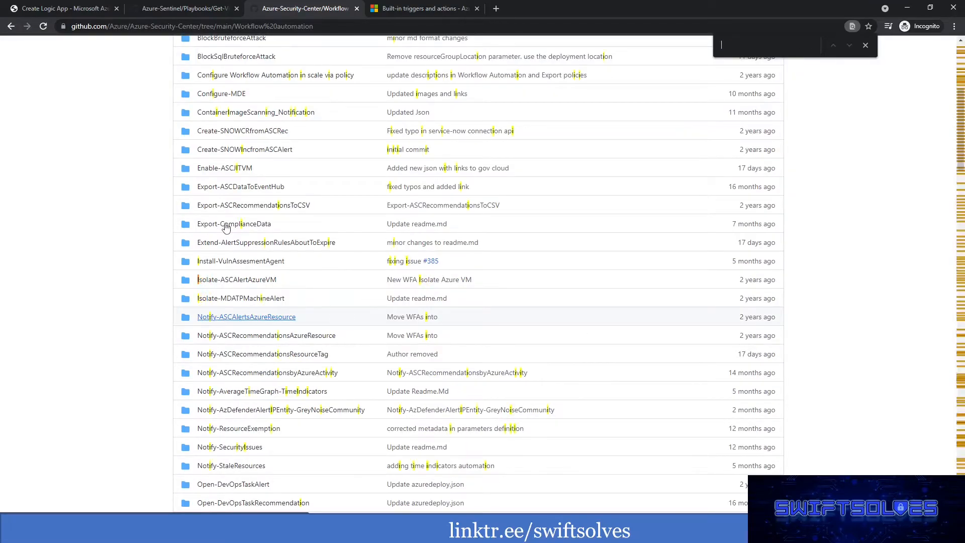
{"action": "type", "text": "pr"}
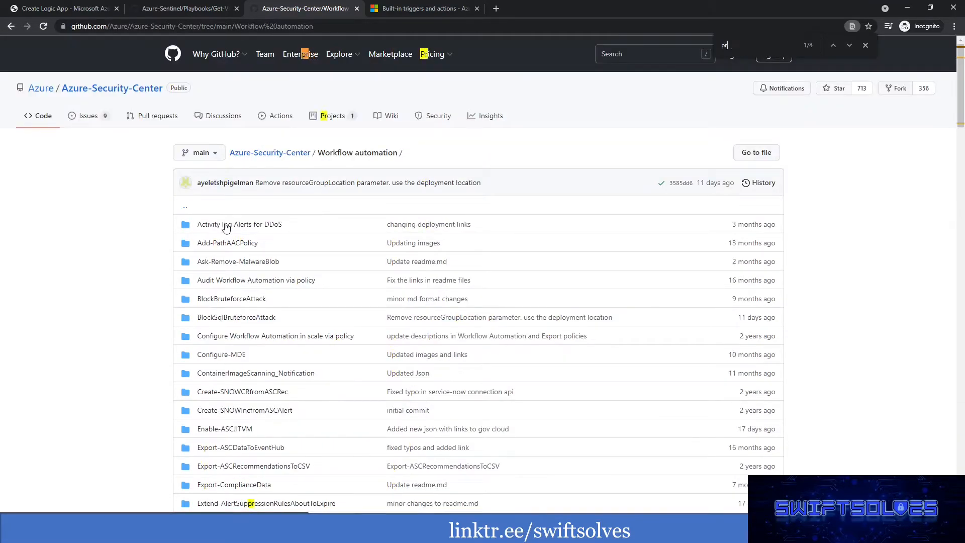
{"action": "key", "text": "BackSpace"}
{"action": "type", "text": "email"}
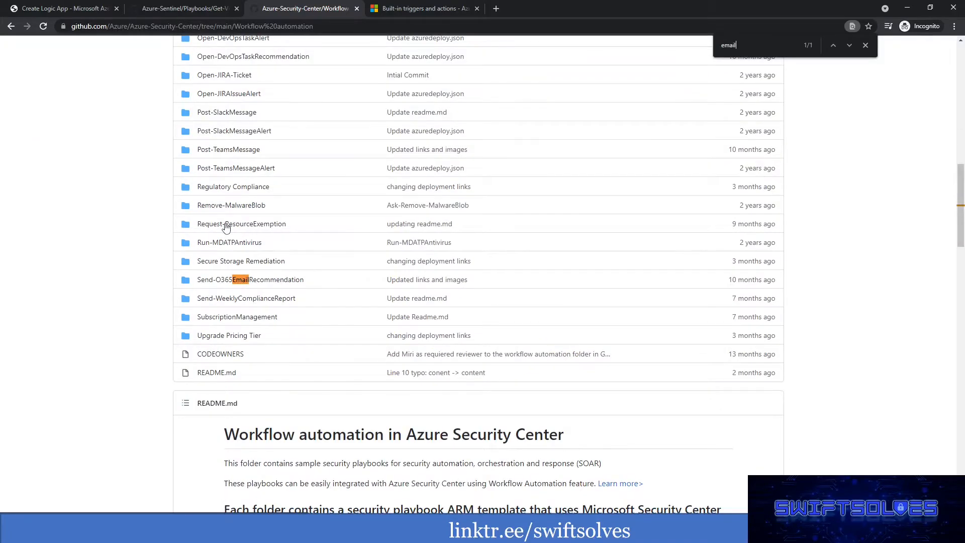
{"action": "key", "text": "BackSpace"}
{"action": "key", "text": "BackSpace"}
{"action": "key", "text": "BackSpace"}
Step: Copy the playbook name Notify-ASCRecommendationsbyAzureActivity from GitHub and paste it as the logic app's name in the Azure portal
{"action": "scroll", "coordinate": [274, 228], "scroll_direction": "up", "scroll_amount": 4}
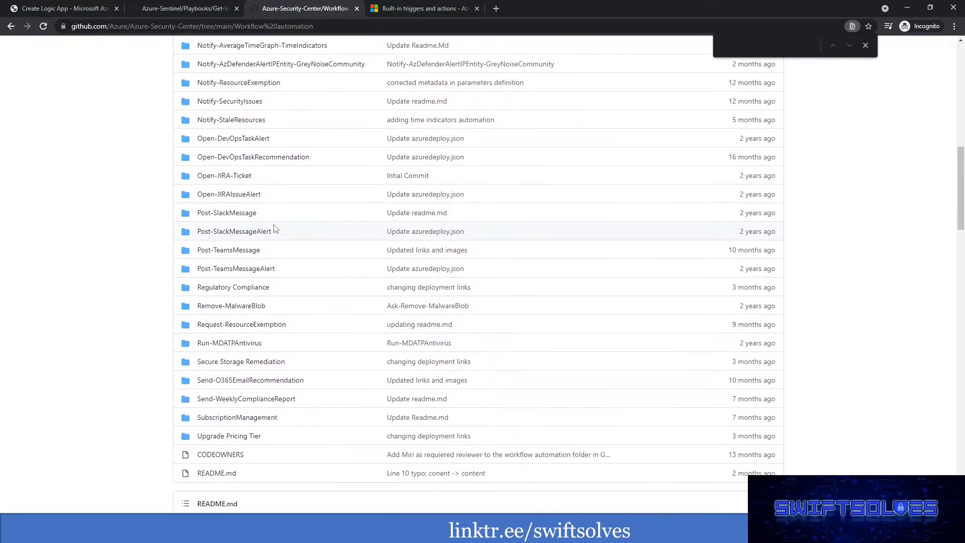
{"action": "scroll", "coordinate": [266, 175], "scroll_direction": "up", "scroll_amount": 1}
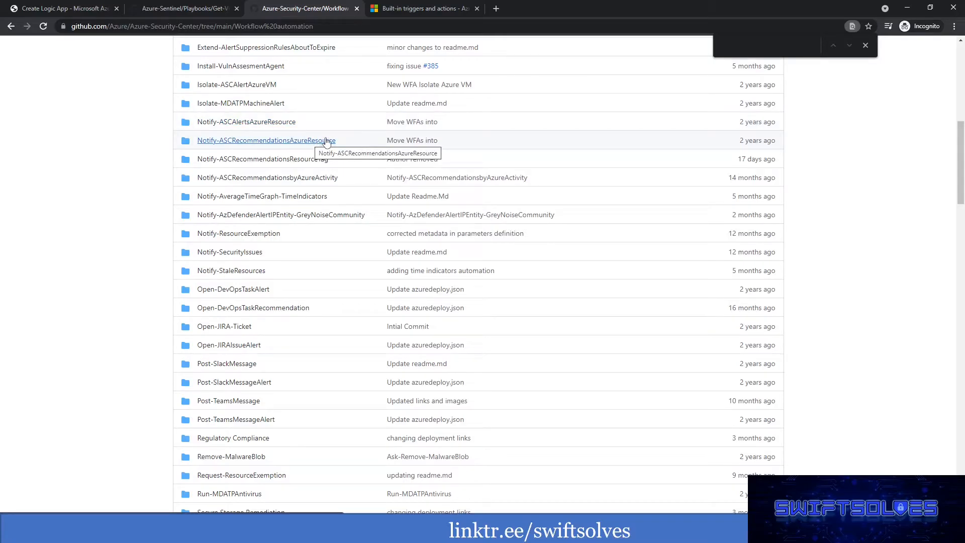
{"action": "left_click_drag", "start_coordinate": [340, 181], "coordinate": [185, 189]}
{"action": "key", "text": "ctrl+c"}
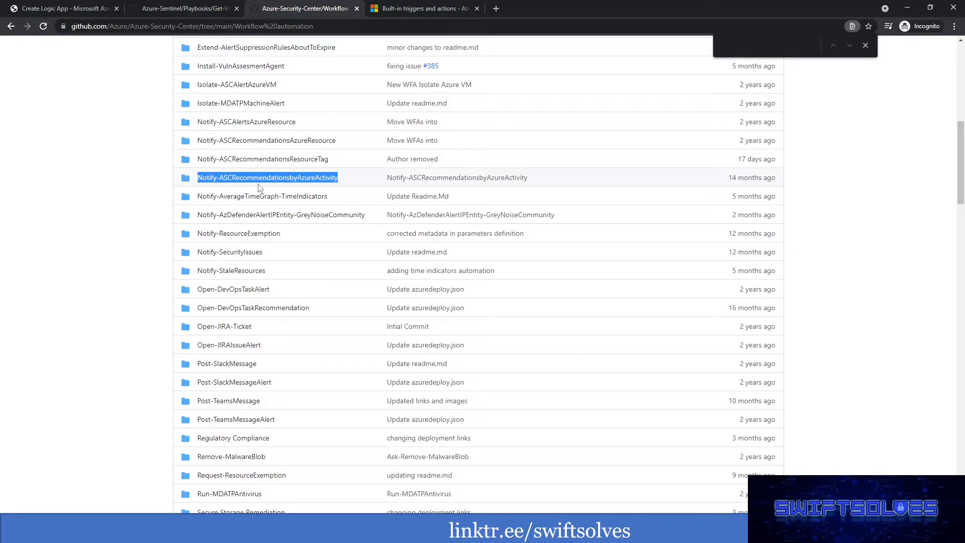
{"action": "left_click", "coordinate": [162, 11]}
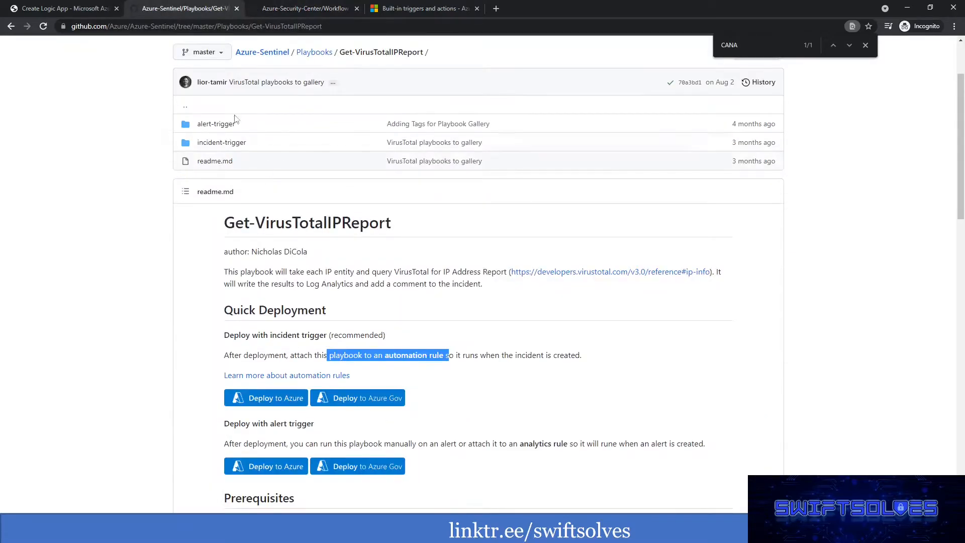
{"action": "left_click", "coordinate": [70, 10]}
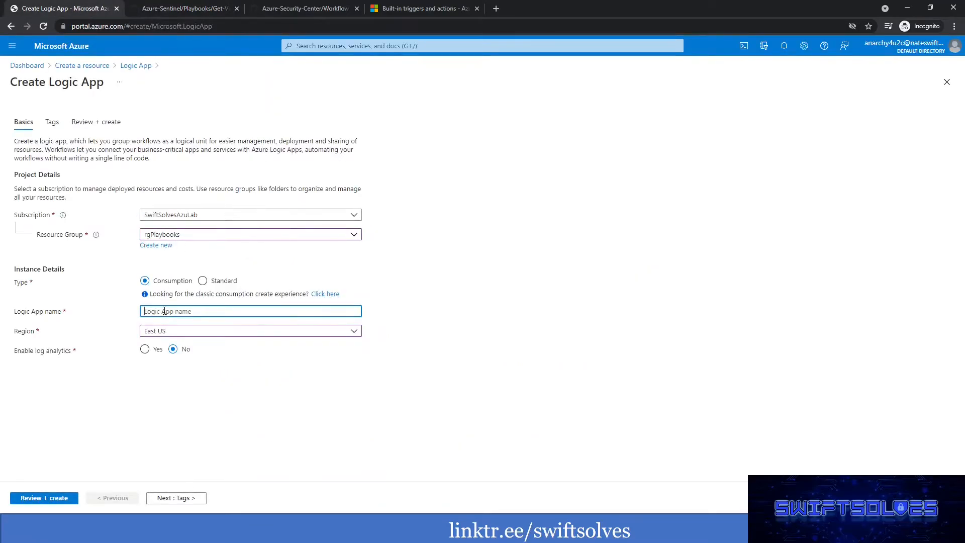
{"action": "key", "text": "ctrl+v"}
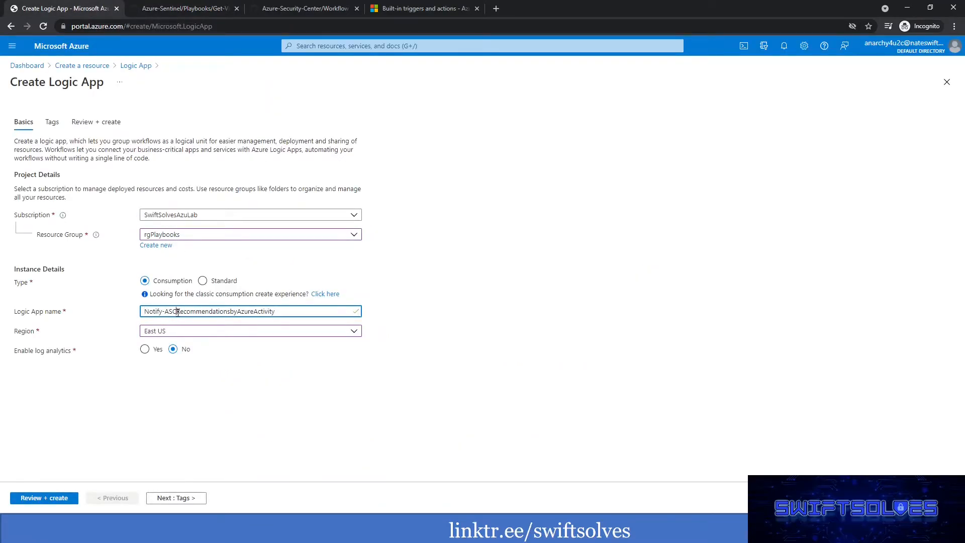
Step: Change the logic app's name to Notify-AzureDefenderAlertbyAzureActivity
{"action": "left_click_drag", "start_coordinate": [177, 312], "coordinate": [228, 315]}
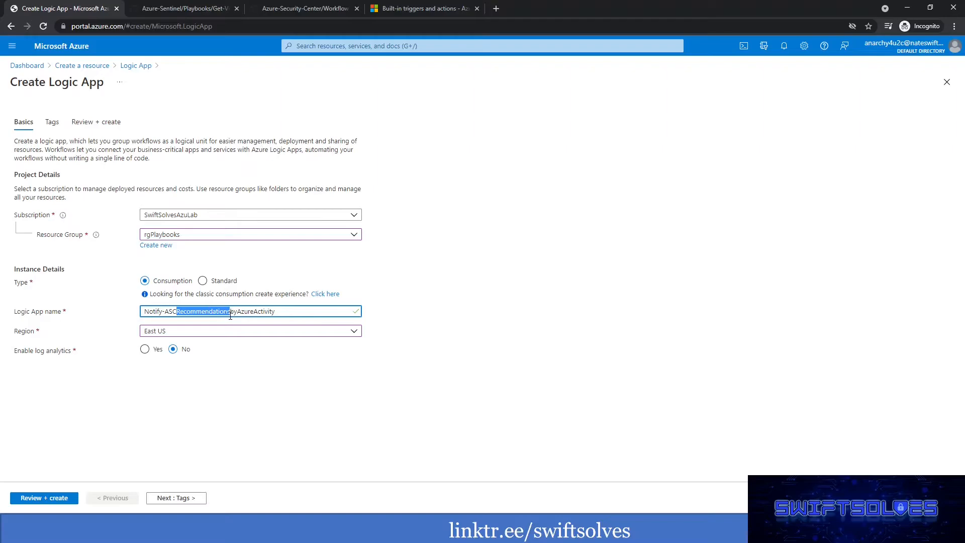
{"action": "type", "text": "Alert"}
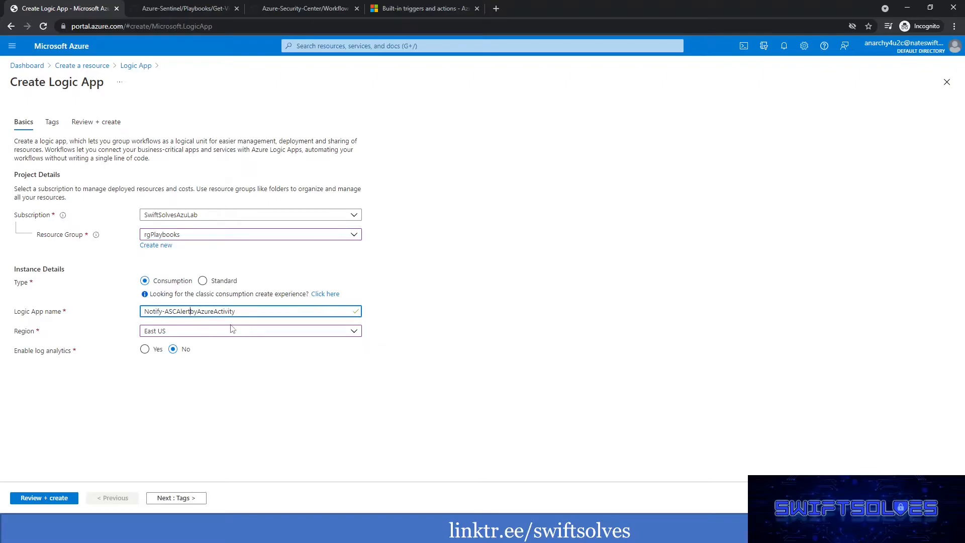
{"action": "key", "text": "shift+Left"}
{"action": "key", "text": "shift+Left"}
{"action": "key", "text": "shift+Left"}
{"action": "key", "text": "shift+Left"}
{"action": "key", "text": "BackSpace"}
{"action": "key", "text": "BackSpace"}
{"action": "type", "text": "AzureDefenderAlert"}
Step: Check how GitHub playbook names abbreviate Azure Defender, and shorten the logic app's name to Notify-AzDefenderAlertbyAzureActivity
{"action": "left_click", "coordinate": [305, 8]}
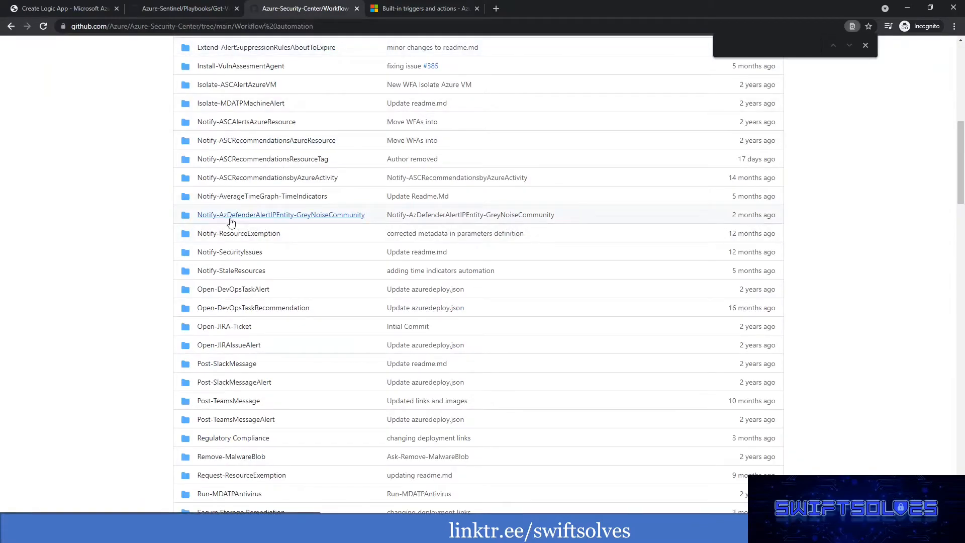
{"action": "left_click", "coordinate": [186, 10]}
{"action": "left_click", "coordinate": [75, 6]}
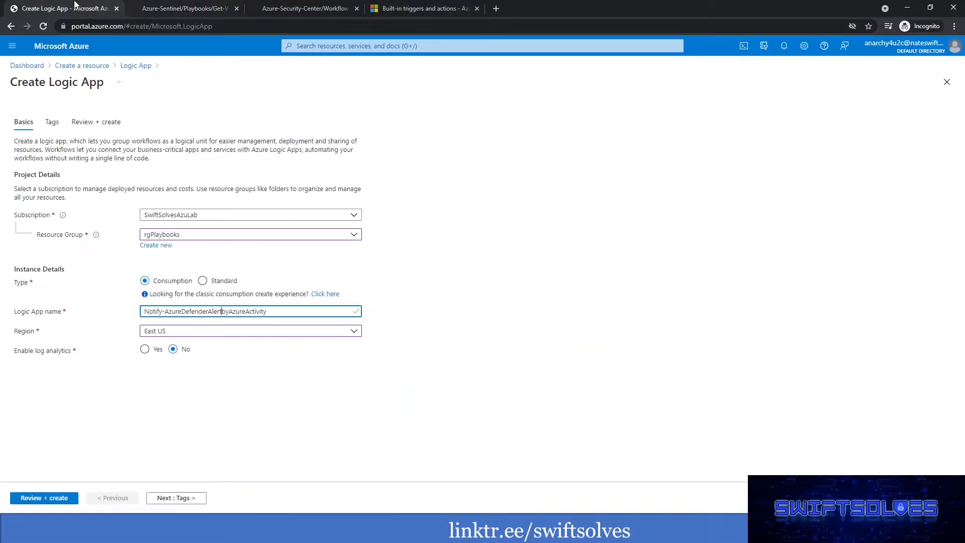
{"action": "left_click", "coordinate": [182, 311]}
{"action": "key", "text": "BackSpace"}
{"action": "key", "text": "BackSpace"}
{"action": "key", "text": "BackSpace"}
Step: Leave the tags empty, review the summary and create the logic app
{"action": "left_click", "coordinate": [179, 500]}
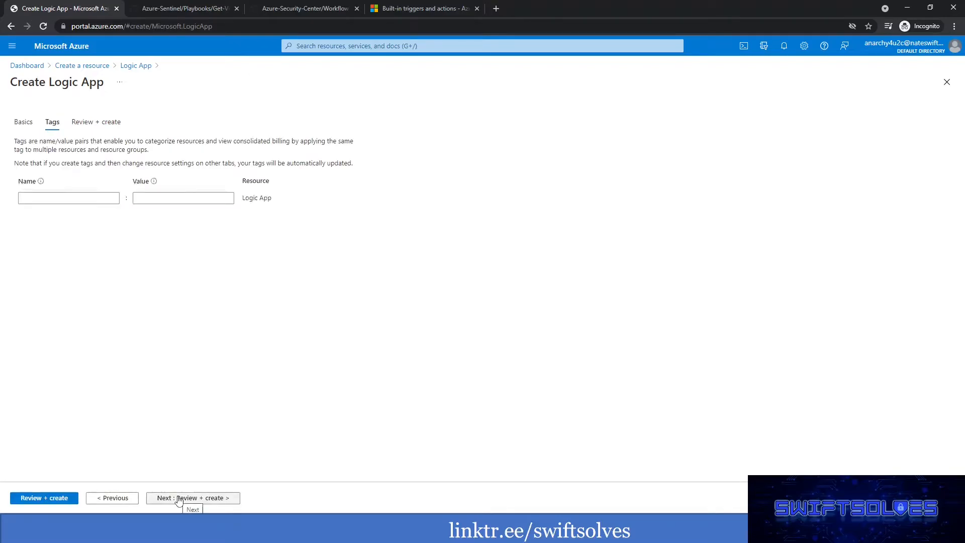
{"action": "left_click", "coordinate": [179, 499]}
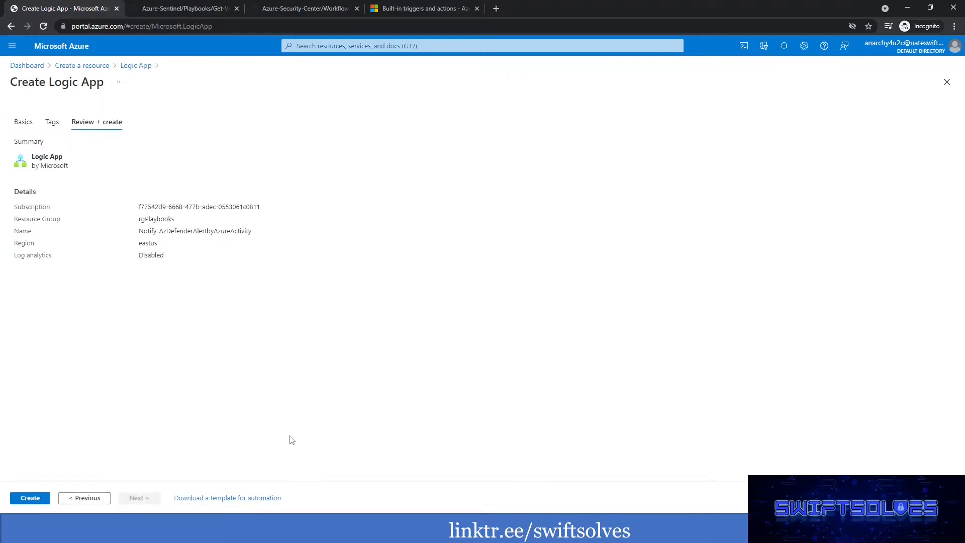
{"action": "left_click", "coordinate": [31, 497]}
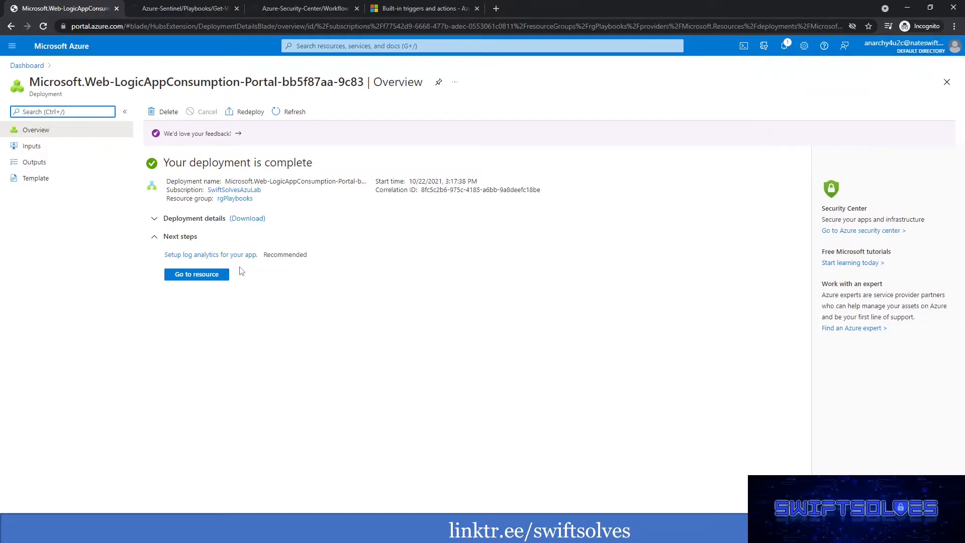
Step: Open the deployed logic app and start its design from the Blank Logic App template
{"action": "left_click", "coordinate": [207, 277]}
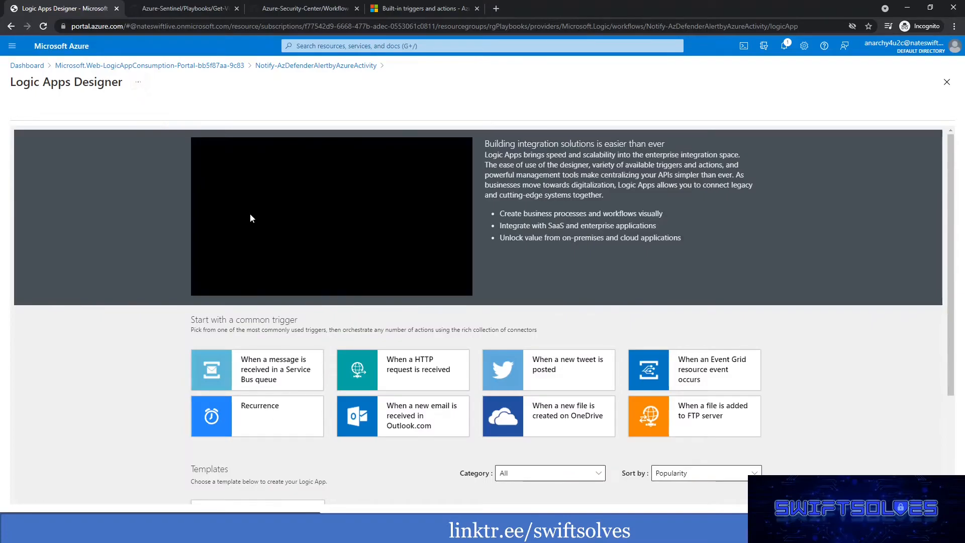
{"action": "scroll", "coordinate": [251, 216], "scroll_direction": "down", "scroll_amount": 3}
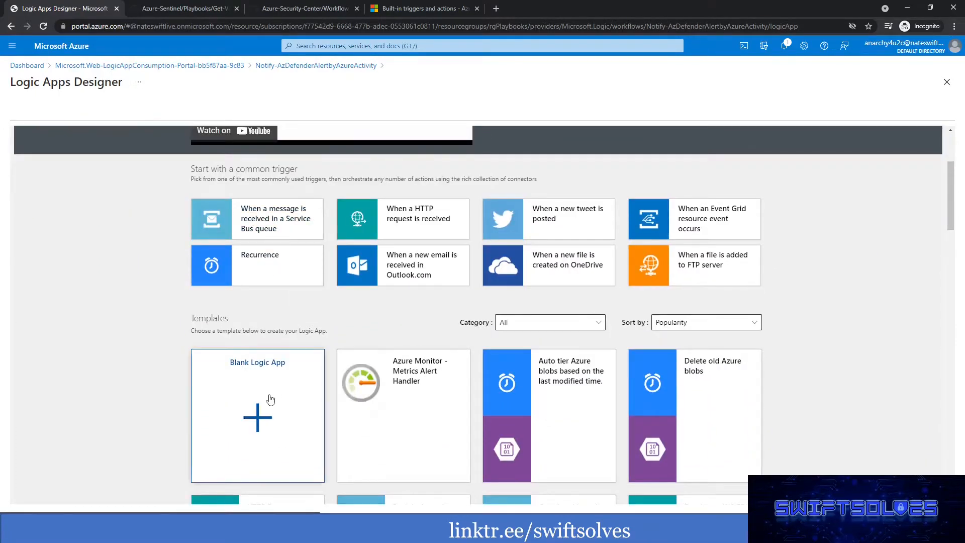
{"action": "left_click", "coordinate": [263, 418]}
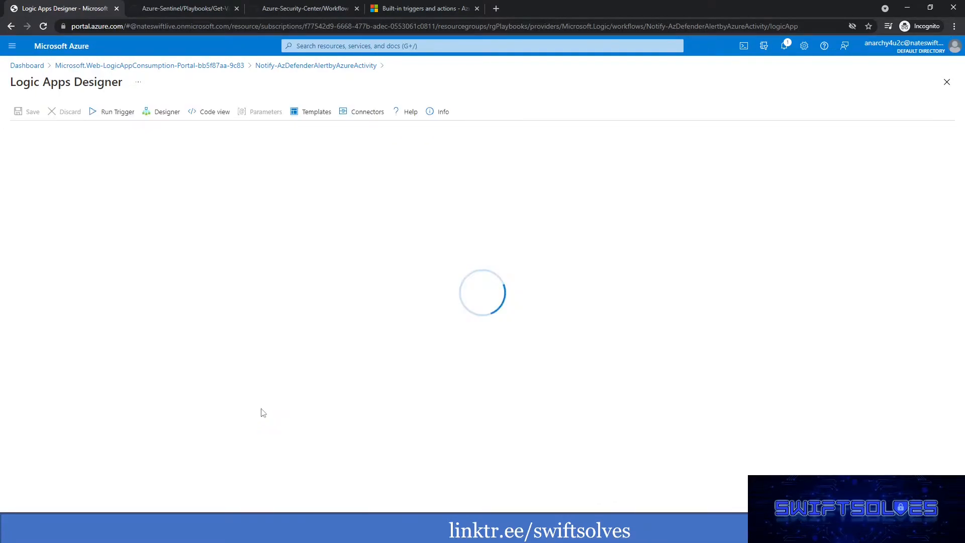
Step: Search for Azure Security Center, add the trigger for when an Azure Security Center Alert is created or triggered, connect it and save the logic app
{"action": "left_click", "coordinate": [394, 152]}
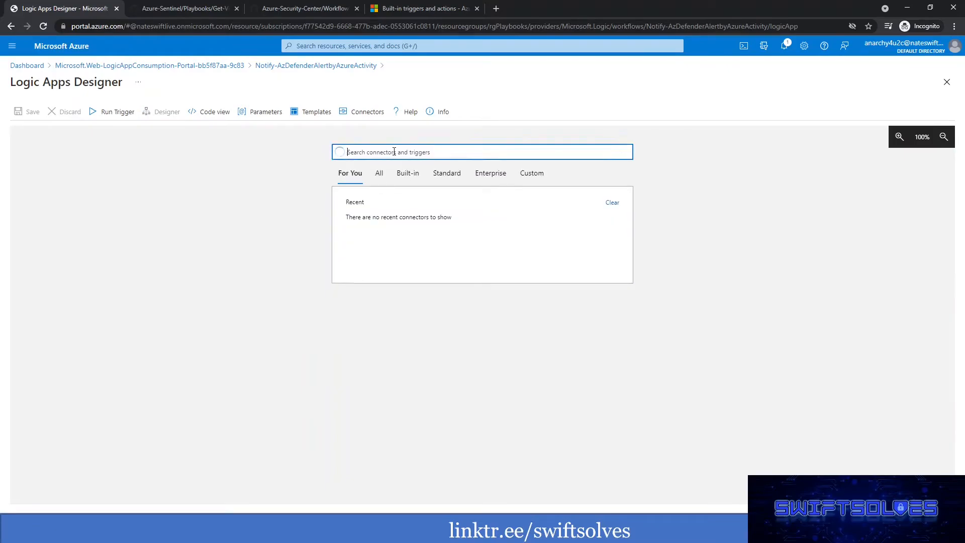
{"action": "type", "text": "a"}
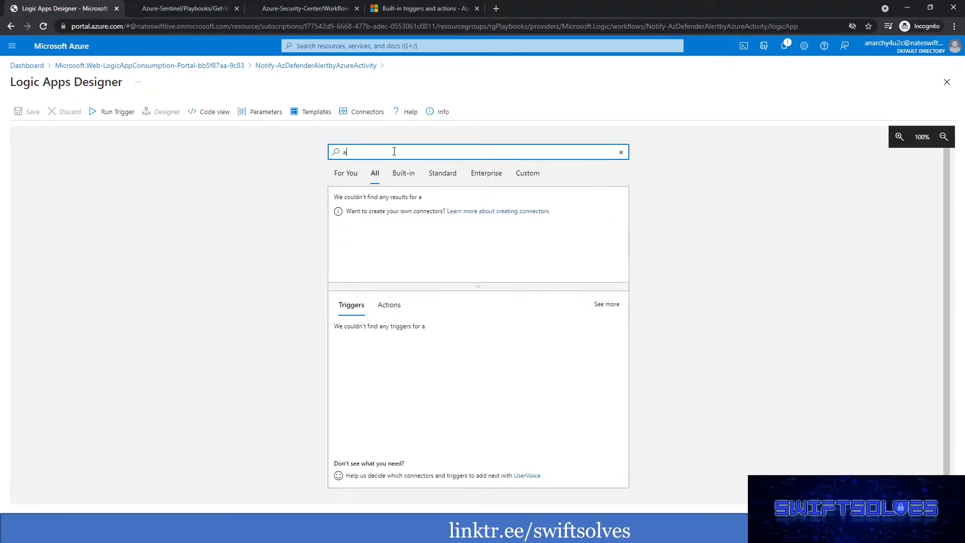
{"action": "type", "text": "zure security ceneter"}
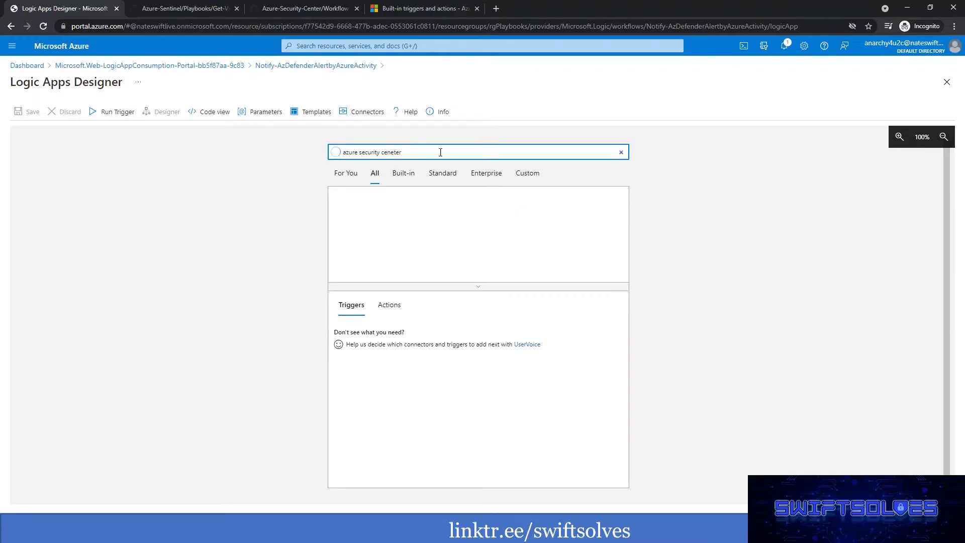
{"action": "key", "text": "BackSpace"}
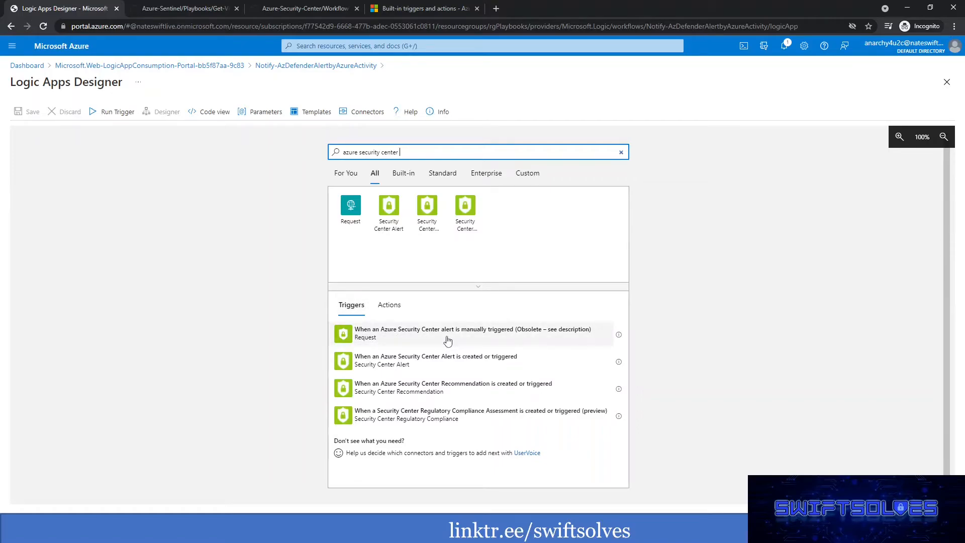
{"action": "left_click", "coordinate": [460, 363]}
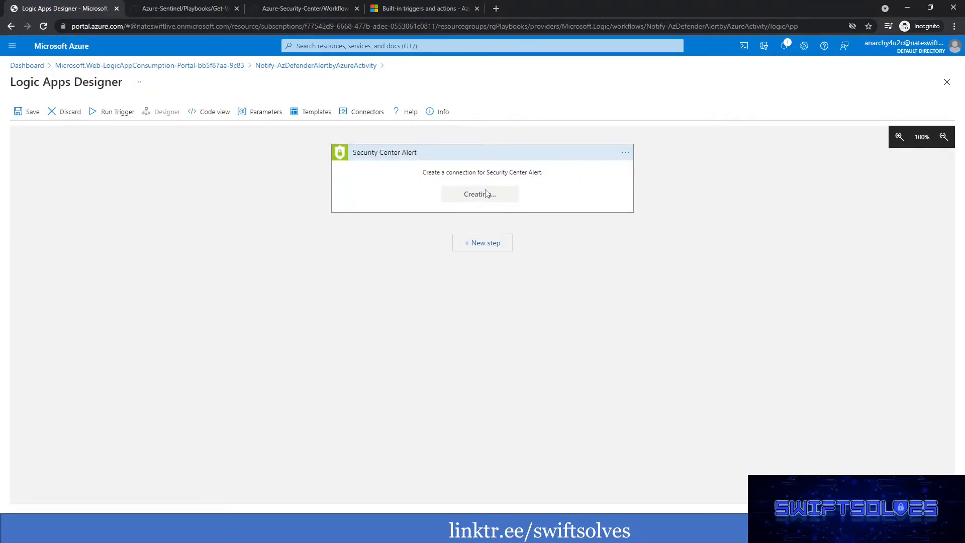
{"action": "left_click", "coordinate": [461, 199]}
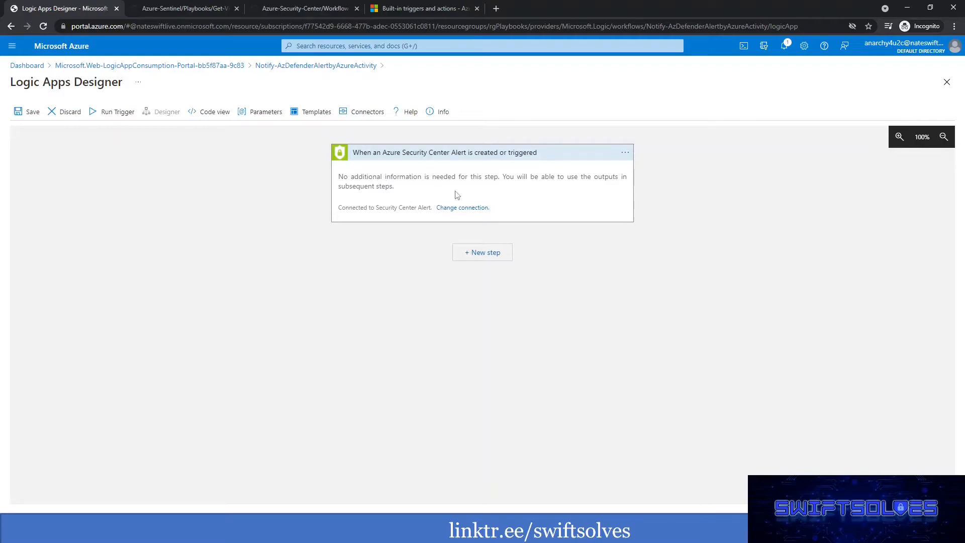
{"action": "left_click", "coordinate": [33, 112]}
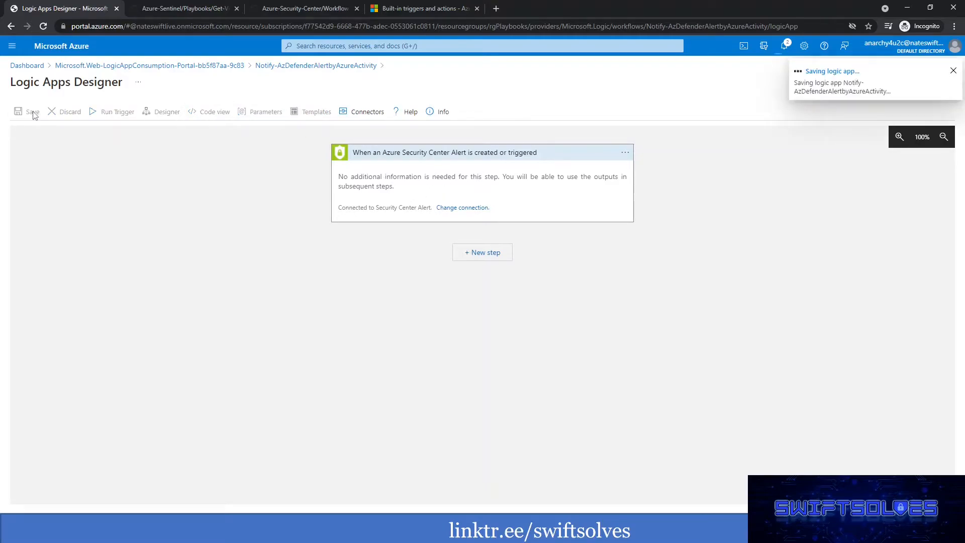
Step: Pin the logic app to the private Security Automation dashboard, place its tile directly below the Notify-ResourceExemption tile and save the layout
{"action": "left_click", "coordinate": [318, 67]}
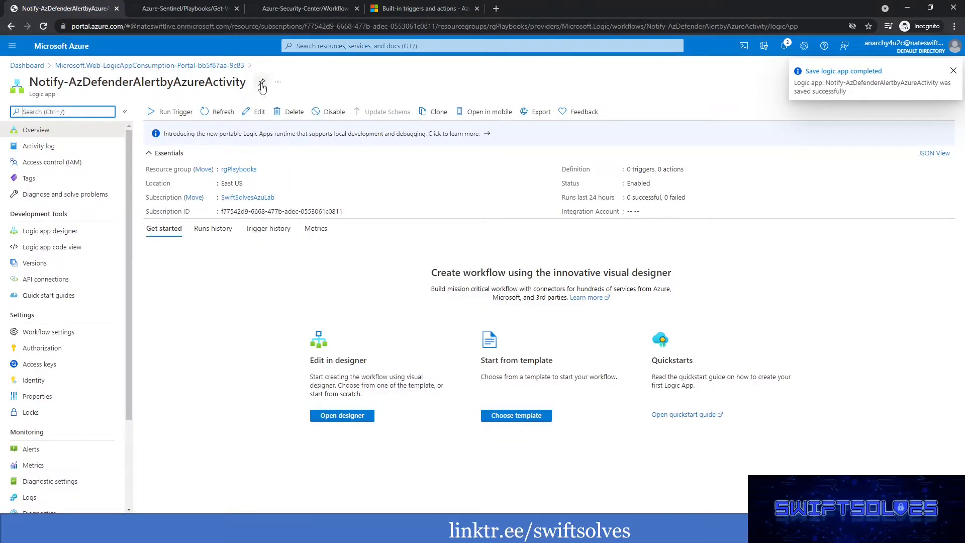
{"action": "left_click", "coordinate": [262, 83]}
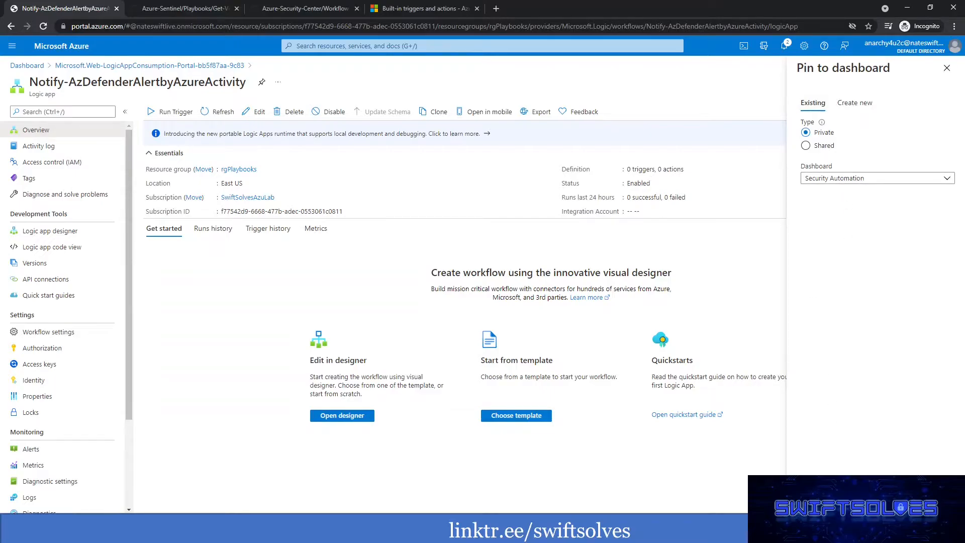
{"action": "left_click", "coordinate": [820, 505]}
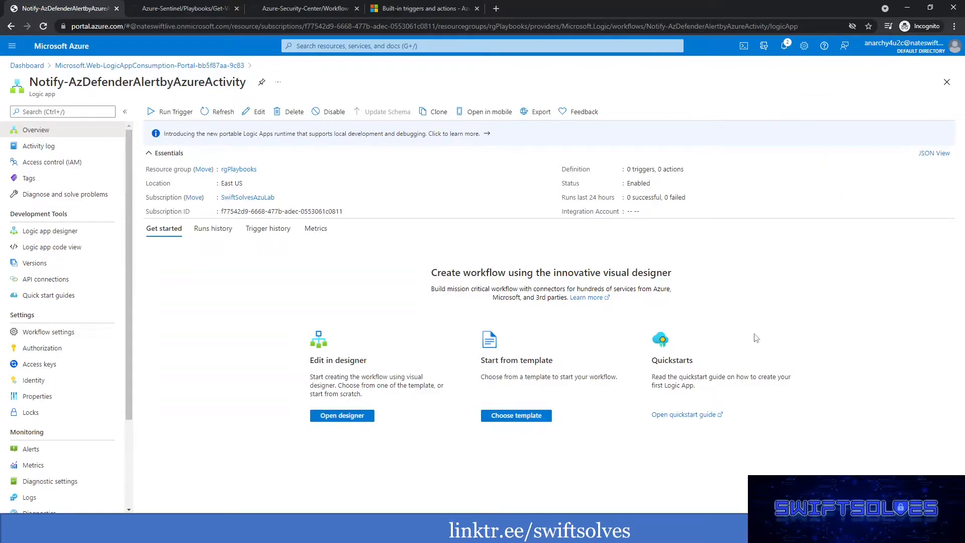
{"action": "left_click", "coordinate": [34, 68]}
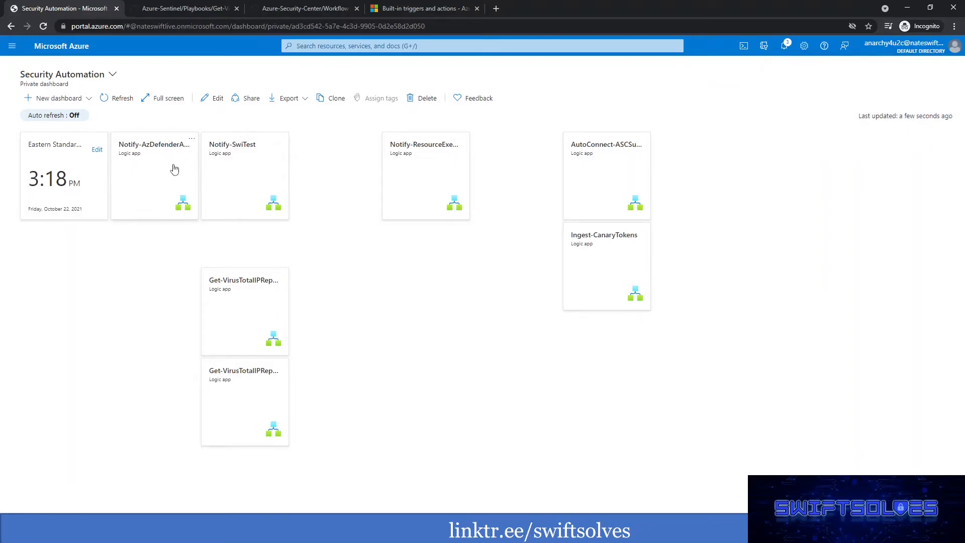
{"action": "left_click", "coordinate": [216, 99]}
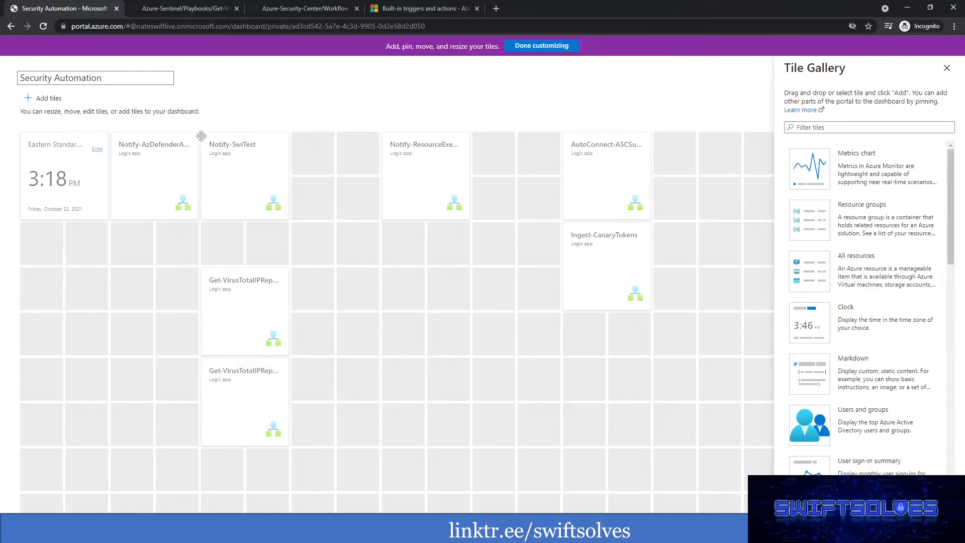
{"action": "left_click_drag", "start_coordinate": [151, 165], "coordinate": [425, 257]}
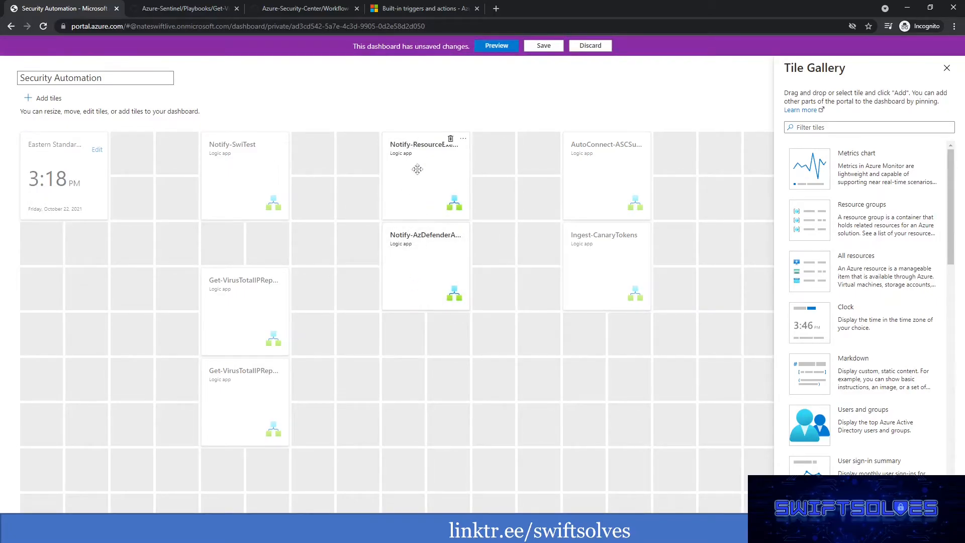
{"action": "left_click", "coordinate": [548, 48]}
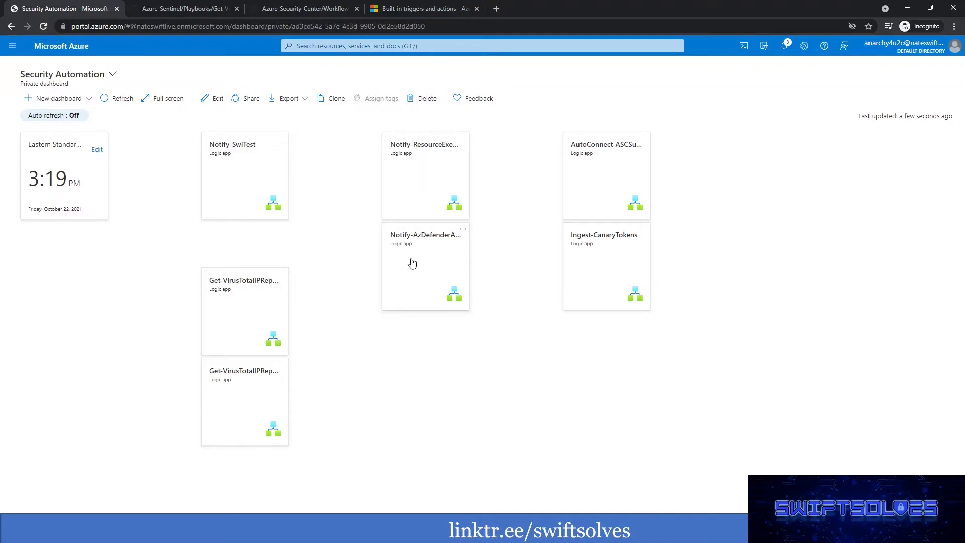
Step: Go to the security alerts in Security Center and expand the automated response options of the first skynet digital currency mining alert
{"action": "left_click", "coordinate": [398, 48]}
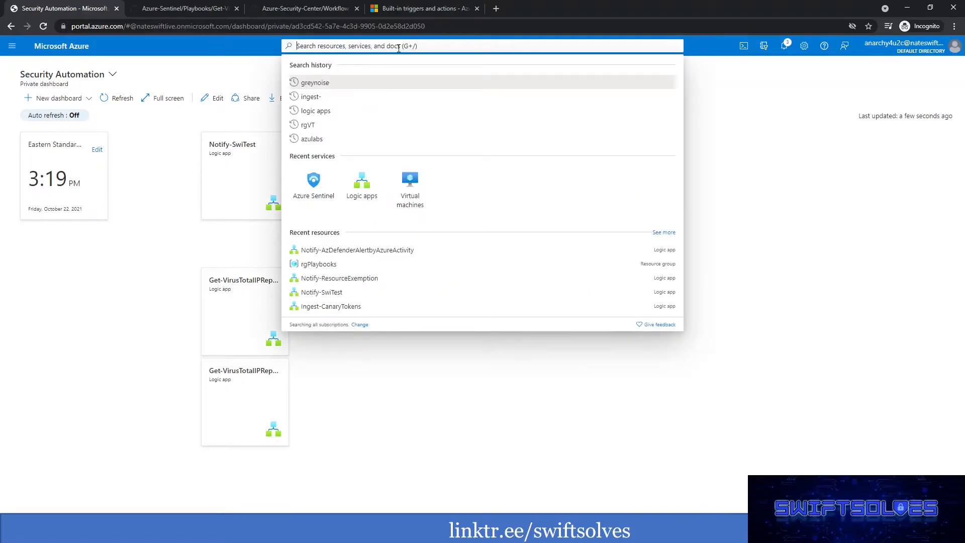
{"action": "type", "text": "secur"}
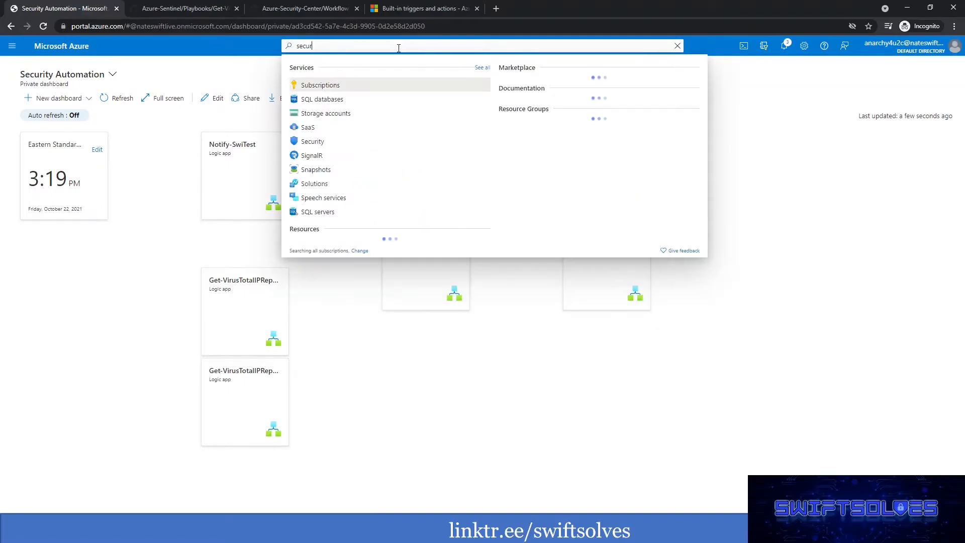
{"action": "type", "text": "ity center"}
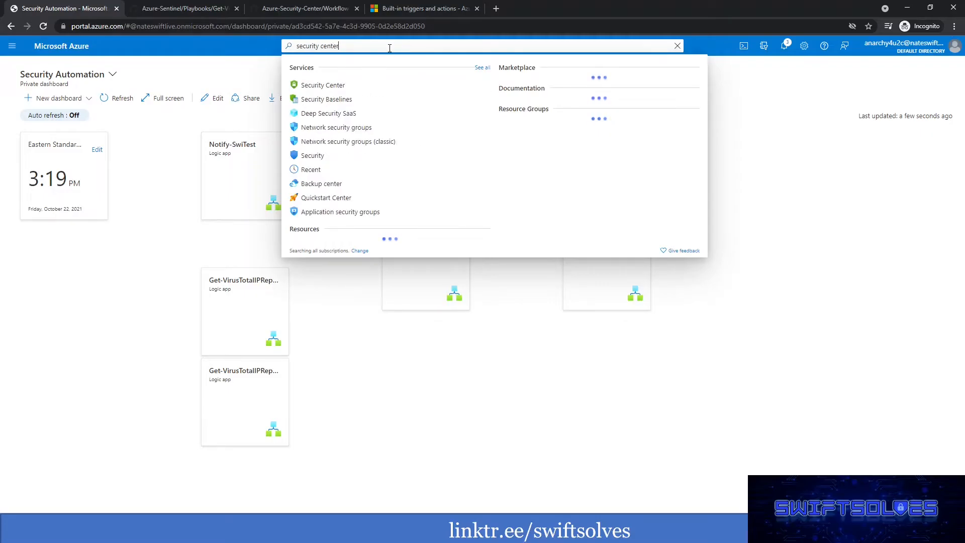
{"action": "left_click", "coordinate": [340, 87]}
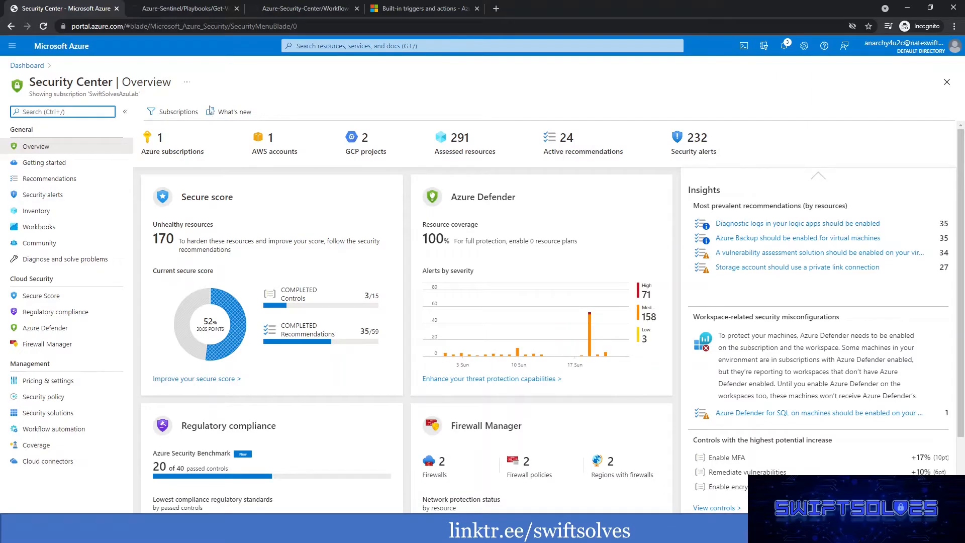
{"action": "left_click", "coordinate": [45, 196]}
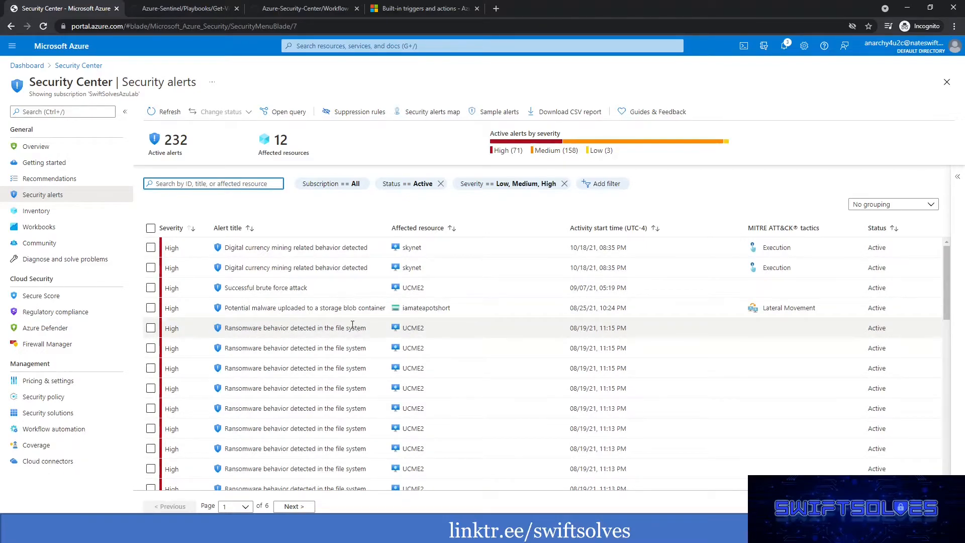
{"action": "left_click", "coordinate": [283, 247]}
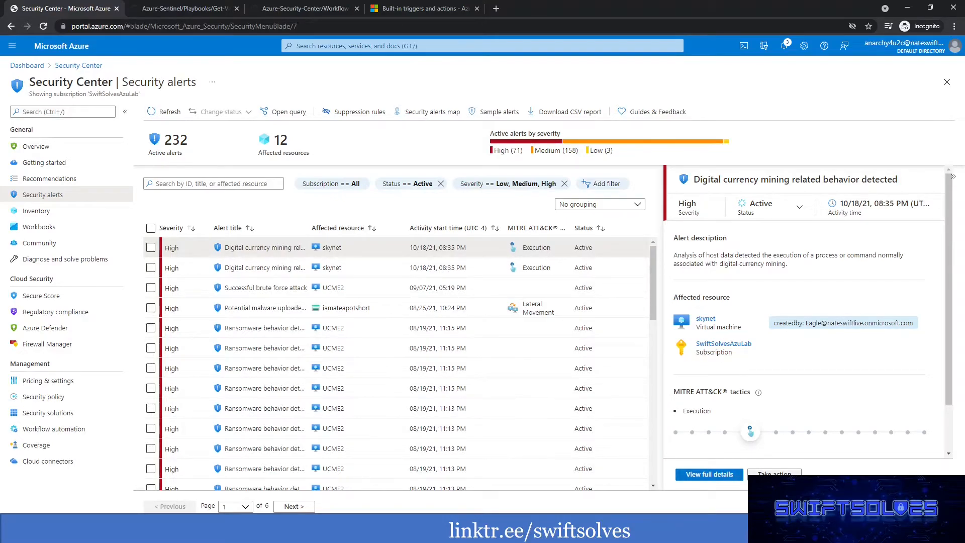
{"action": "left_click", "coordinate": [767, 473]}
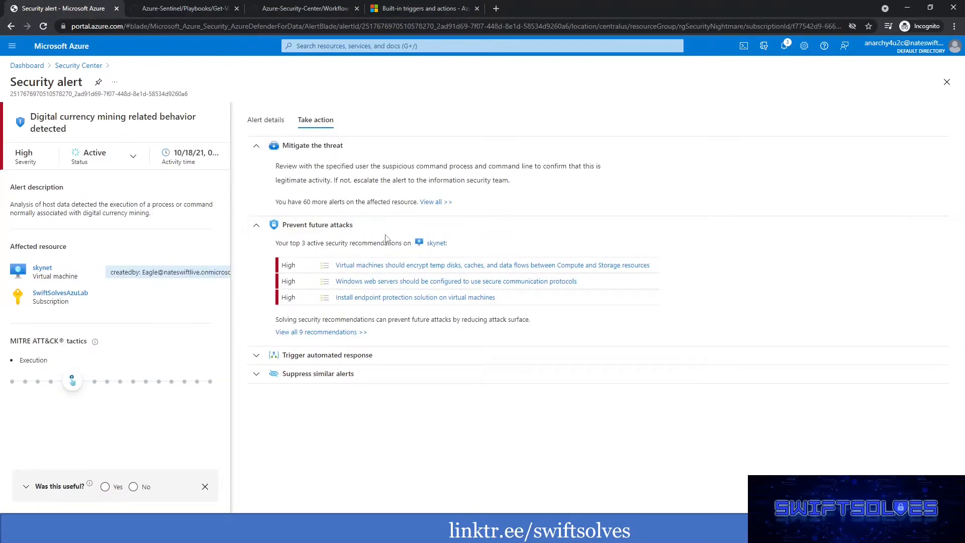
{"action": "left_click", "coordinate": [261, 361]}
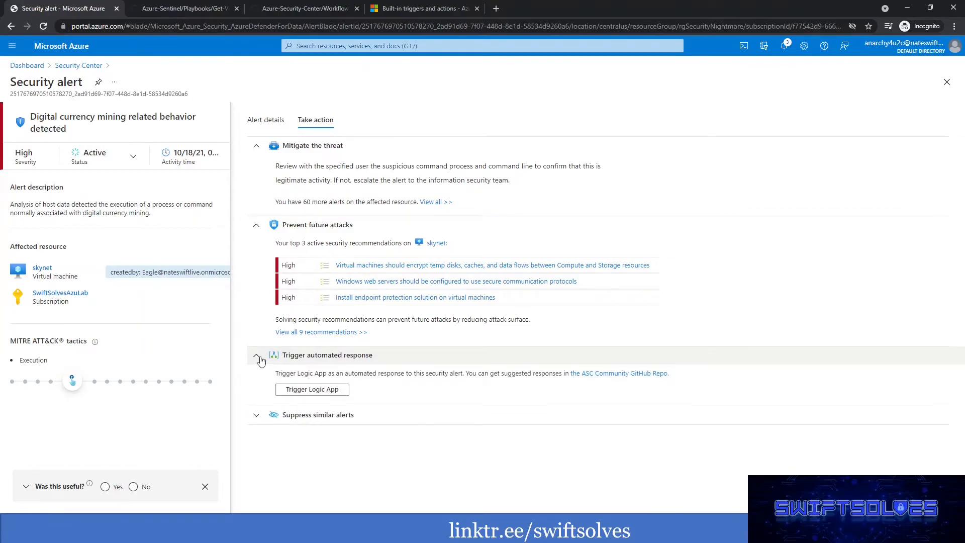
Step: Trigger the Notify-AzDefenderAlertbyAzureActivity logic app for this alert and close the logic app selection
{"action": "left_click", "coordinate": [316, 390]}
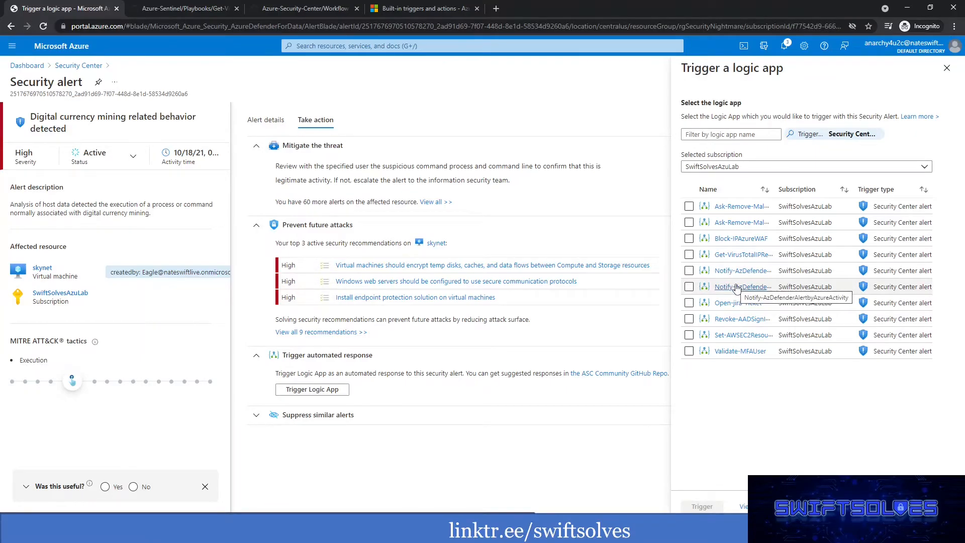
{"action": "left_click", "coordinate": [688, 287]}
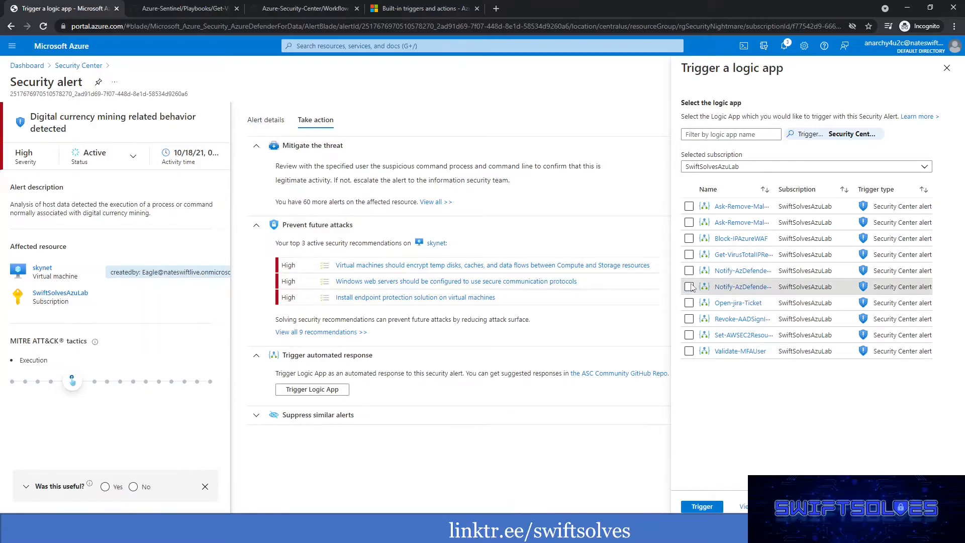
{"action": "left_click", "coordinate": [704, 507]}
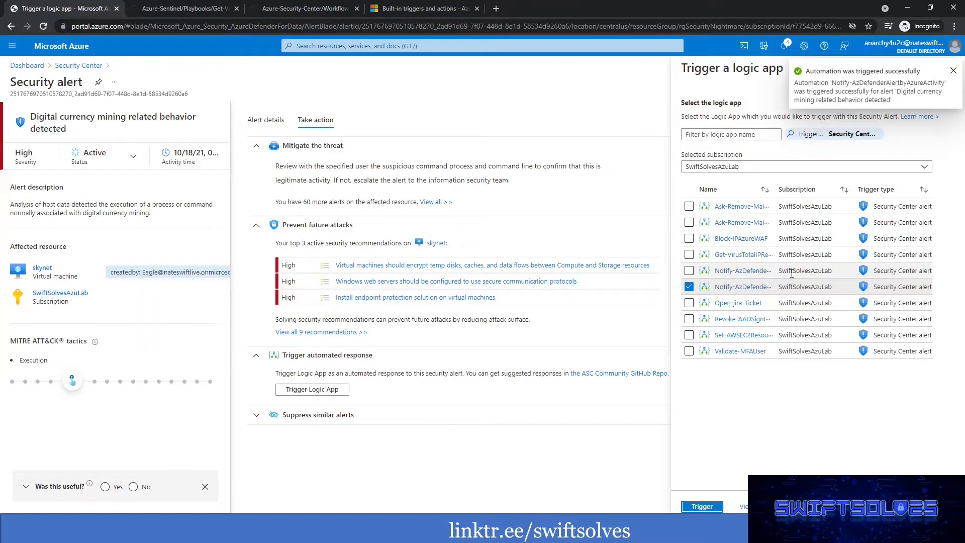
{"action": "left_click", "coordinate": [953, 71]}
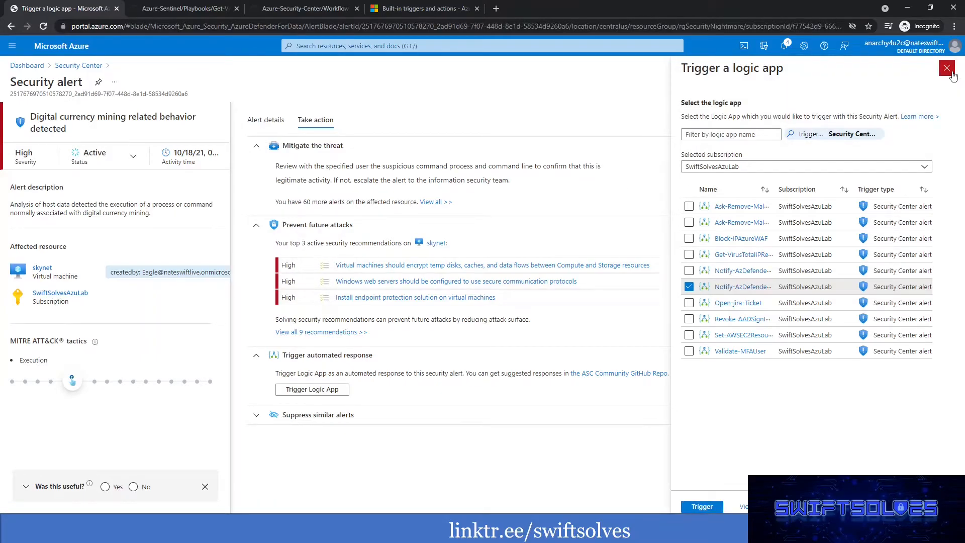
{"action": "left_click", "coordinate": [951, 72]}
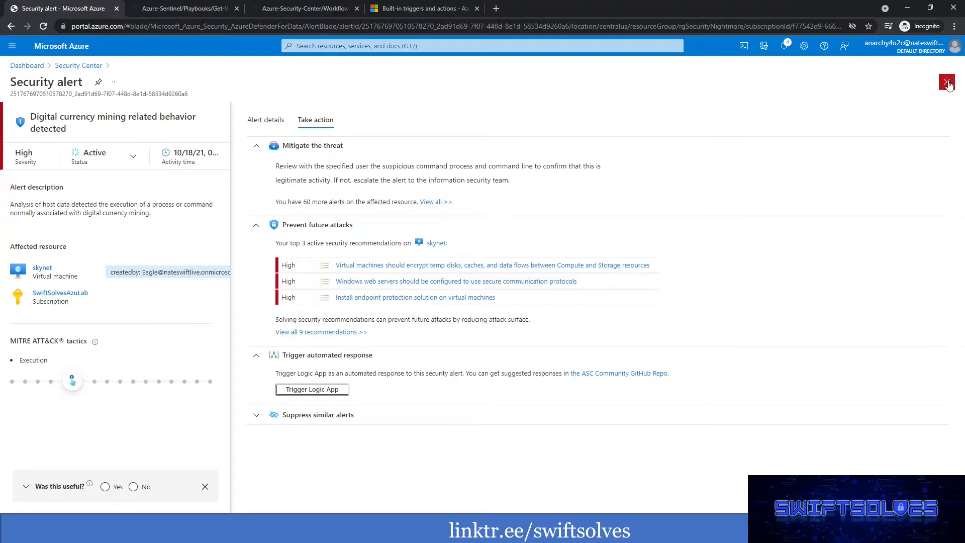
Step: Return to the security alerts list and create sample alerts for the SwiftSolvesAzuLab subscription with only the DNS plan selected
{"action": "left_click", "coordinate": [79, 67]}
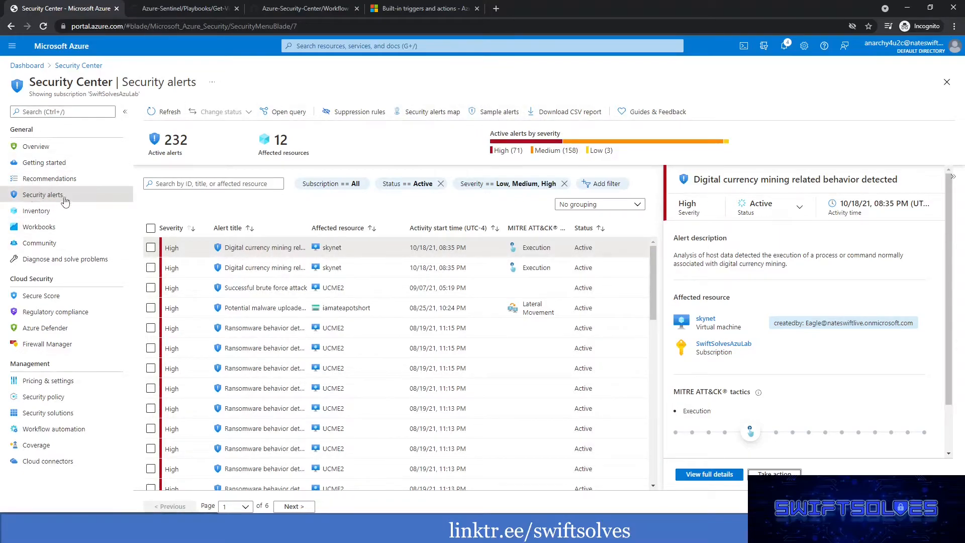
{"action": "left_click", "coordinate": [487, 114]}
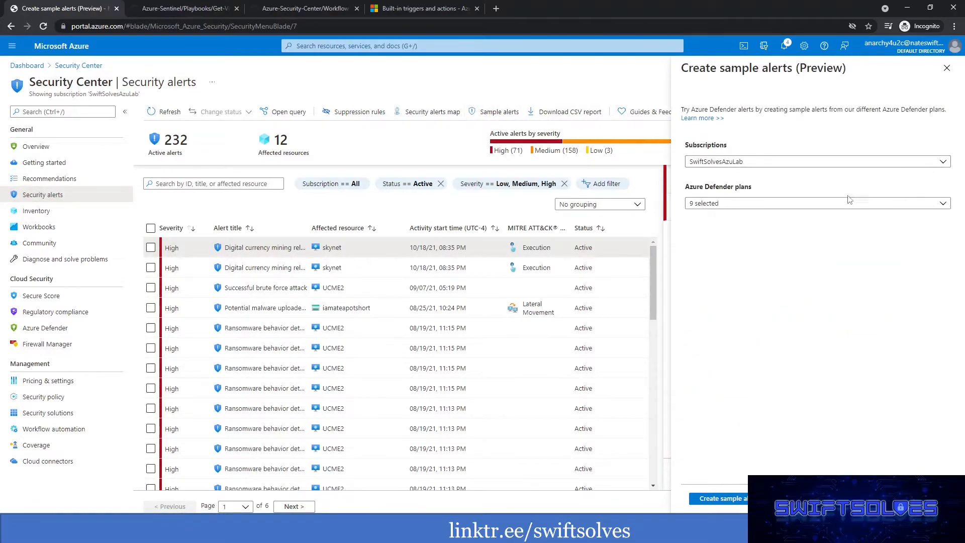
{"action": "left_click", "coordinate": [775, 208]}
{"action": "left_click", "coordinate": [695, 219]}
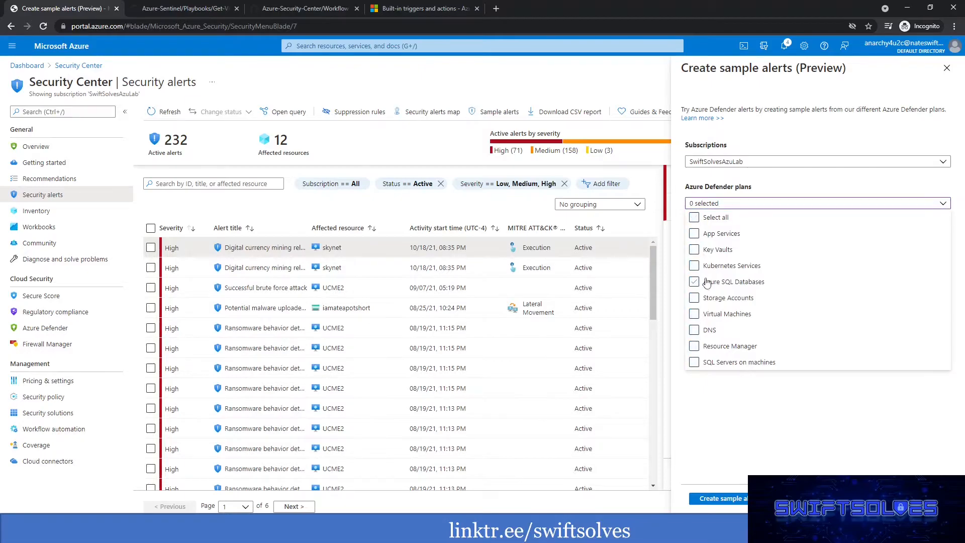
{"action": "left_click", "coordinate": [694, 332]}
{"action": "left_click", "coordinate": [734, 500]}
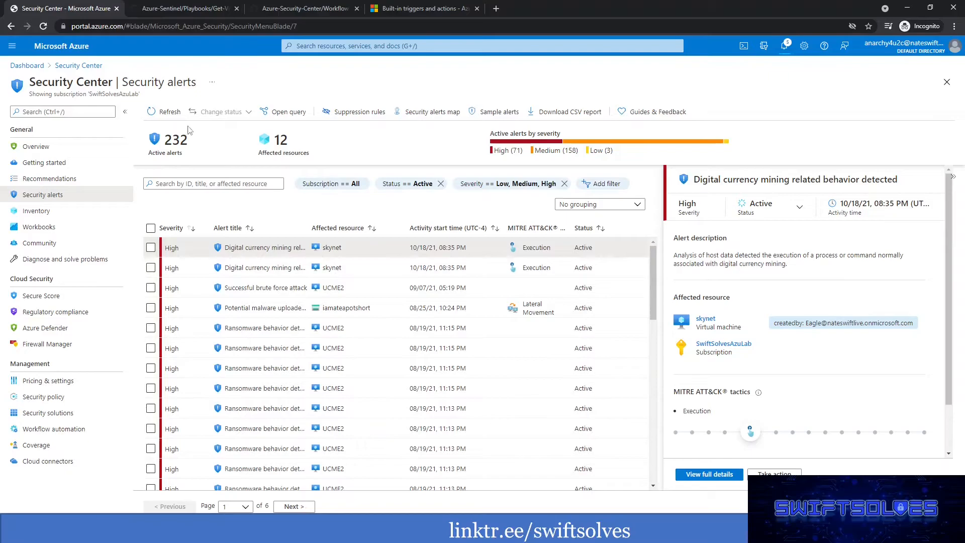
Step: Go back to the dashboard and reopen the Security Center security alerts list to check for the sample alerts
{"action": "left_click", "coordinate": [26, 67]}
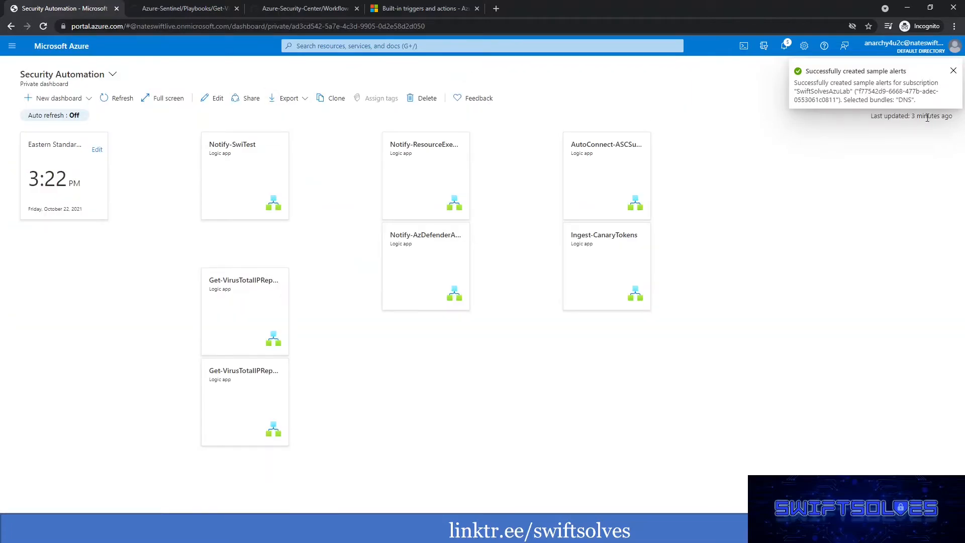
{"action": "left_click", "coordinate": [360, 46]}
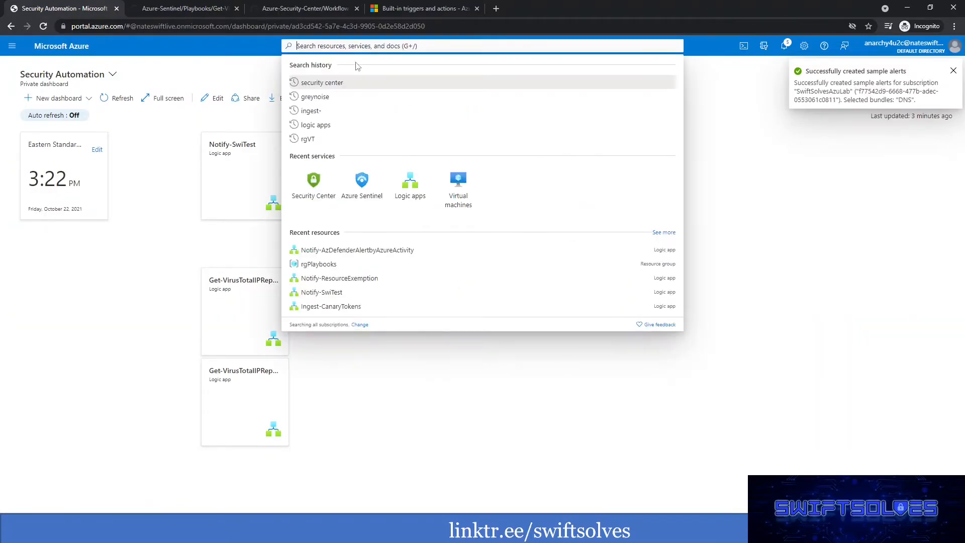
{"action": "left_click", "coordinate": [315, 187]}
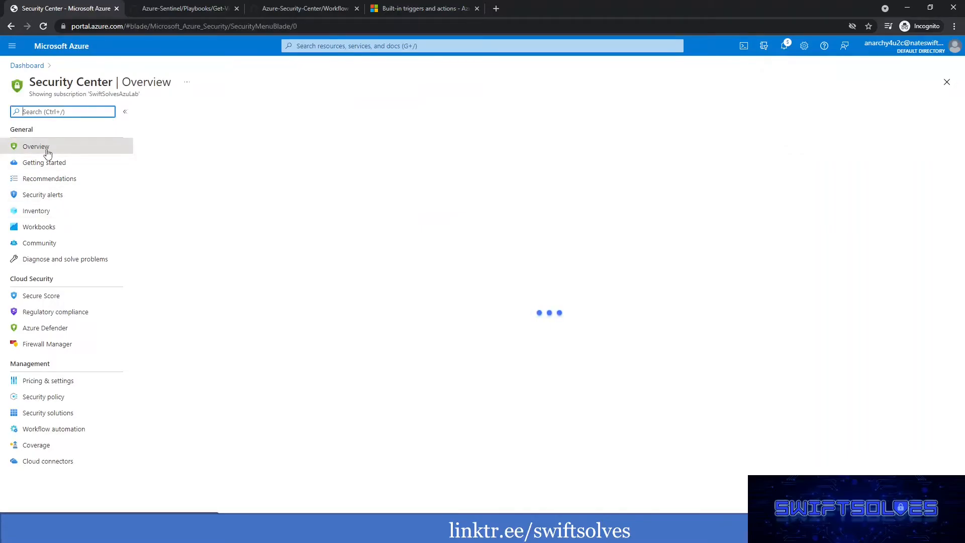
{"action": "left_click", "coordinate": [43, 195]}
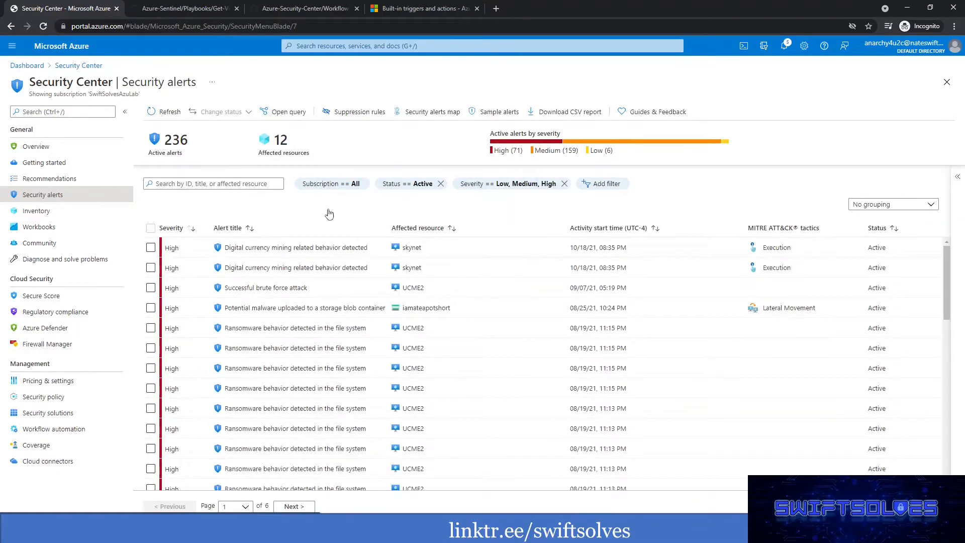
Step: Sort the alerts by newest activity start time and open the full details of the "Possible data exfiltration via DNS tunnel" sample alert
{"action": "left_click", "coordinate": [610, 229]}
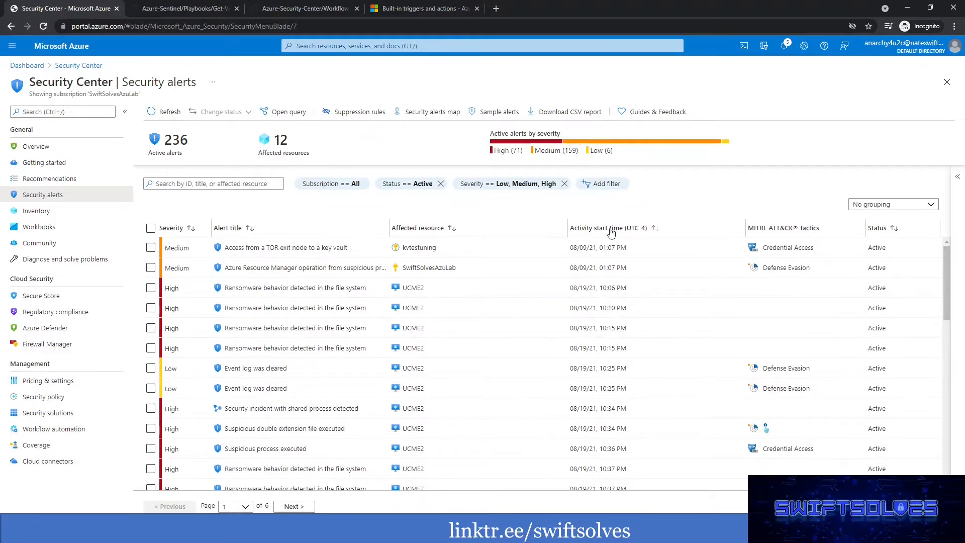
{"action": "left_click", "coordinate": [611, 231]}
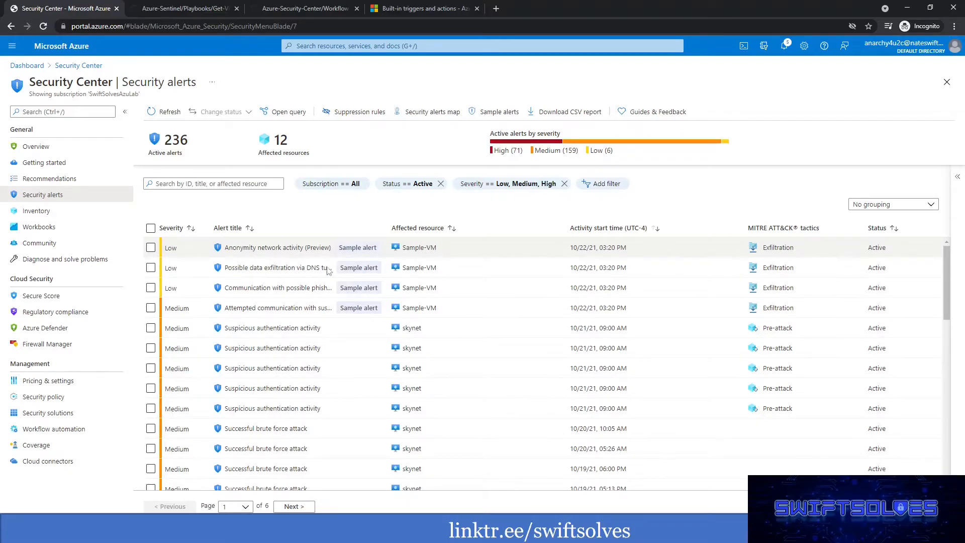
{"action": "left_click", "coordinate": [270, 271]}
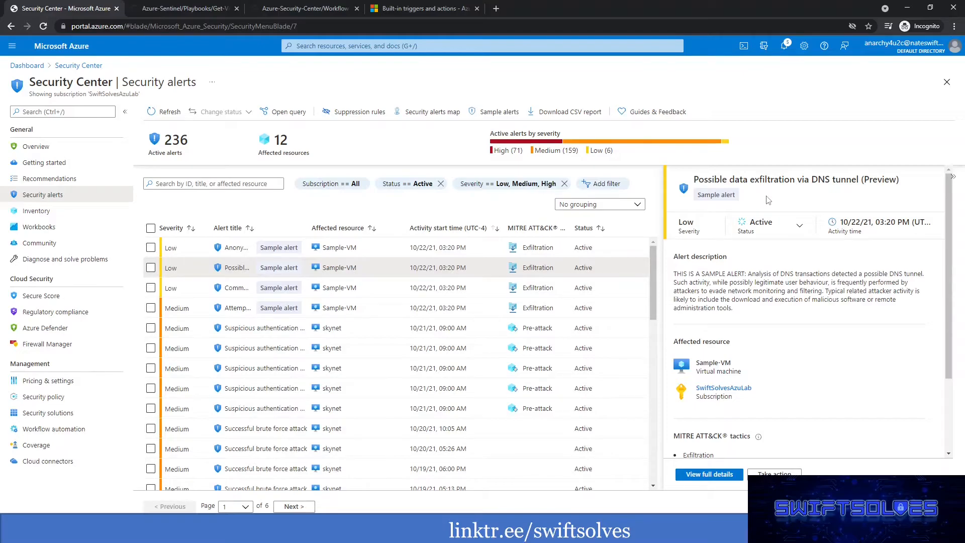
{"action": "left_click", "coordinate": [717, 474]}
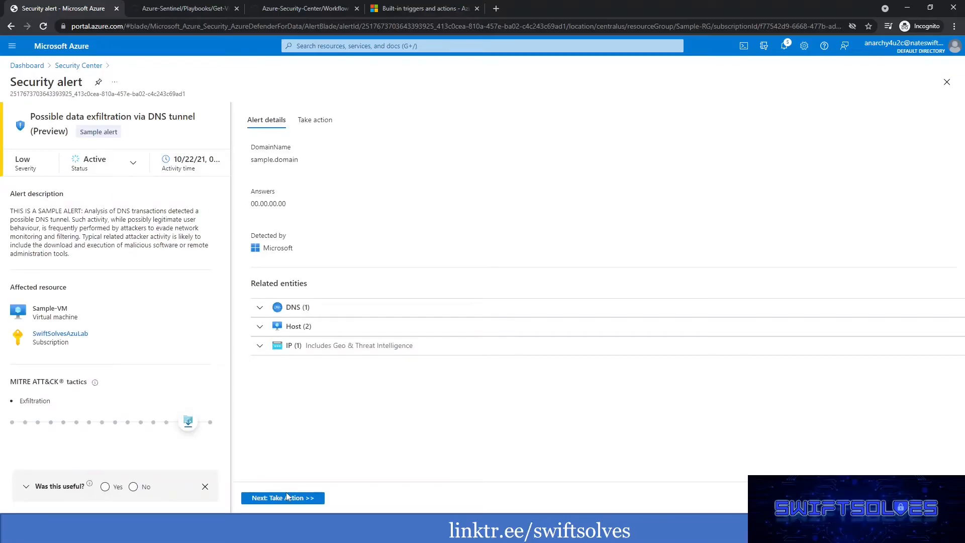
Step: Trigger the Notify-AzDefenderAlertbyAzureActivity logic app as the automated response to this sample alert
{"action": "left_click", "coordinate": [324, 125]}
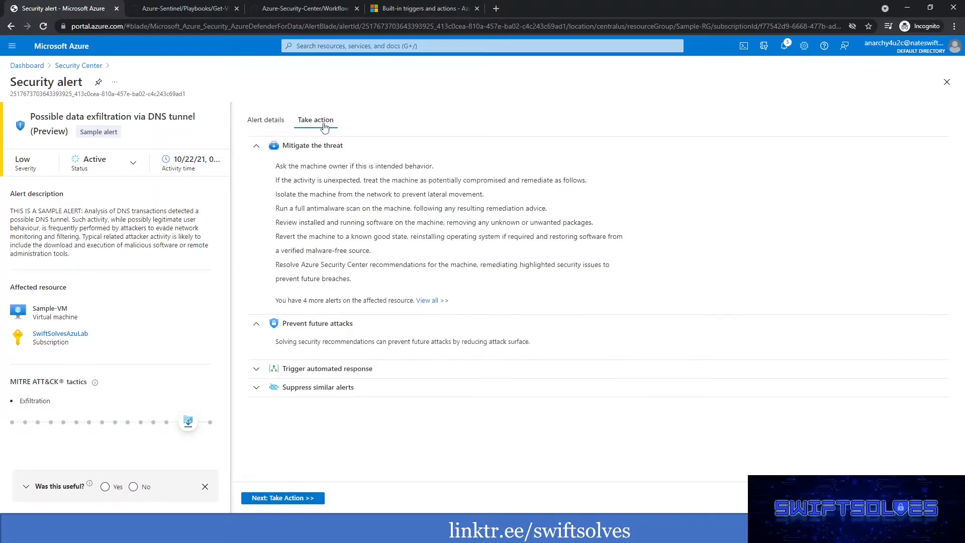
{"action": "left_click", "coordinate": [257, 371]}
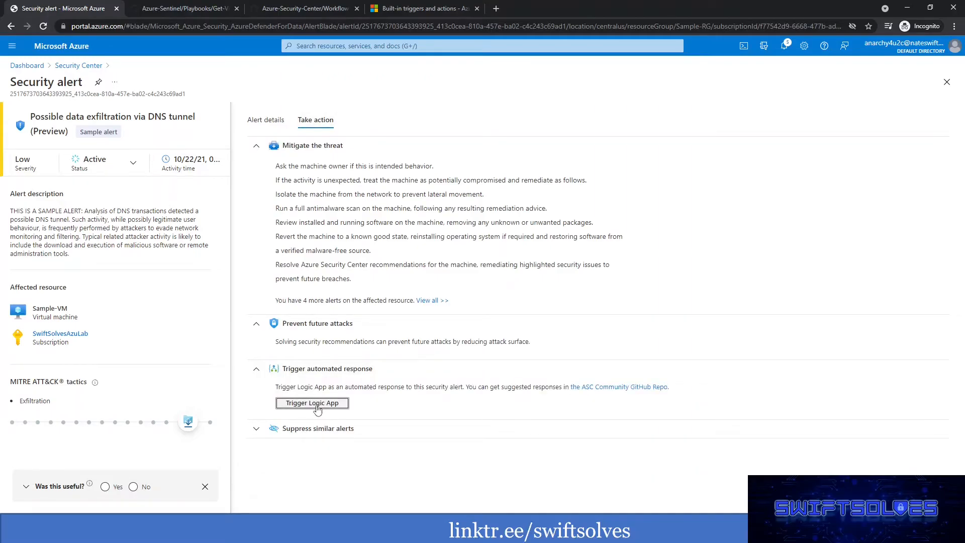
{"action": "left_click", "coordinate": [317, 404]}
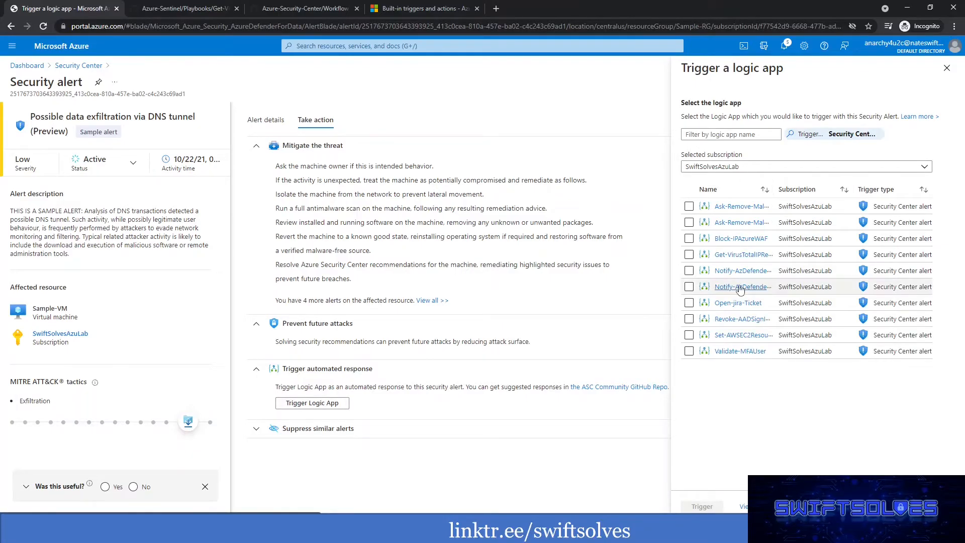
{"action": "left_click", "coordinate": [689, 286]}
{"action": "left_click", "coordinate": [702, 506]}
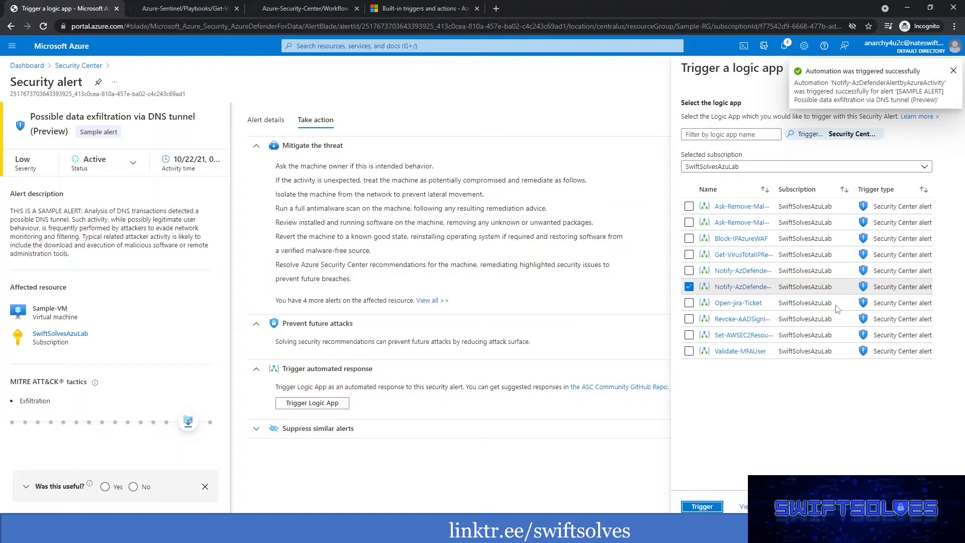
Step: Return to the dashboard, open the Notify-AzDefenderAlertbyAzureActivity logic app and duplicate its browser tab
{"action": "left_click", "coordinate": [28, 67]}
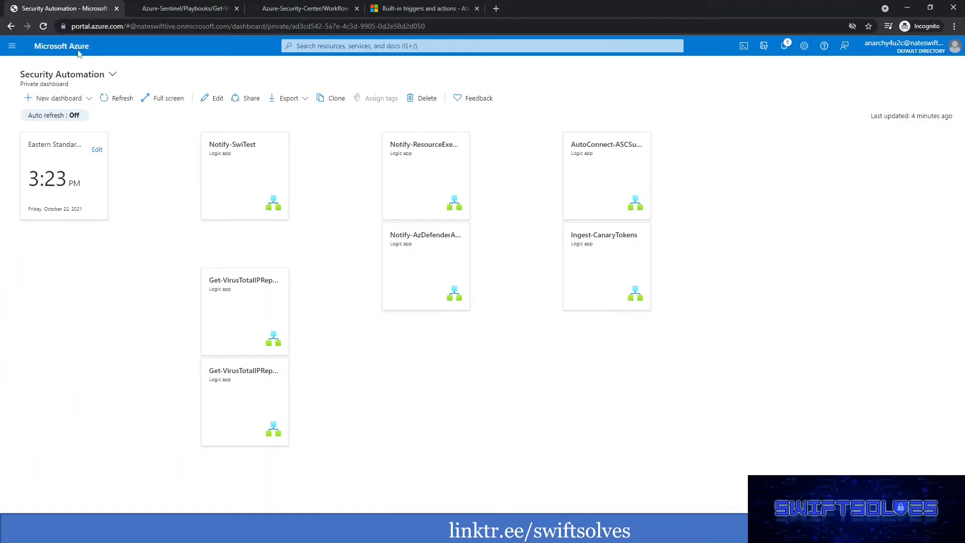
{"action": "right_click", "coordinate": [411, 270]}
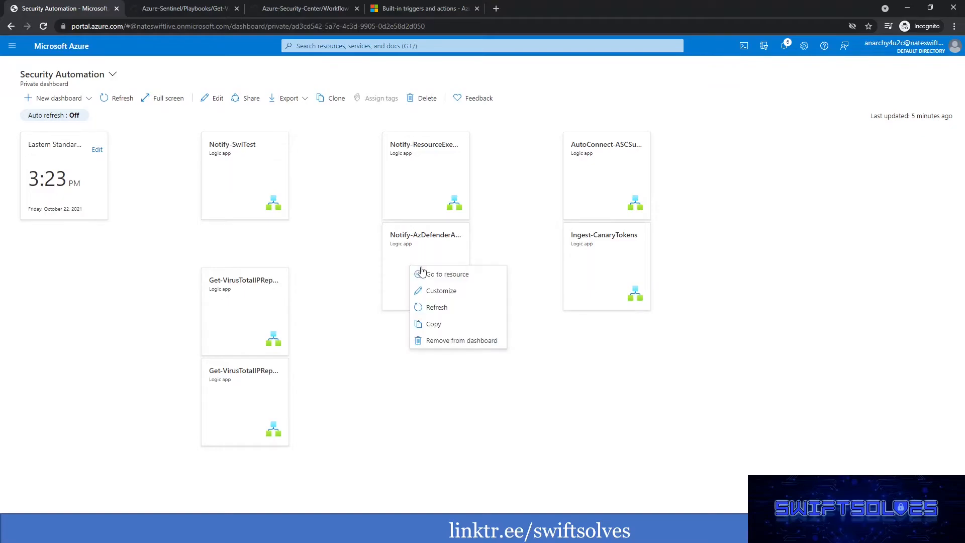
{"action": "left_click", "coordinate": [442, 412]}
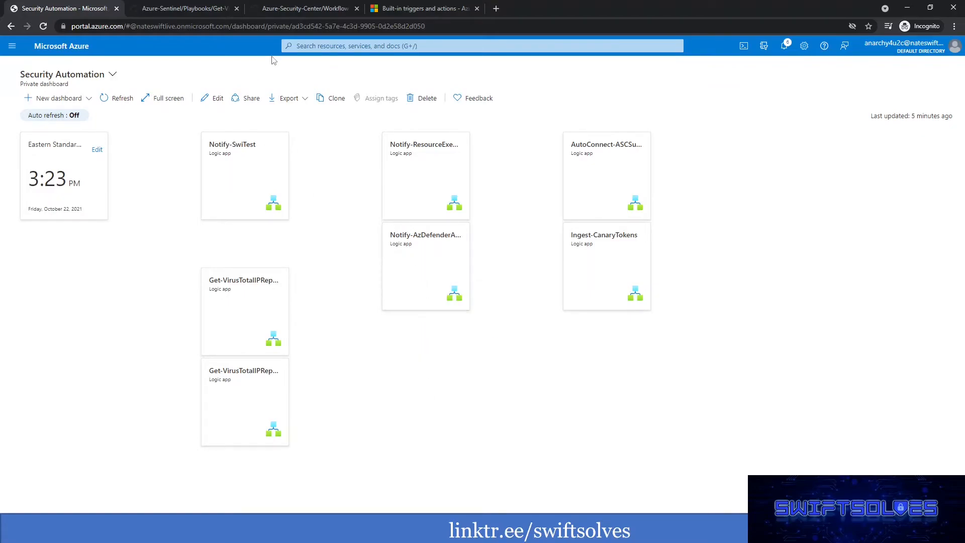
{"action": "left_click", "coordinate": [399, 270]}
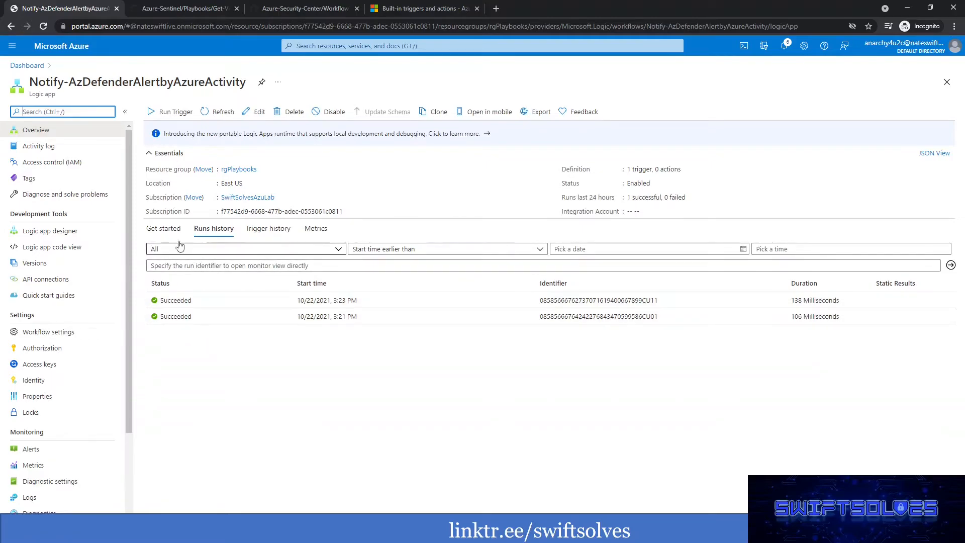
{"action": "right_click", "coordinate": [93, 11]}
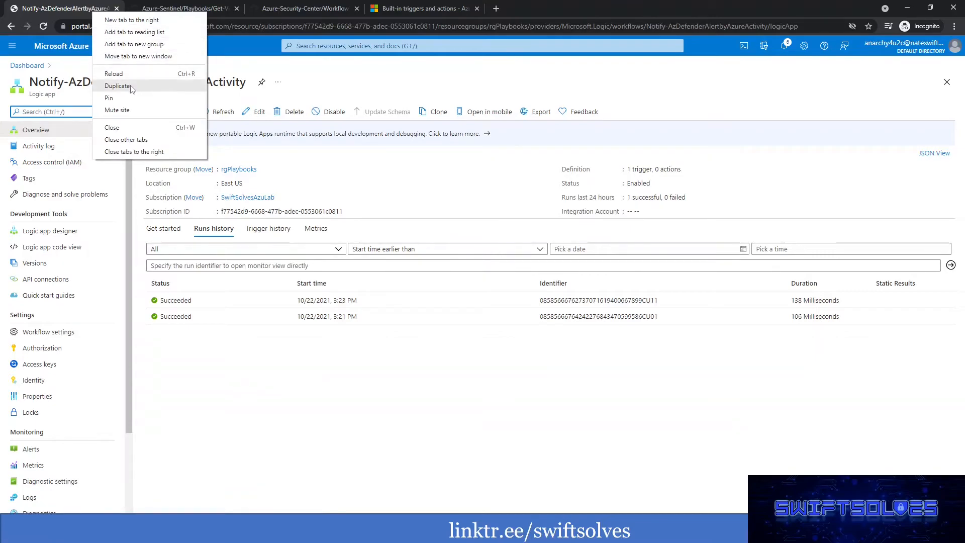
{"action": "key", "text": "Escape"}
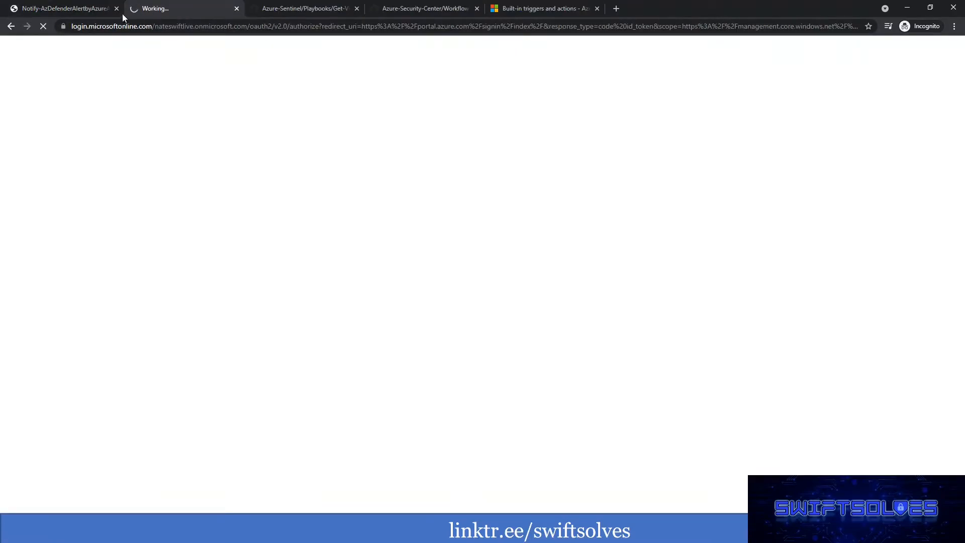
{"action": "left_click", "coordinate": [92, 10]}
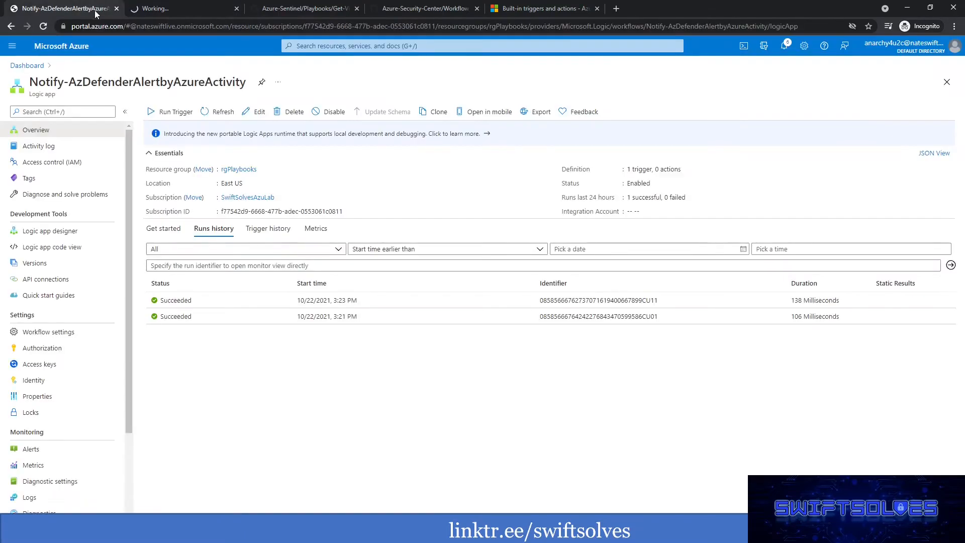
Step: Open the 3:23 PM run in the original browser tab and the logic app's designer in the duplicated one
{"action": "left_click", "coordinate": [190, 302]}
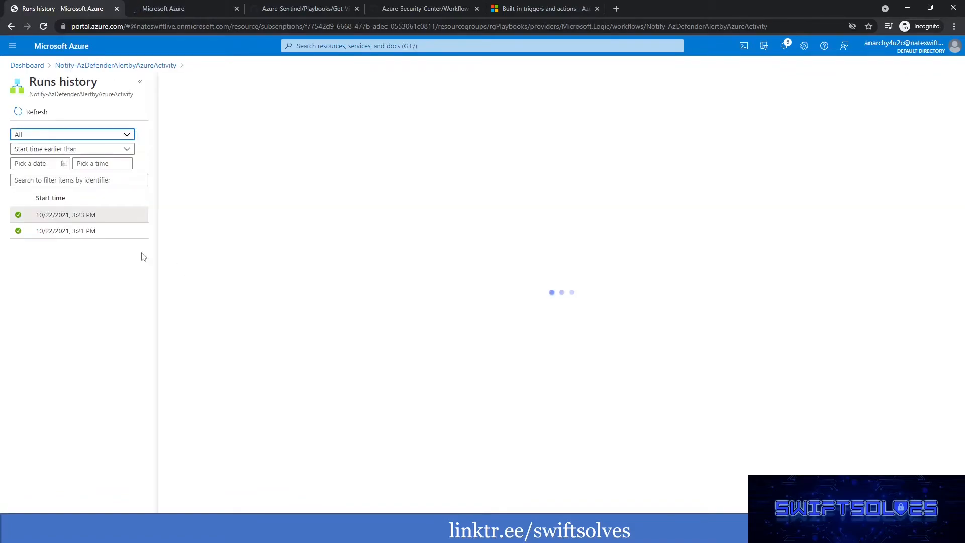
{"action": "left_click", "coordinate": [180, 10]}
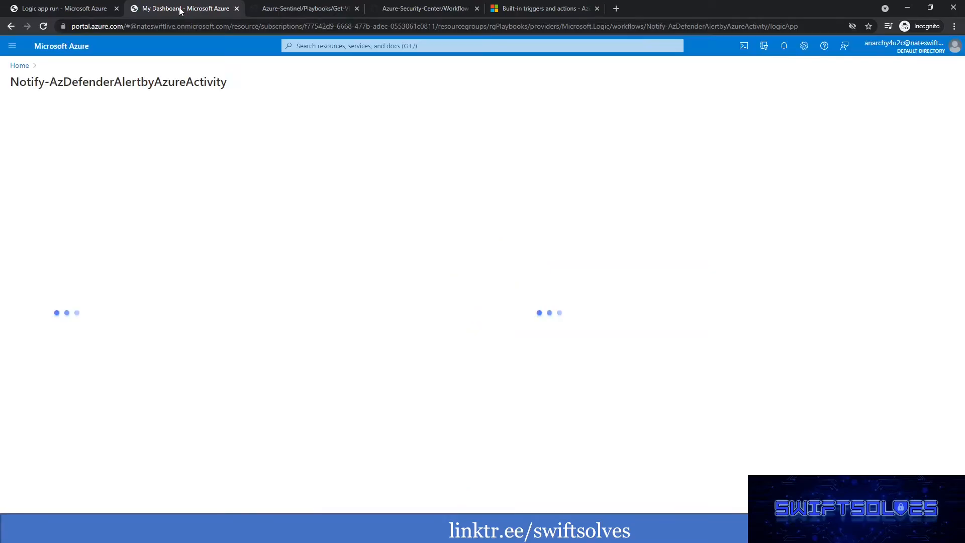
{"action": "left_click", "coordinate": [89, 7]}
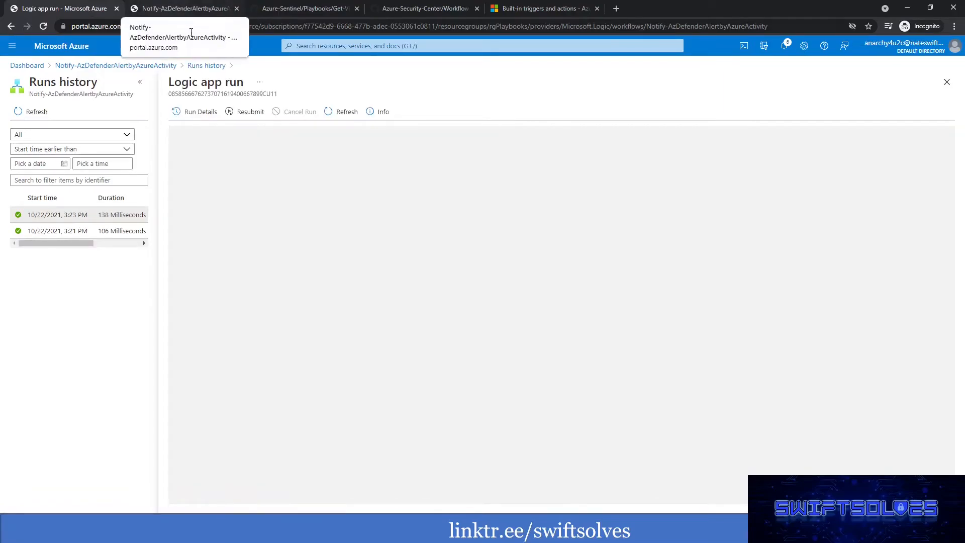
{"action": "left_click", "coordinate": [184, 13]}
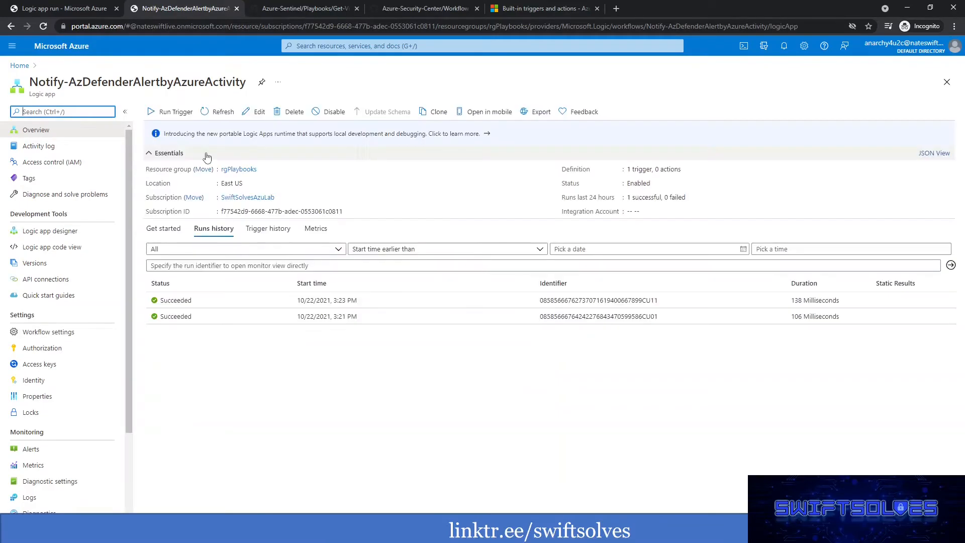
{"action": "left_click", "coordinate": [262, 111]}
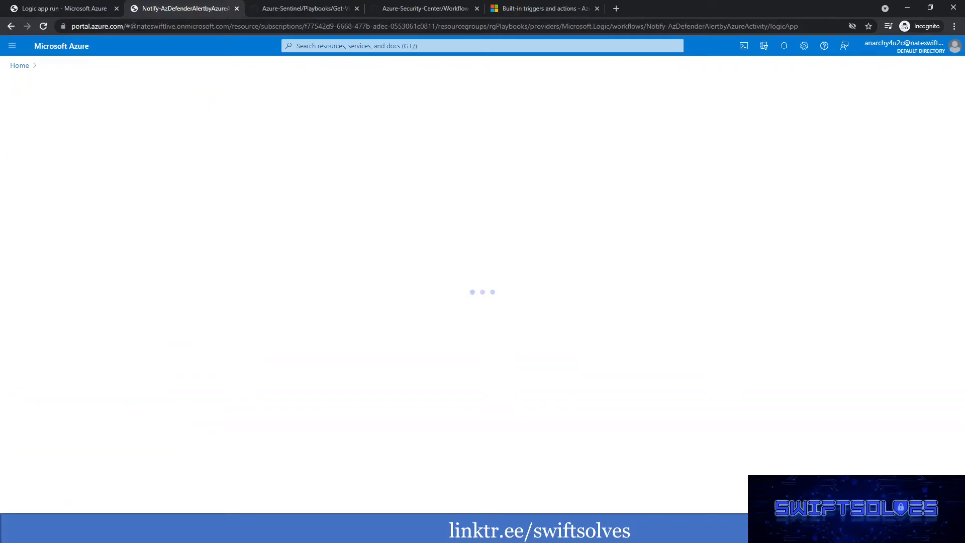
Step: Inspect the trigger outputs of the 3:23 PM and 3:21 PM runs and open the raw outputs of the 3:21 PM run
{"action": "left_click", "coordinate": [81, 13]}
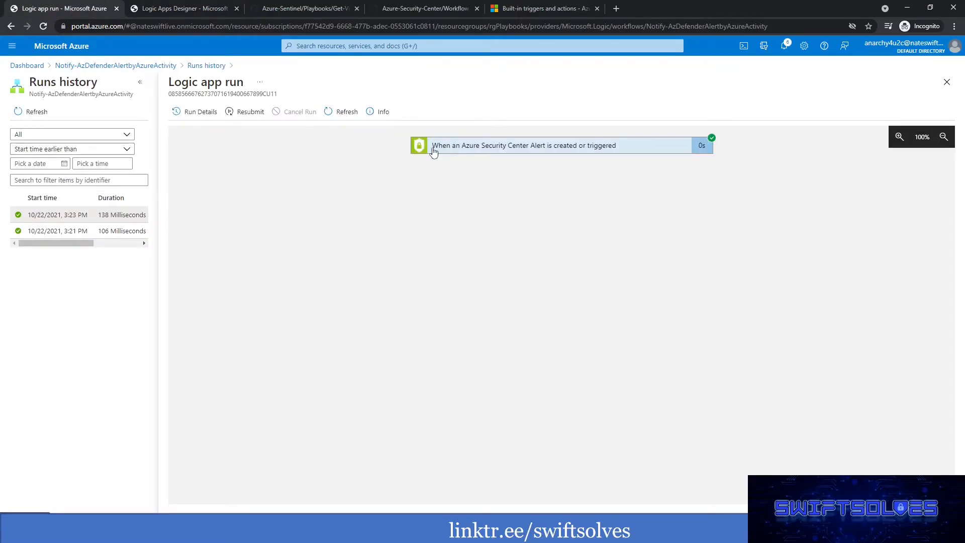
{"action": "left_click", "coordinate": [633, 151]}
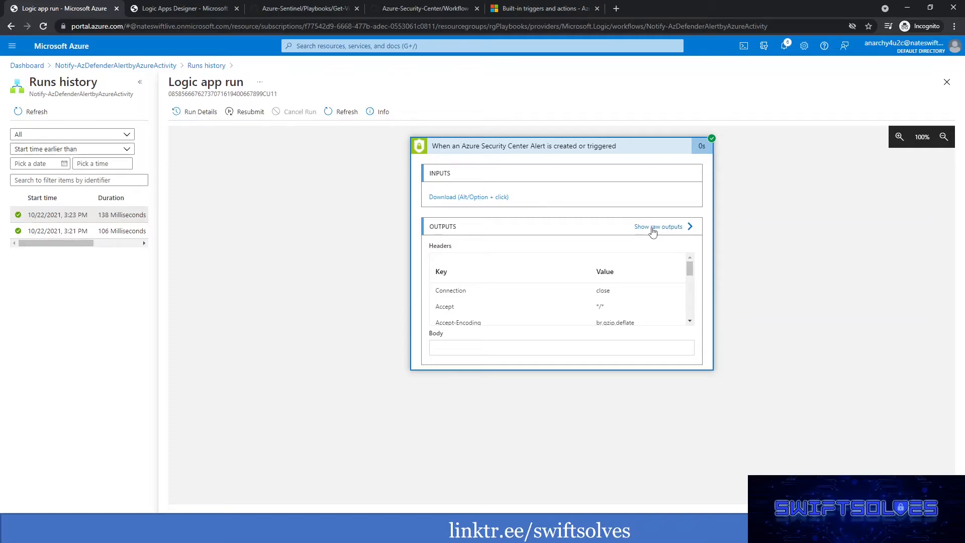
{"action": "left_click", "coordinate": [75, 235]}
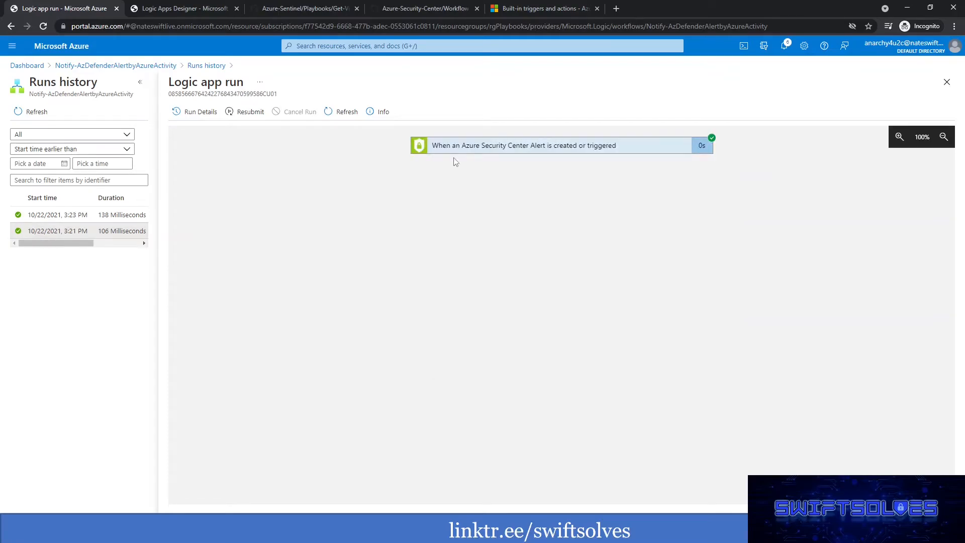
{"action": "left_click", "coordinate": [454, 147]}
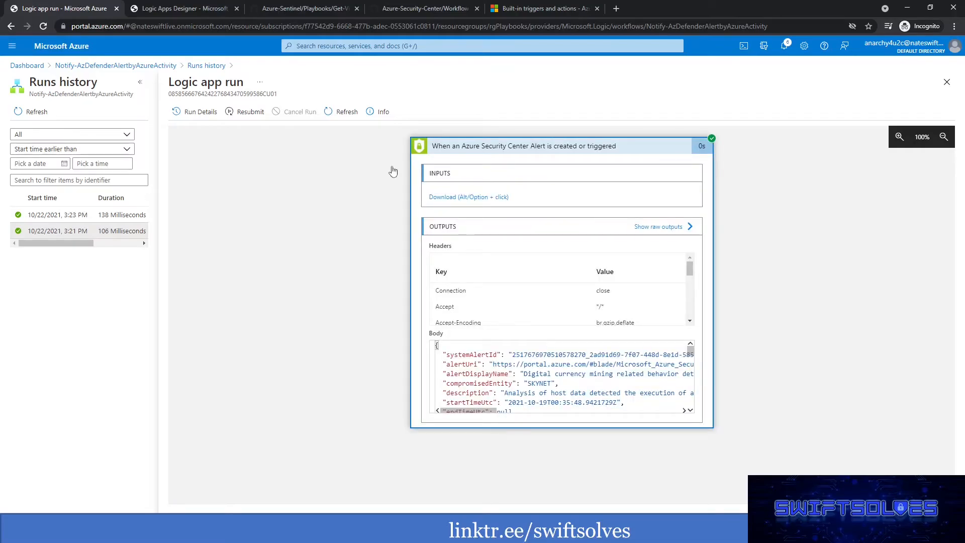
{"action": "left_click", "coordinate": [197, 10]}
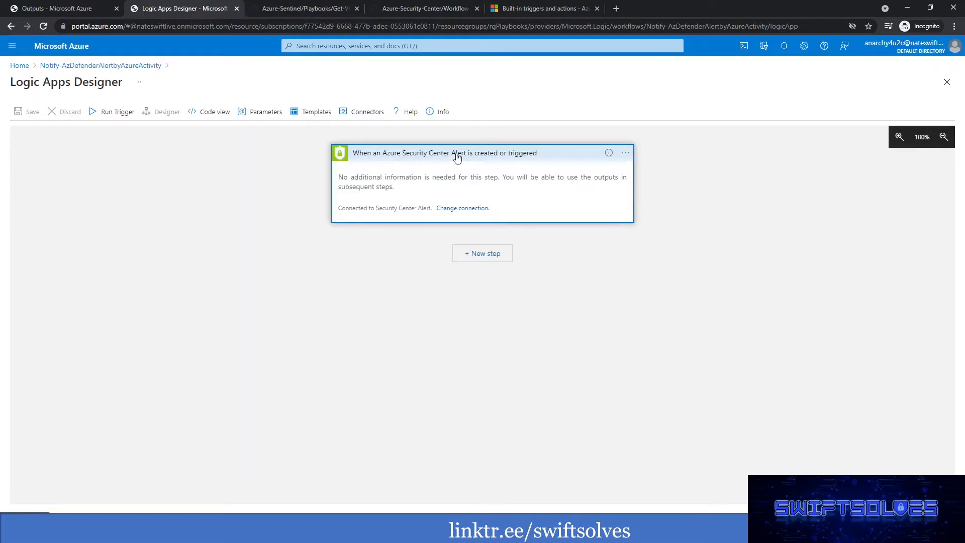
{"action": "left_click", "coordinate": [65, 9]}
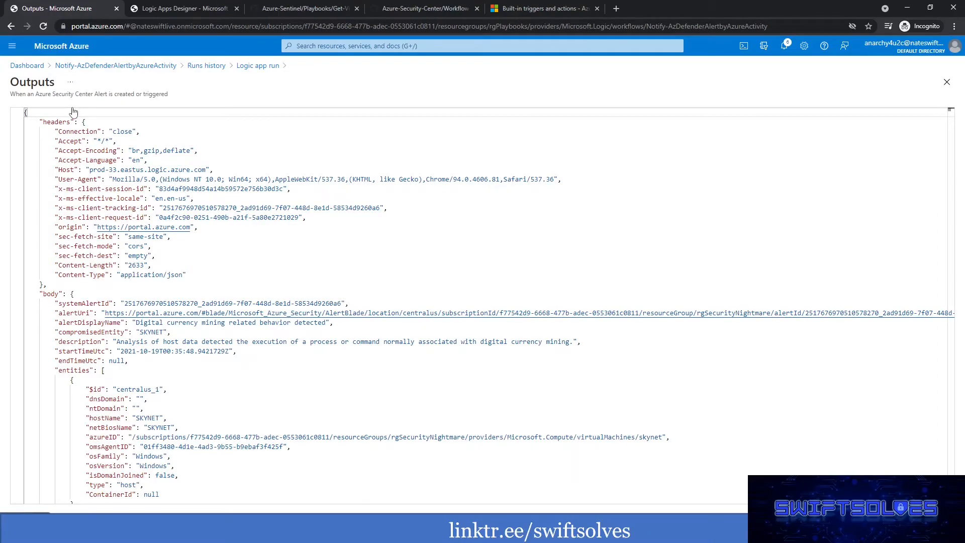
Step: Add an Initialize variable action after the trigger, named ResourceName with type String, and start its value with "split"
{"action": "key", "text": "ctrl+Tab"}
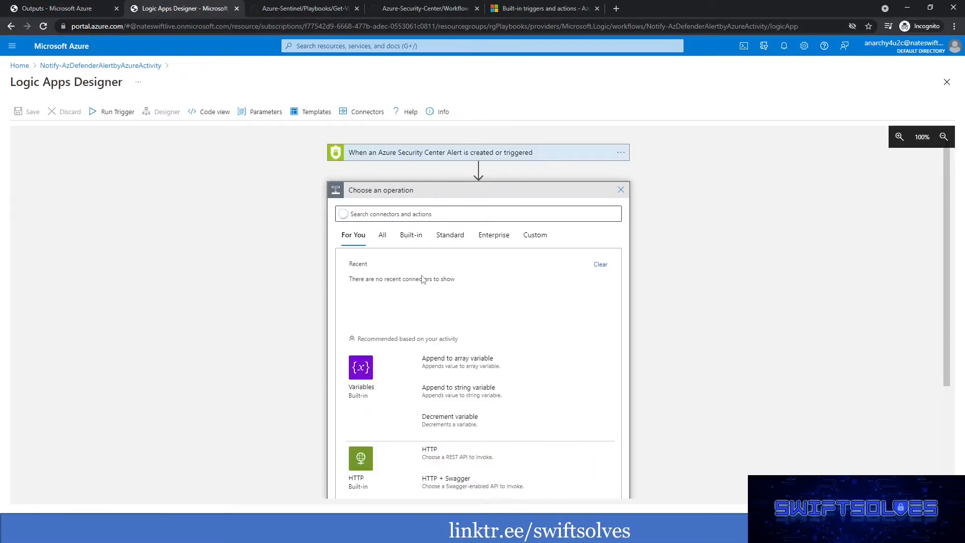
{"action": "left_click", "coordinate": [360, 367]}
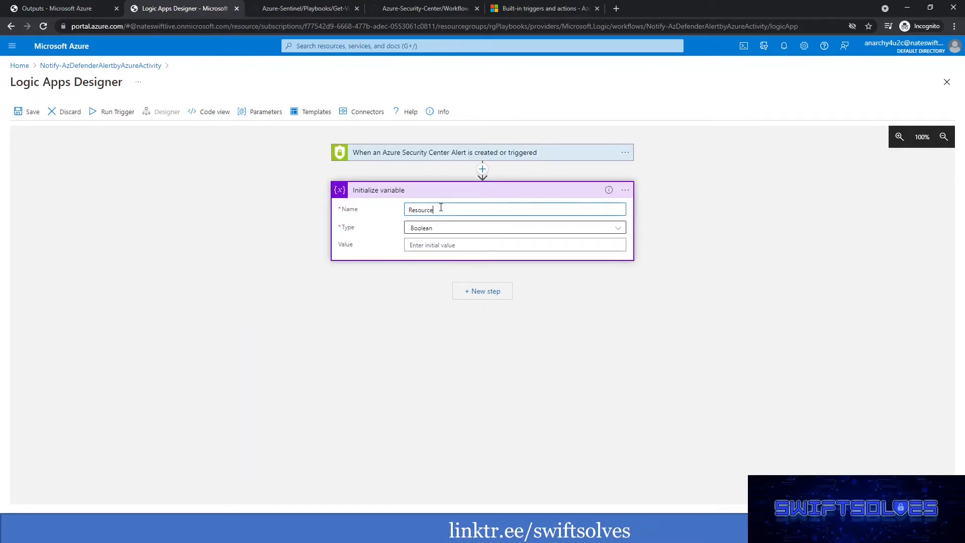
{"action": "type", "text": "Name"}
{"action": "left_click", "coordinate": [437, 227]}
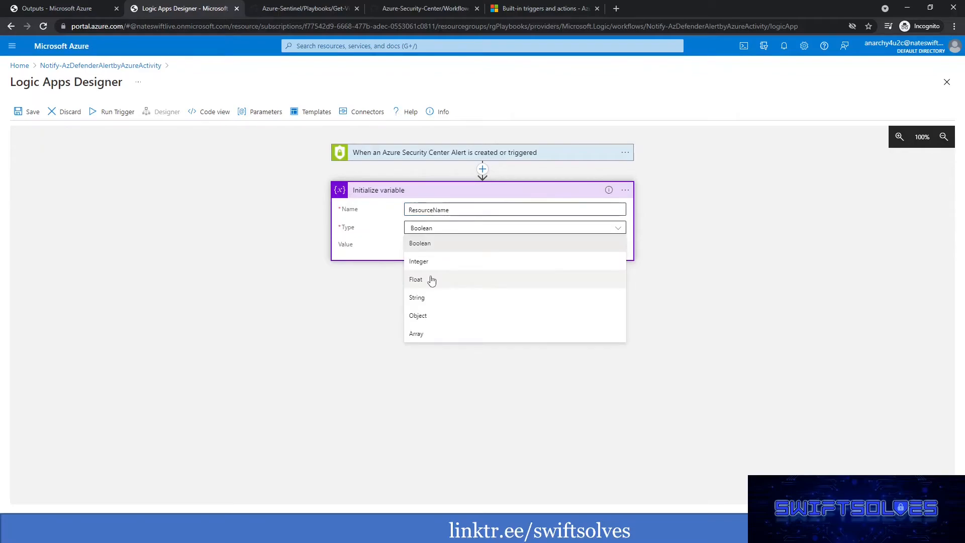
{"action": "left_click", "coordinate": [417, 298]}
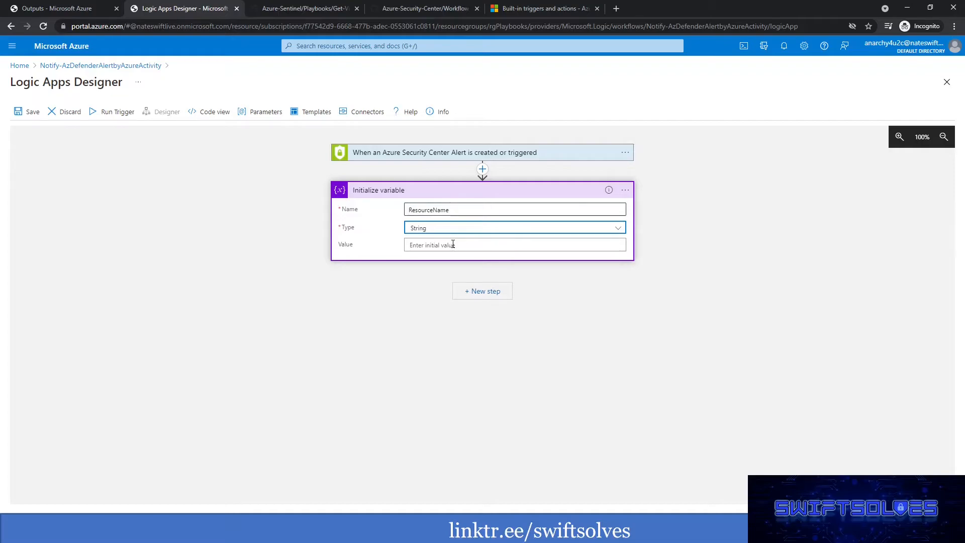
{"action": "left_click", "coordinate": [453, 245]}
{"action": "type", "text": "split"}
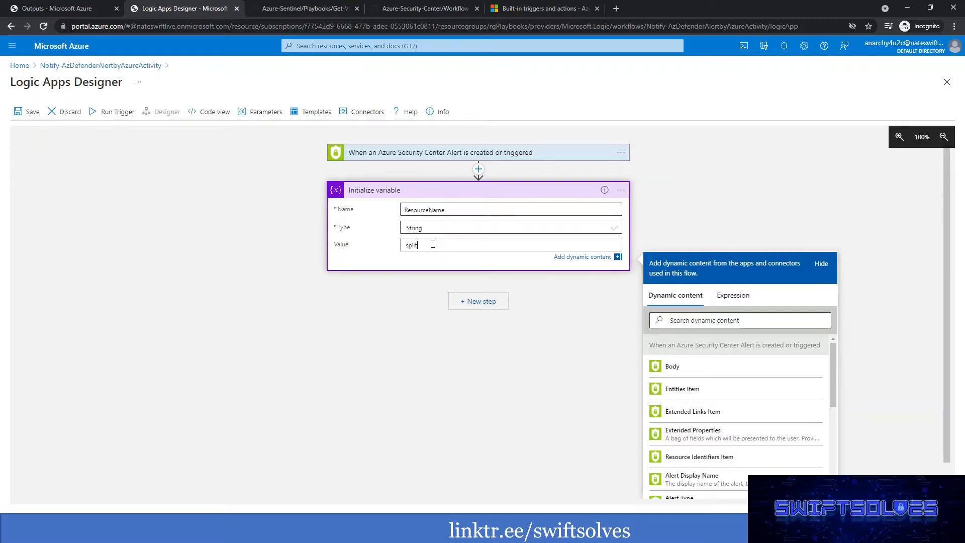
Step: Examine the body of the run's raw trigger outputs and highlight the entities key
{"action": "key", "text": "ctrl+shift+Tab"}
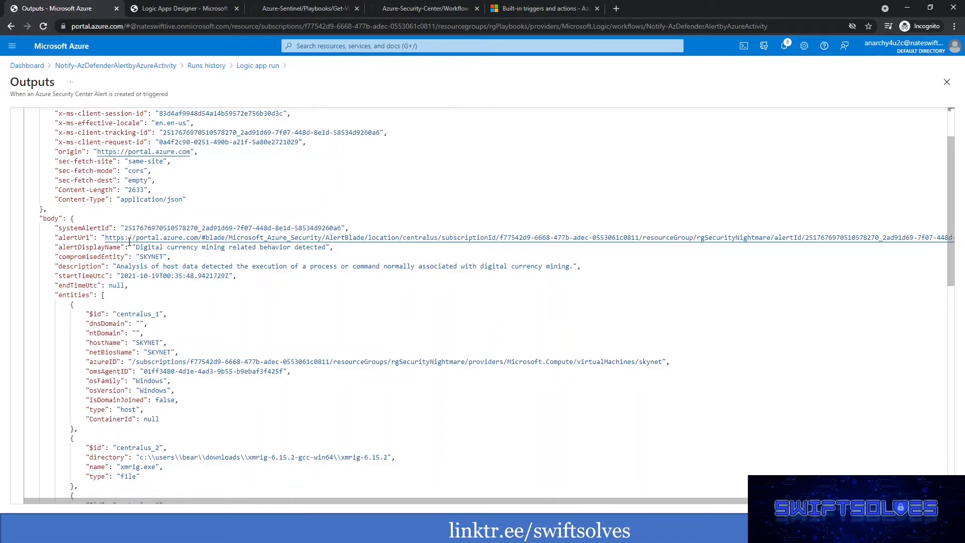
{"action": "scroll", "coordinate": [129, 242], "scroll_direction": "down", "scroll_amount": 3}
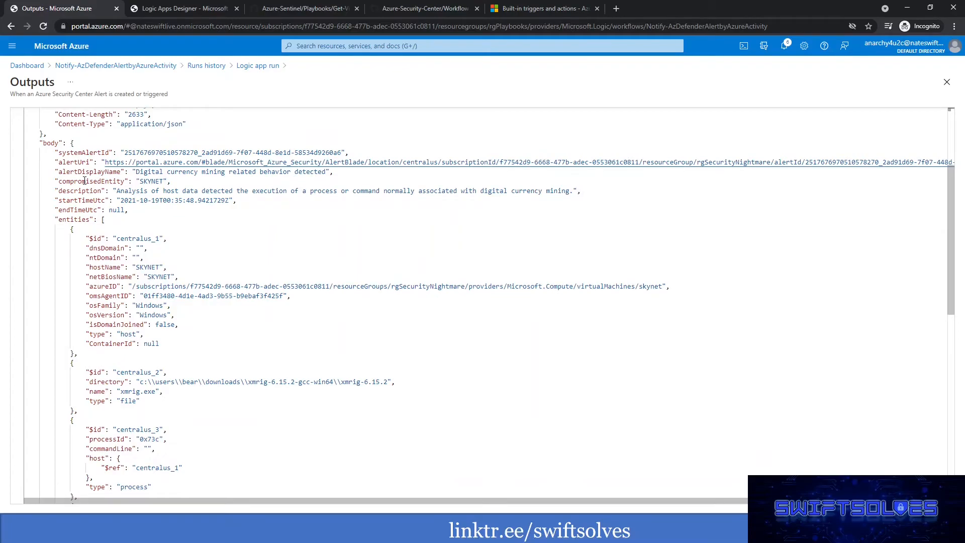
{"action": "scroll", "coordinate": [151, 191], "scroll_direction": "down", "scroll_amount": 3}
{"action": "scroll", "coordinate": [151, 186], "scroll_direction": "down", "scroll_amount": 1}
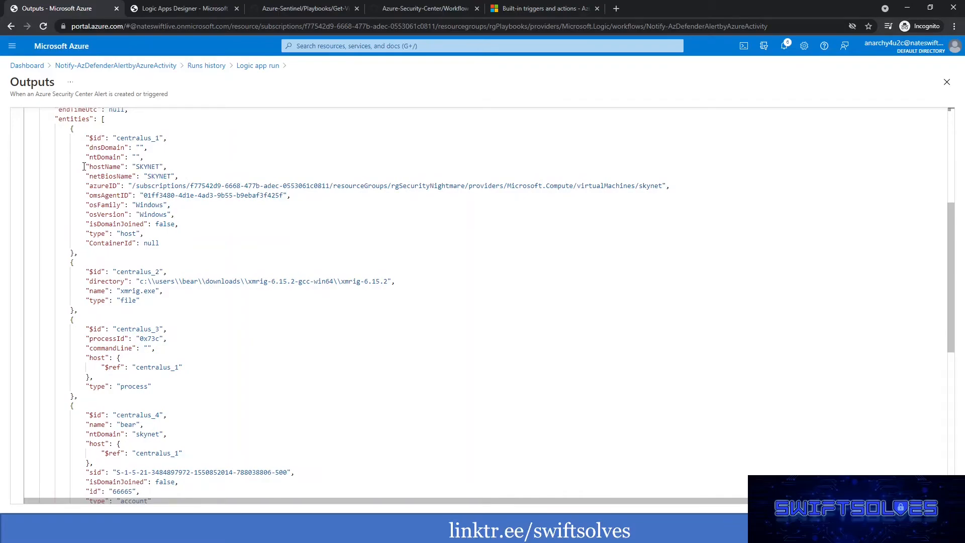
{"action": "scroll", "coordinate": [84, 167], "scroll_direction": "up", "scroll_amount": 1}
{"action": "double_click", "coordinate": [74, 144]}
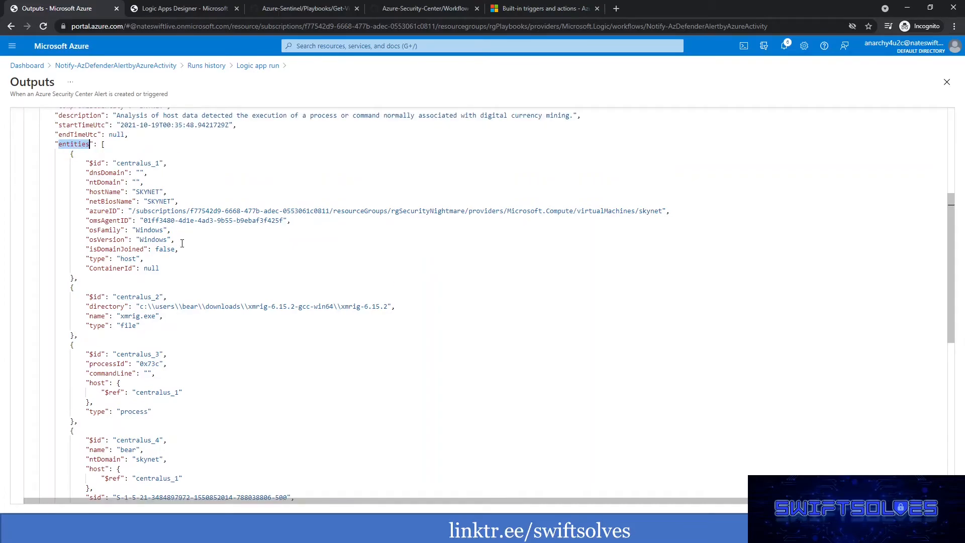
Step: Highlight the first entity's azureID value in the raw outputs, followed by the resource name that ends it
{"action": "left_click", "coordinate": [159, 277]}
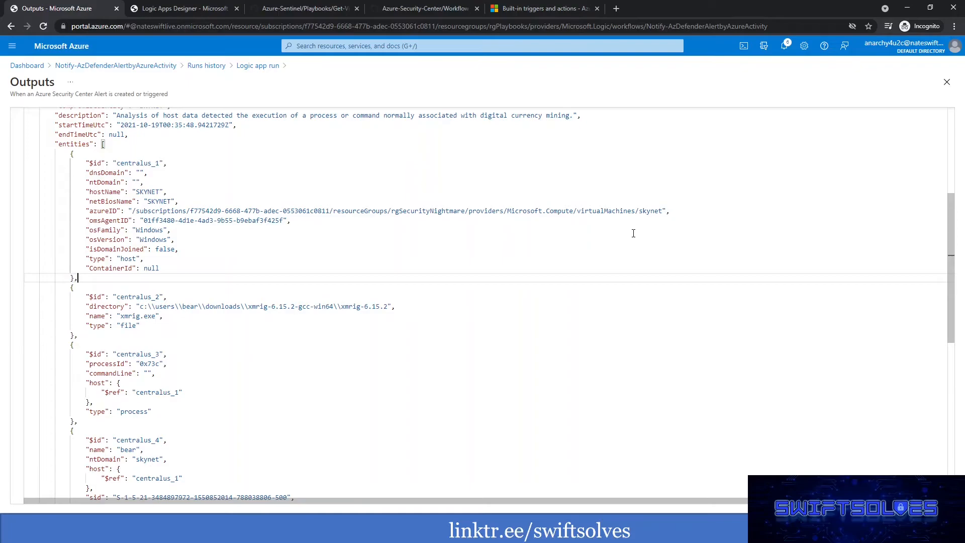
{"action": "left_click_drag", "start_coordinate": [128, 210], "coordinate": [441, 205]}
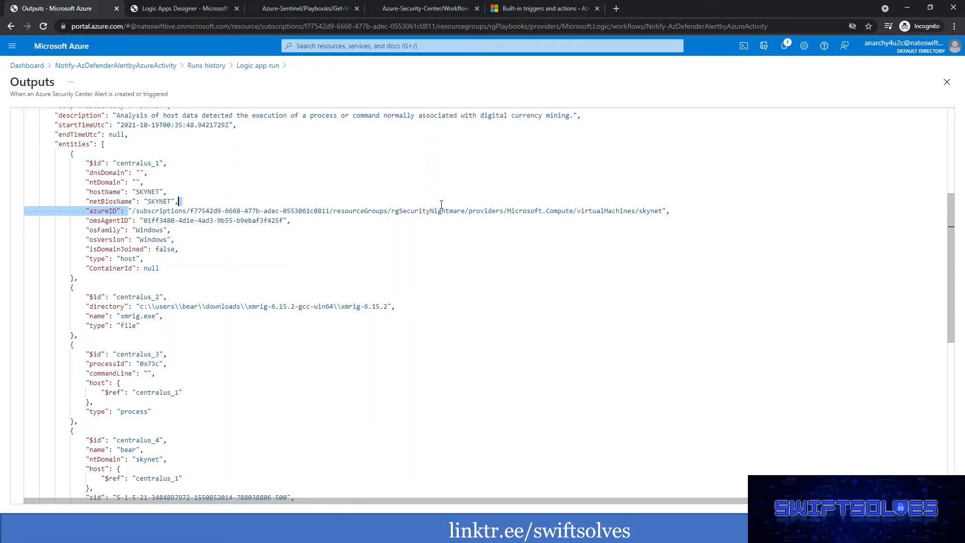
{"action": "left_click_drag", "start_coordinate": [442, 205], "coordinate": [667, 210]}
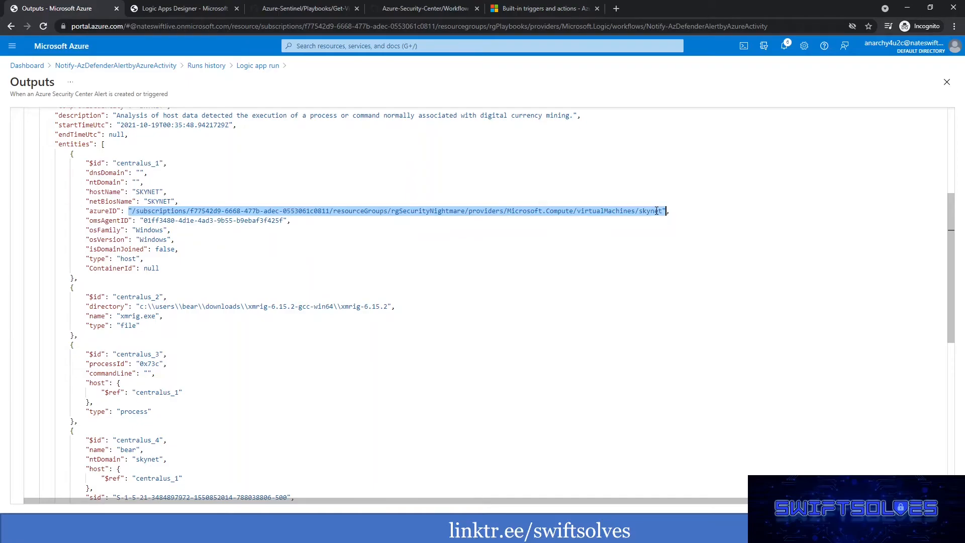
{"action": "double_click", "coordinate": [653, 211]}
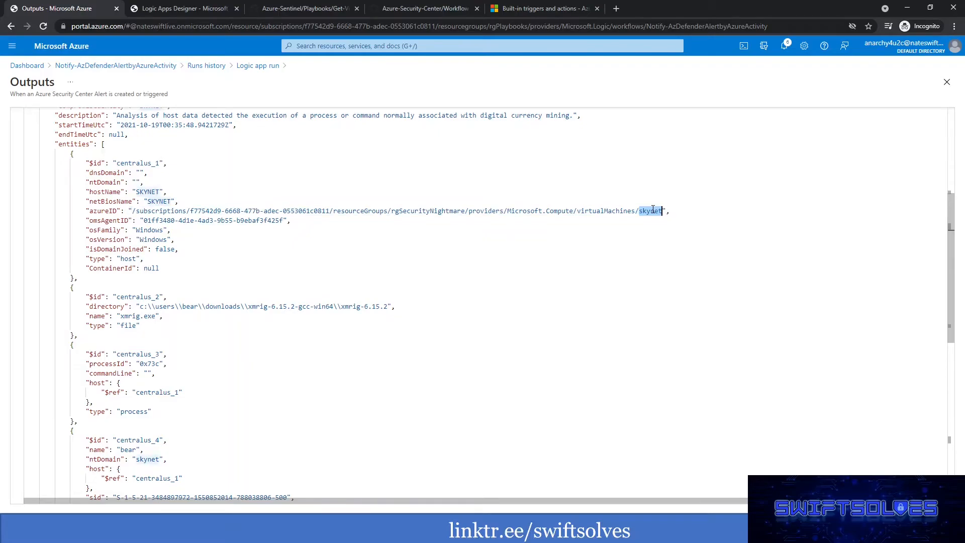
Step: Search the raw outputs for "skynet" and examine where the resource name occurs in the entities and extendedProperties
{"action": "scroll", "coordinate": [531, 246], "scroll_direction": "down", "scroll_amount": 3}
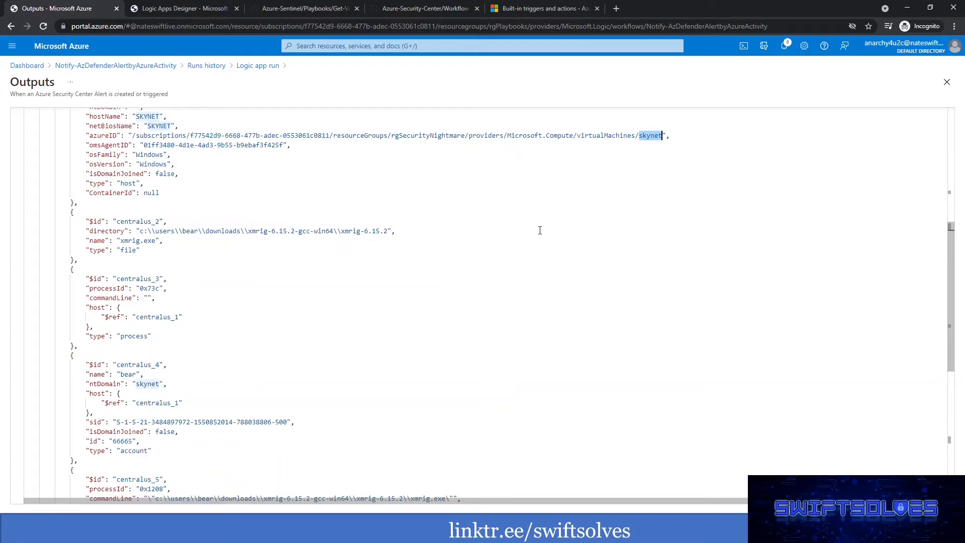
{"action": "key", "text": "ctrl+f"}
{"action": "key", "text": "Return"}
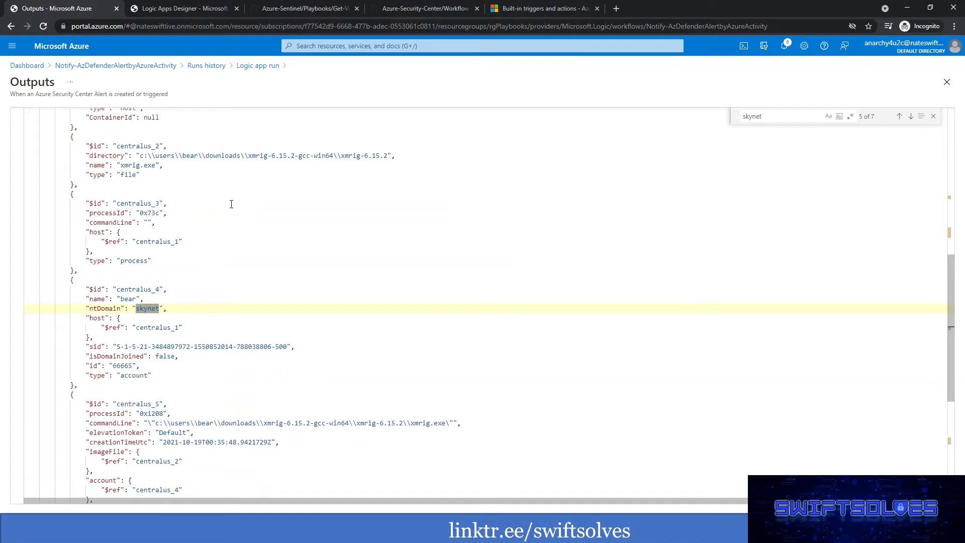
{"action": "scroll", "coordinate": [223, 224], "scroll_direction": "down", "scroll_amount": 4}
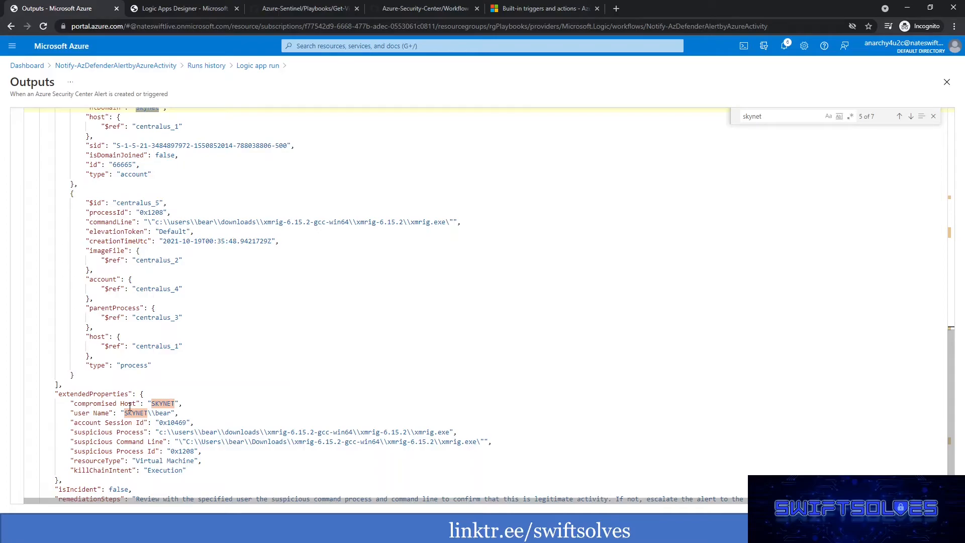
{"action": "scroll", "coordinate": [135, 382], "scroll_direction": "up", "scroll_amount": 3}
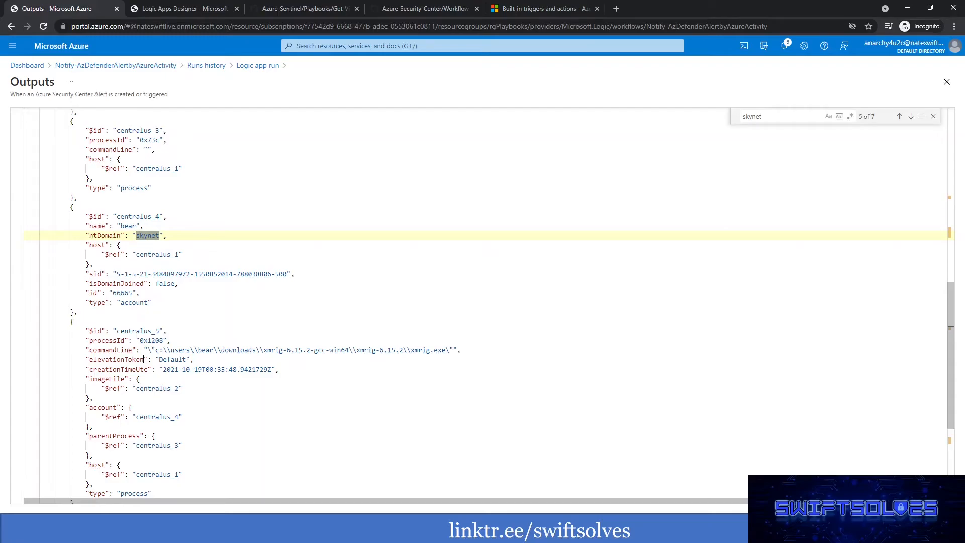
{"action": "scroll", "coordinate": [143, 359], "scroll_direction": "up", "scroll_amount": 6}
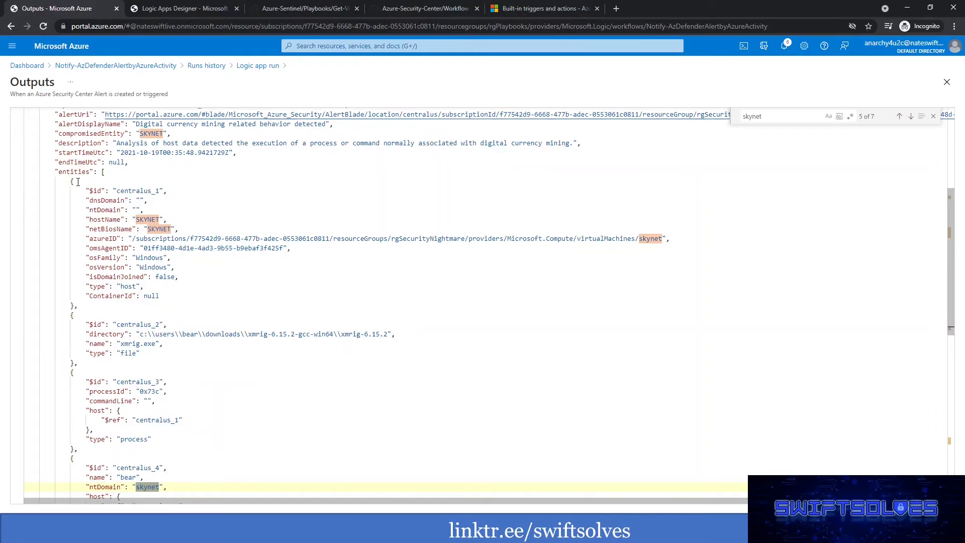
{"action": "double_click", "coordinate": [640, 238]}
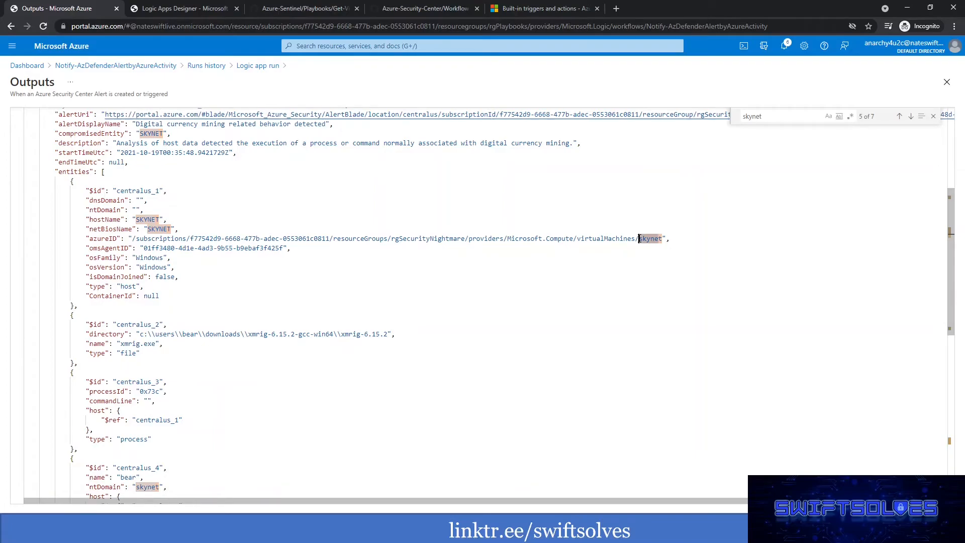
Step: Search the web for and open the tech community article "Working with Logic App Parameters While Building Azure Security Center Automations", closing the search results
{"action": "left_click", "coordinate": [203, 11]}
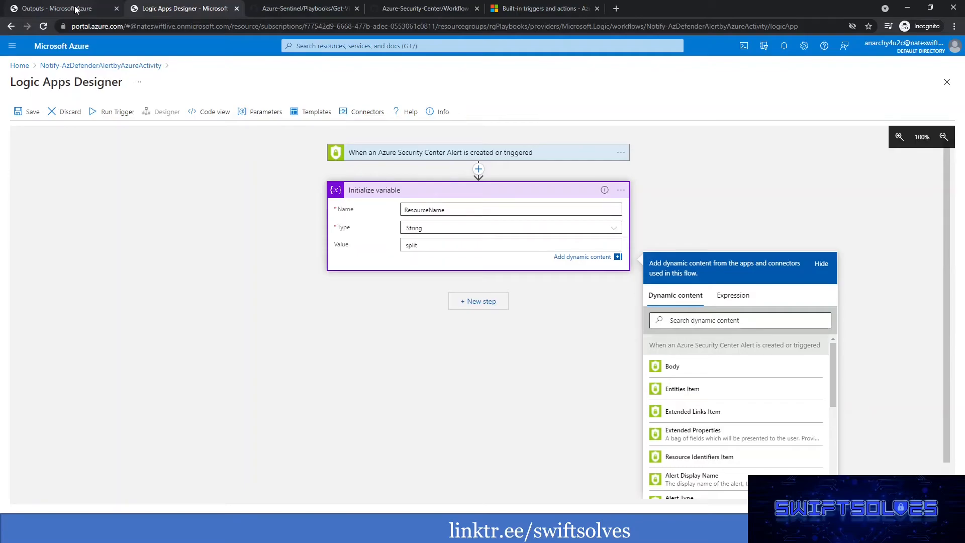
{"action": "left_click", "coordinate": [616, 9]}
{"action": "type", "text": "george wil"}
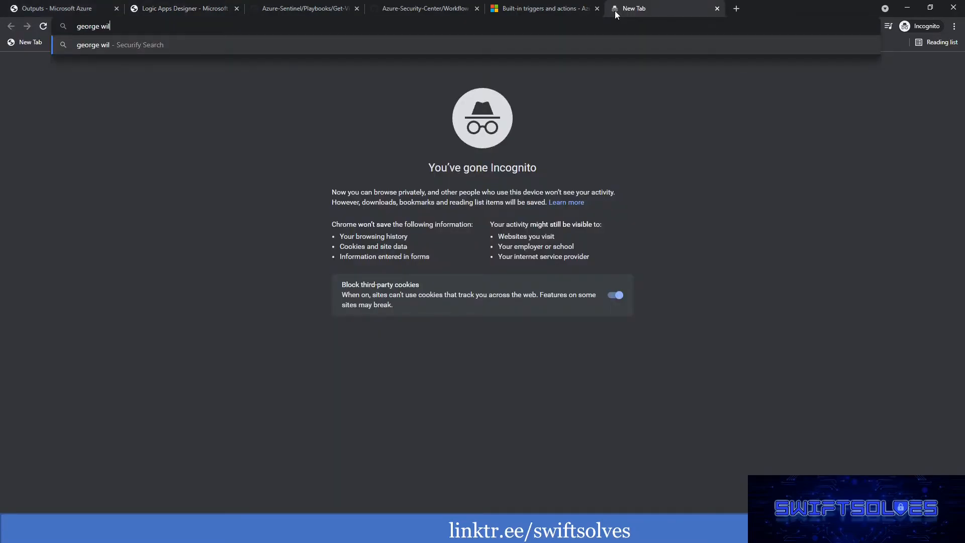
{"action": "type", "text": "burn azure "}
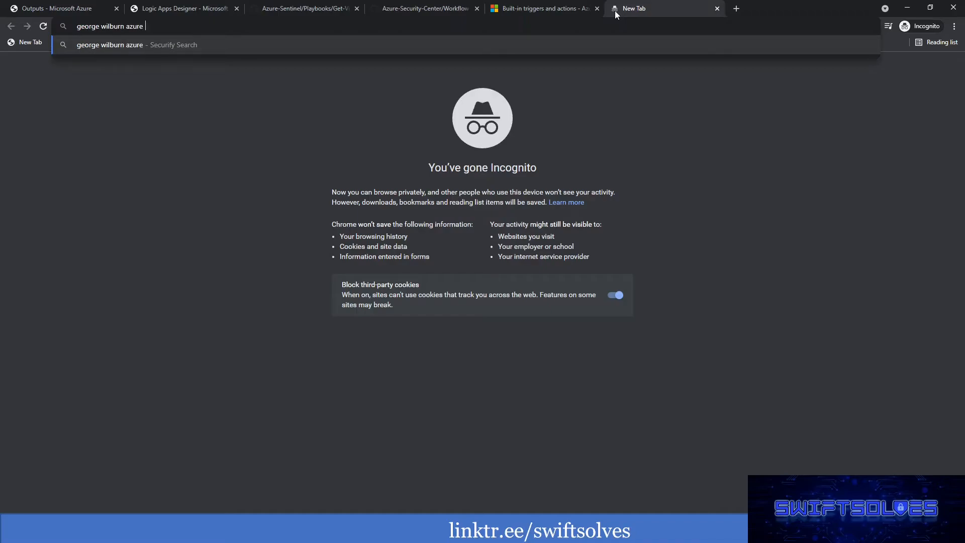
{"action": "type", "text": "secureity center"}
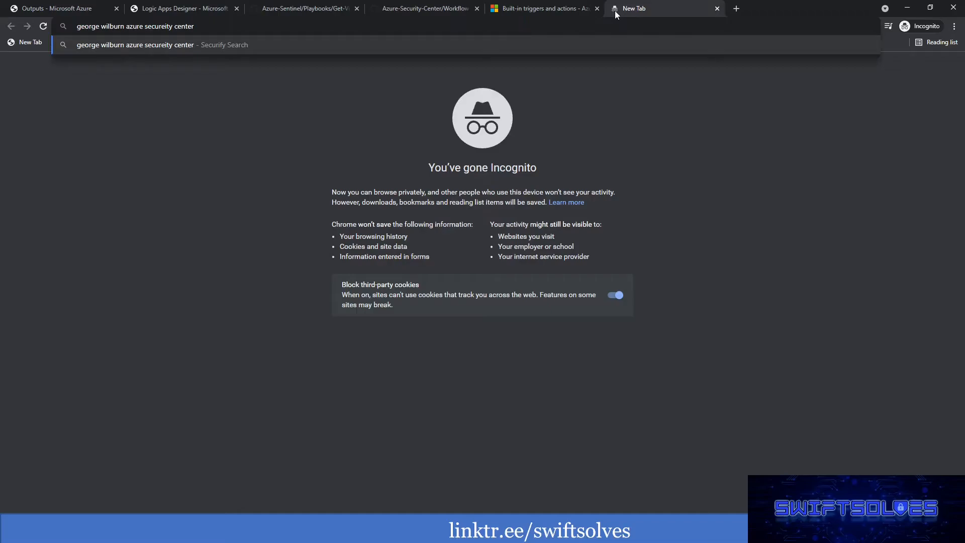
{"action": "type", "text": "tech community logic app"}
{"action": "key", "text": "Return"}
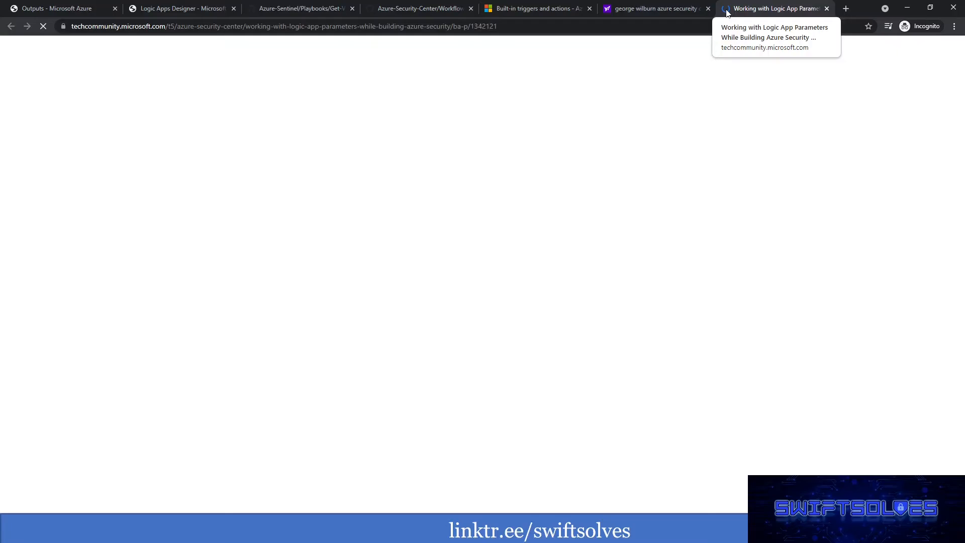
{"action": "left_click", "coordinate": [708, 8]}
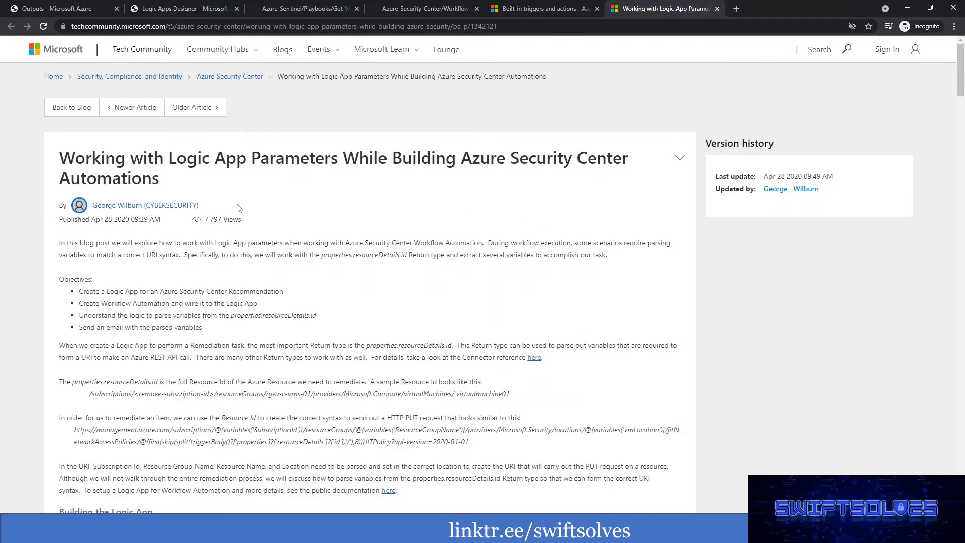
Step: Examine the article's first, skip and split expressions for parsing the resource name and resource group from a resource ID
{"action": "scroll", "coordinate": [341, 230], "scroll_direction": "down", "scroll_amount": 5}
{"action": "scroll", "coordinate": [342, 230], "scroll_direction": "down", "scroll_amount": 5}
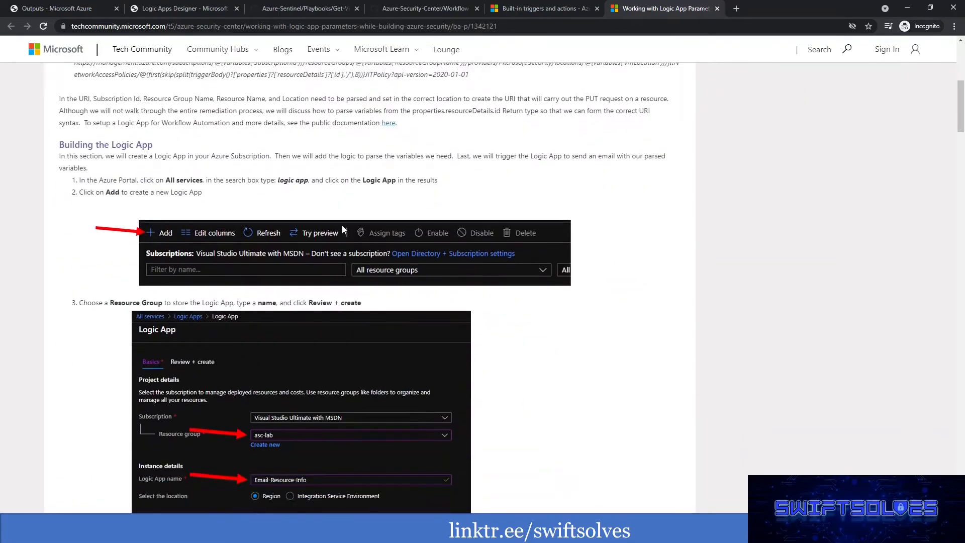
{"action": "scroll", "coordinate": [343, 223], "scroll_direction": "down", "scroll_amount": 13}
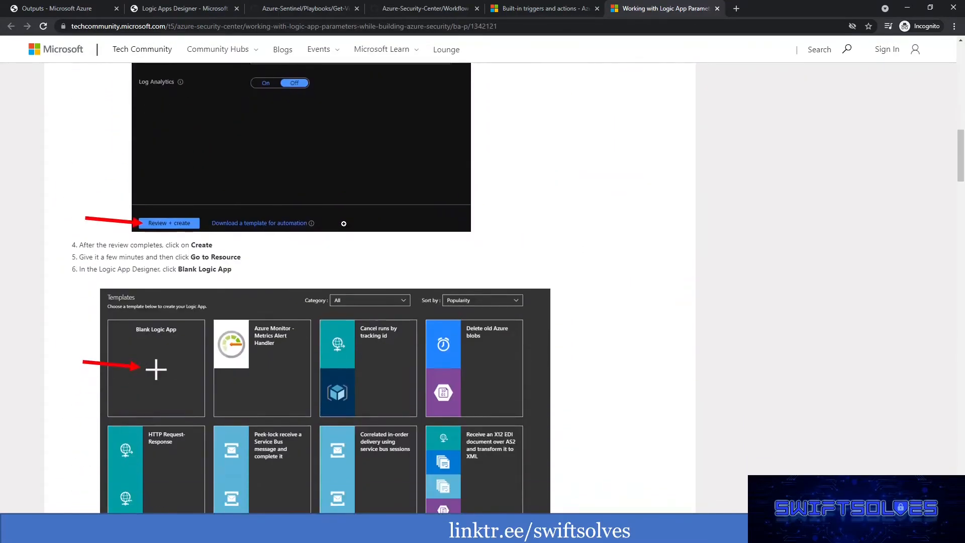
{"action": "scroll", "coordinate": [346, 223], "scroll_direction": "down", "scroll_amount": 11}
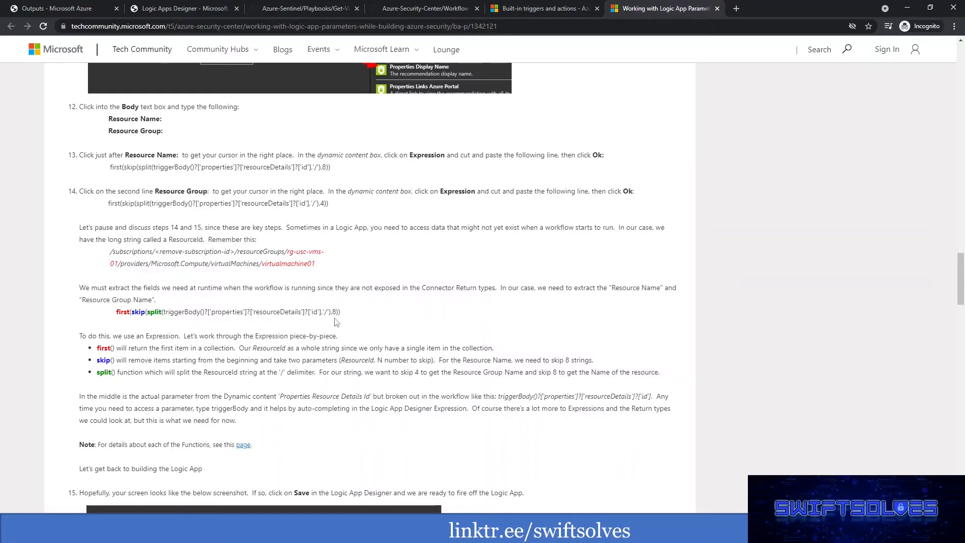
{"action": "scroll", "coordinate": [336, 322], "scroll_direction": "up", "scroll_amount": 2}
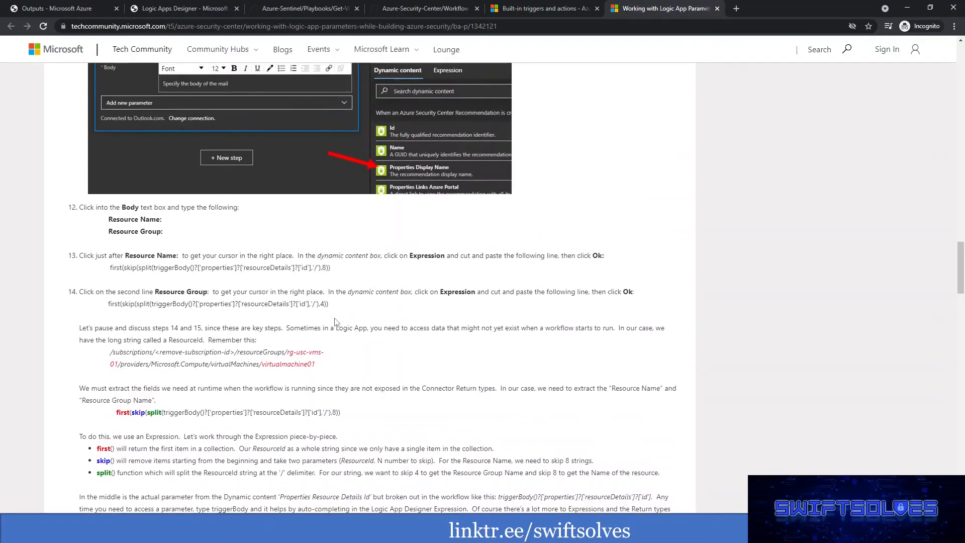
{"action": "scroll", "coordinate": [337, 322], "scroll_direction": "up", "scroll_amount": 6}
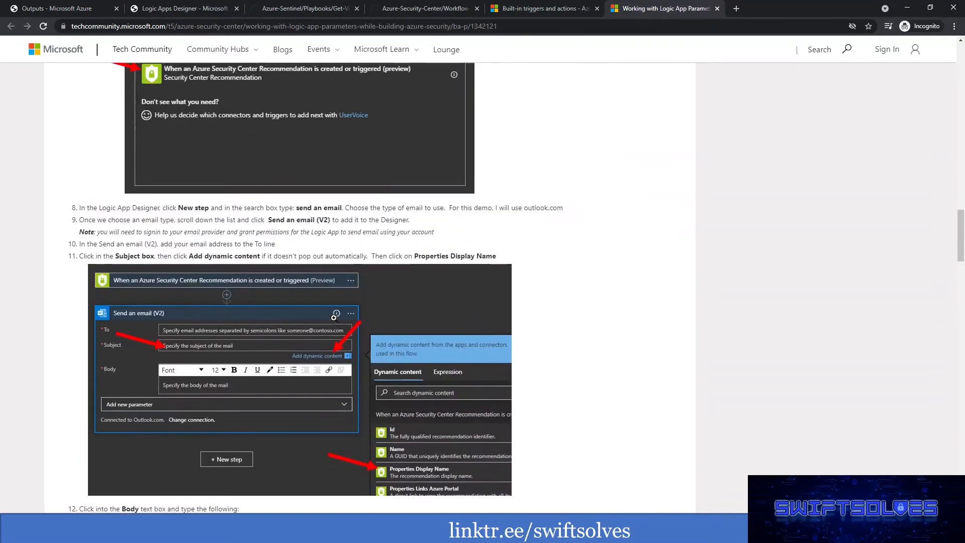
{"action": "scroll", "coordinate": [333, 317], "scroll_direction": "up", "scroll_amount": 11}
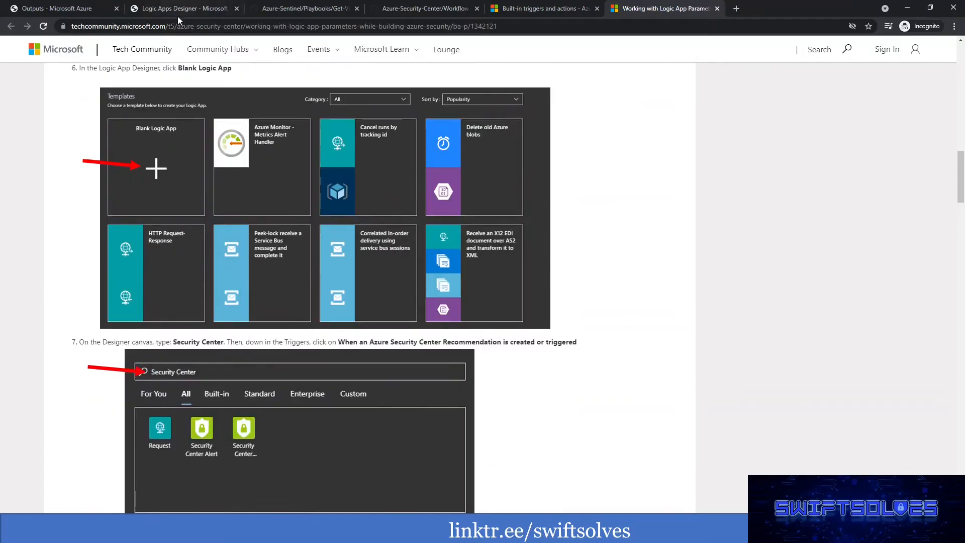
{"action": "scroll", "coordinate": [415, 230], "scroll_direction": "up", "scroll_amount": 10}
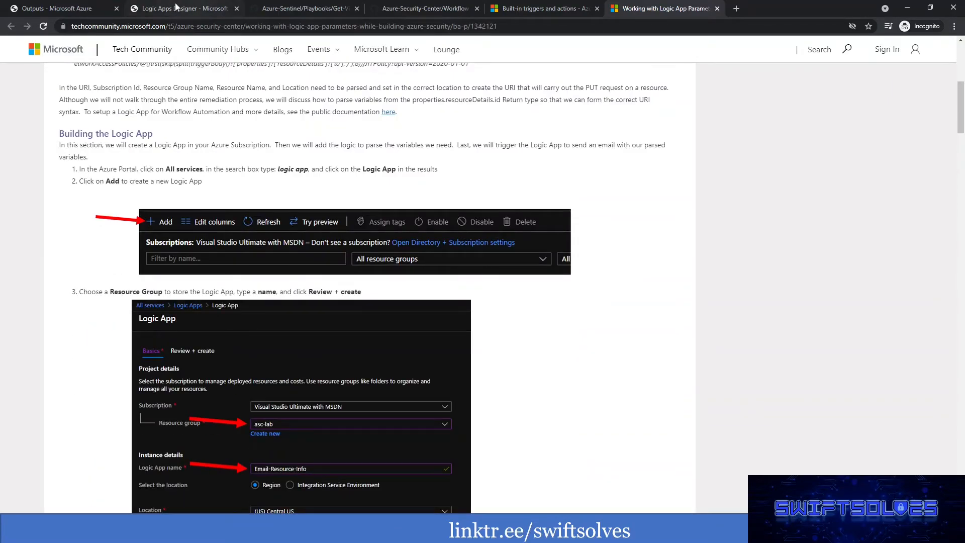
Step: Start inserting a new action between the Security Center alert trigger and the Initialize variable action in the designer
{"action": "left_click", "coordinate": [150, 9]}
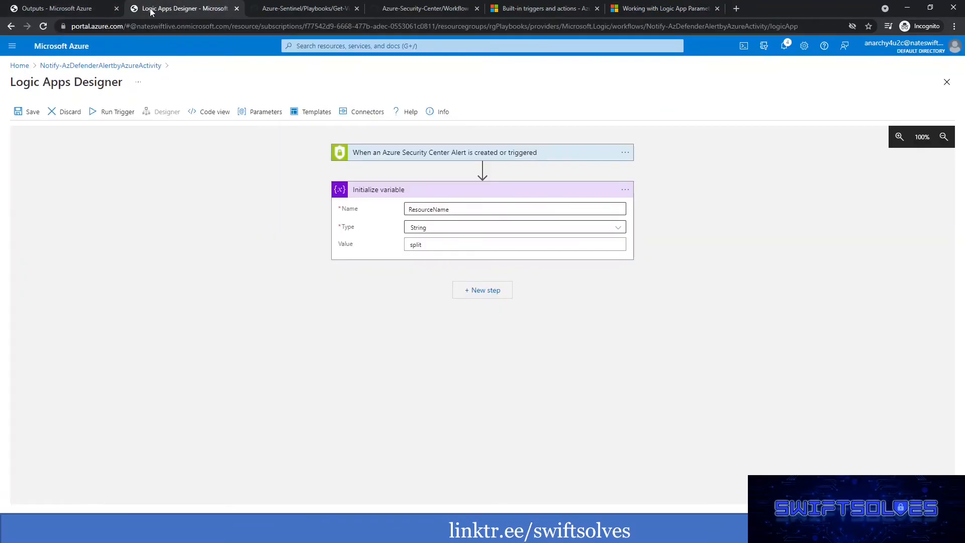
{"action": "left_click", "coordinate": [485, 173]}
{"action": "left_click", "coordinate": [484, 183]}
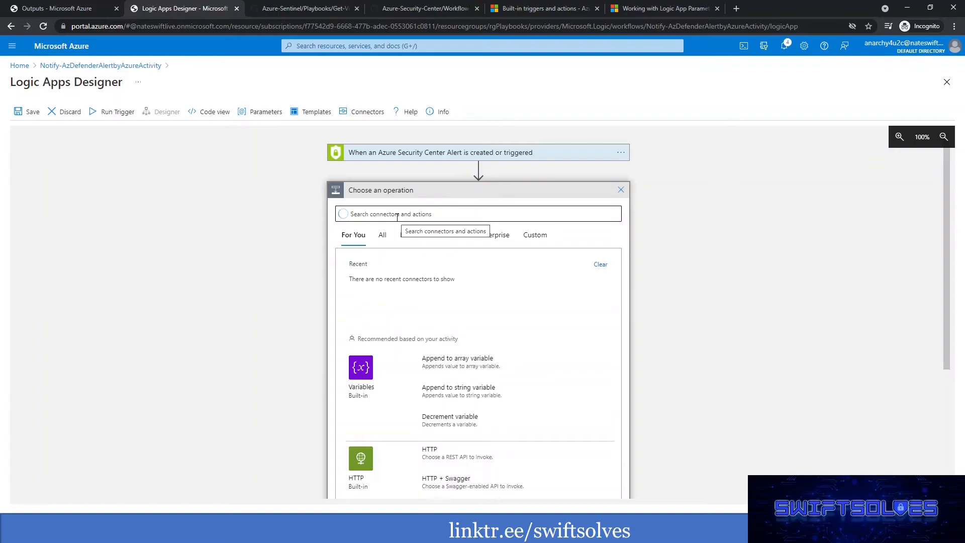
Step: Return to the run's raw outputs and mark the virtual machine name at the end of the azureID path
{"action": "left_click", "coordinate": [75, 9]}
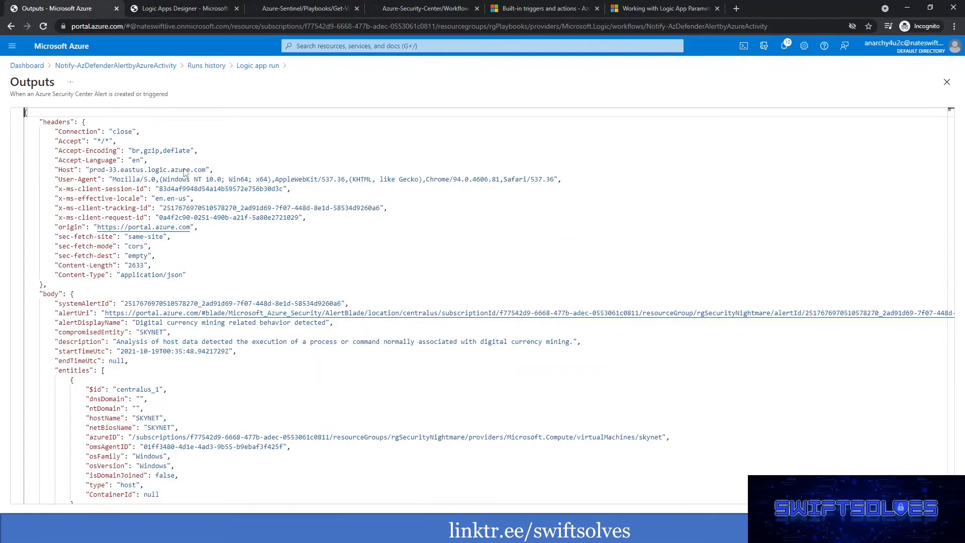
{"action": "scroll", "coordinate": [158, 365], "scroll_direction": "down", "scroll_amount": 1}
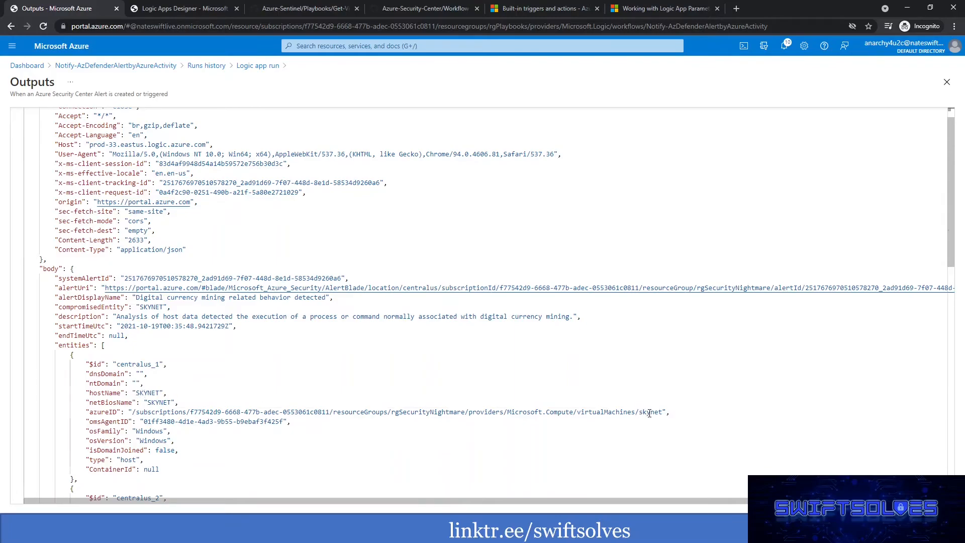
{"action": "left_click_drag", "start_coordinate": [640, 412], "coordinate": [662, 413]}
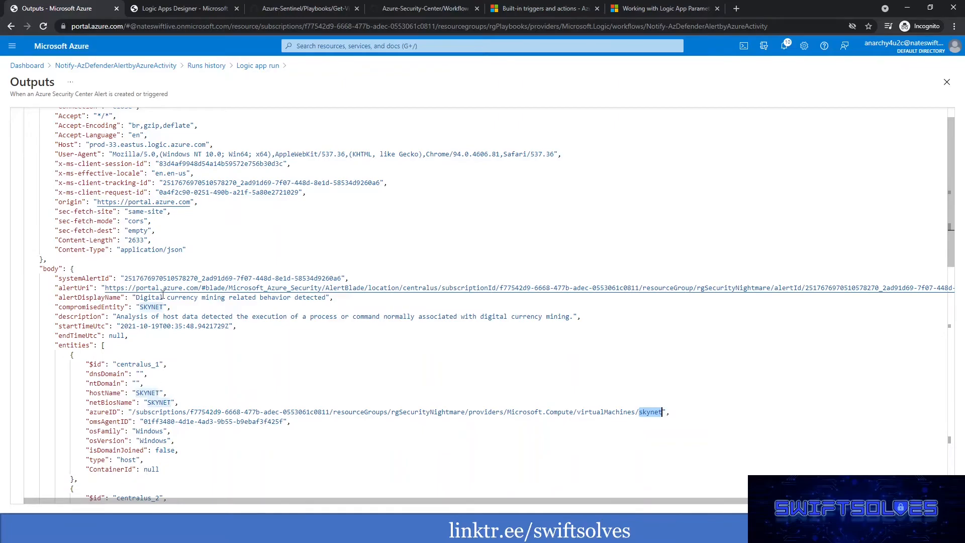
Step: Return to the designer and search the operations for the new action with "data"
{"action": "left_click", "coordinate": [662, 10]}
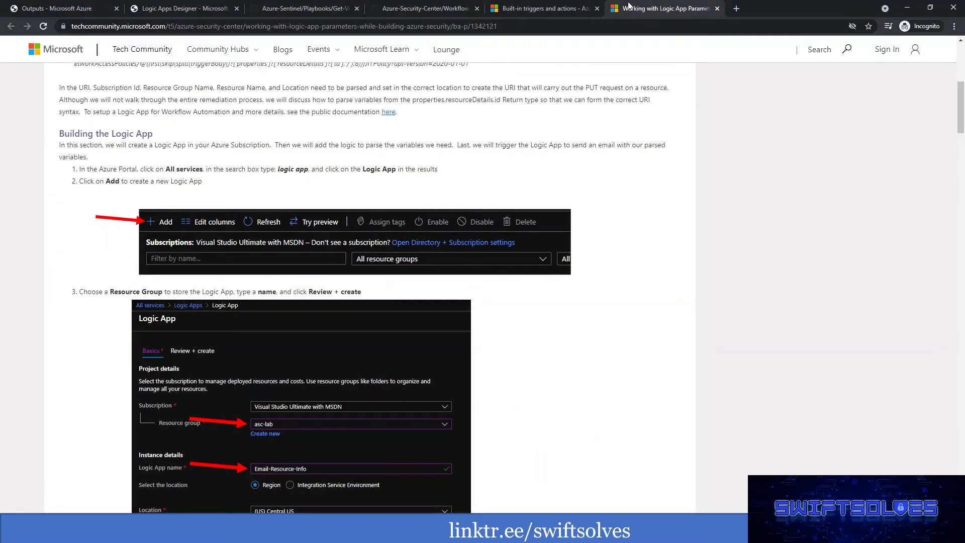
{"action": "left_click", "coordinate": [76, 8]}
{"action": "left_click", "coordinate": [171, 10]}
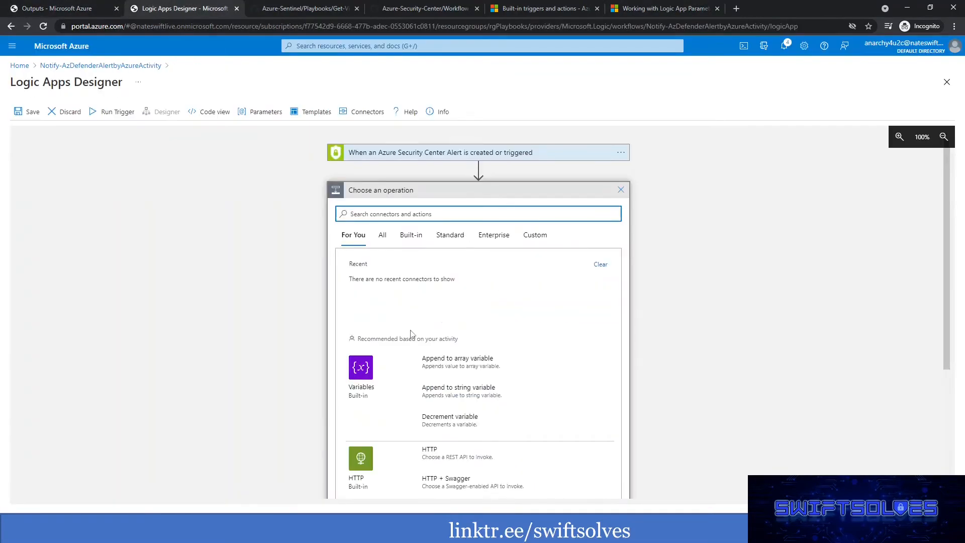
{"action": "type", "text": "data"}
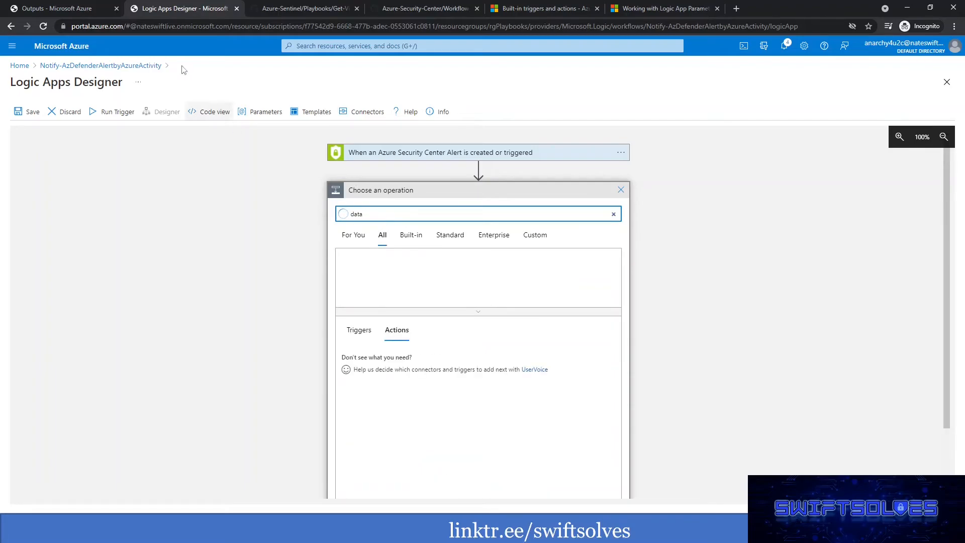
Step: Examine the entities array in the run's raw outputs, from its opening bracket through its first items
{"action": "left_click", "coordinate": [70, 9]}
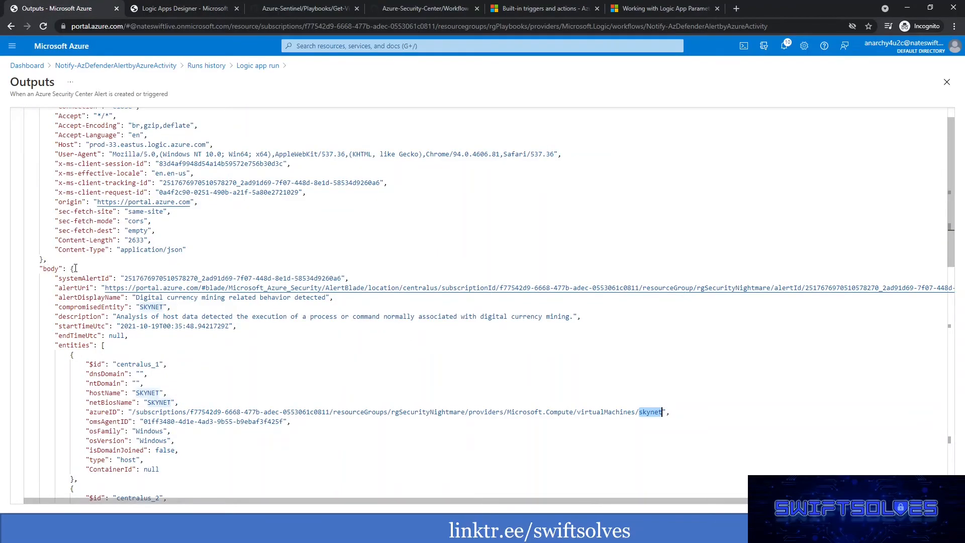
{"action": "double_click", "coordinate": [68, 347]}
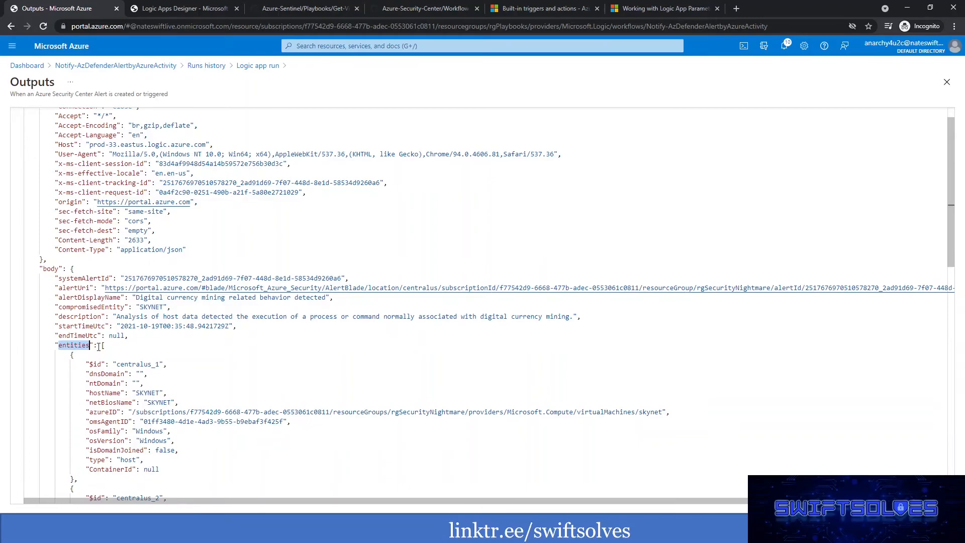
{"action": "left_click", "coordinate": [102, 346]}
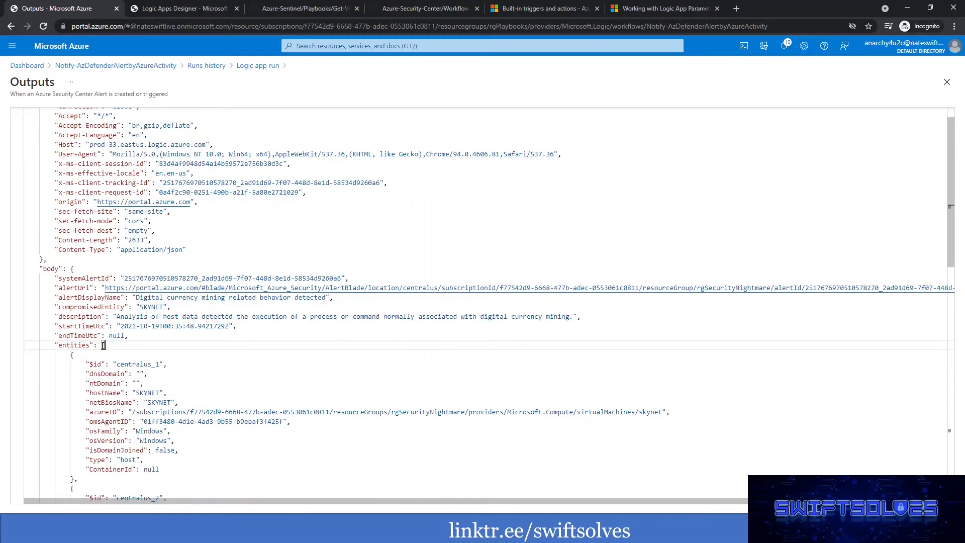
{"action": "scroll", "coordinate": [103, 346], "scroll_direction": "down", "scroll_amount": 3}
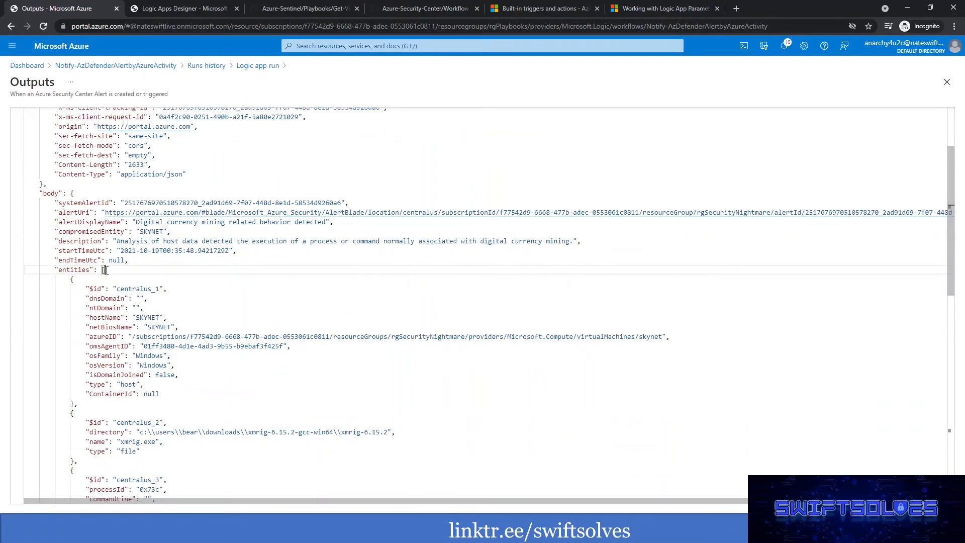
Step: Examine the rest of the entities array in the run's raw outputs, down to its closing bracket and back
{"action": "scroll", "coordinate": [106, 274], "scroll_direction": "down", "scroll_amount": 2}
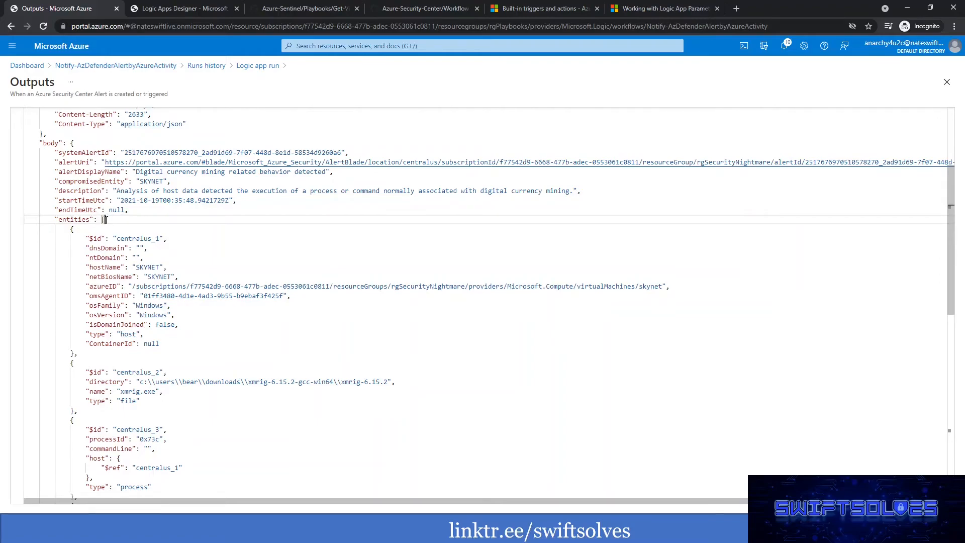
{"action": "scroll", "coordinate": [104, 220], "scroll_direction": "down", "scroll_amount": 18}
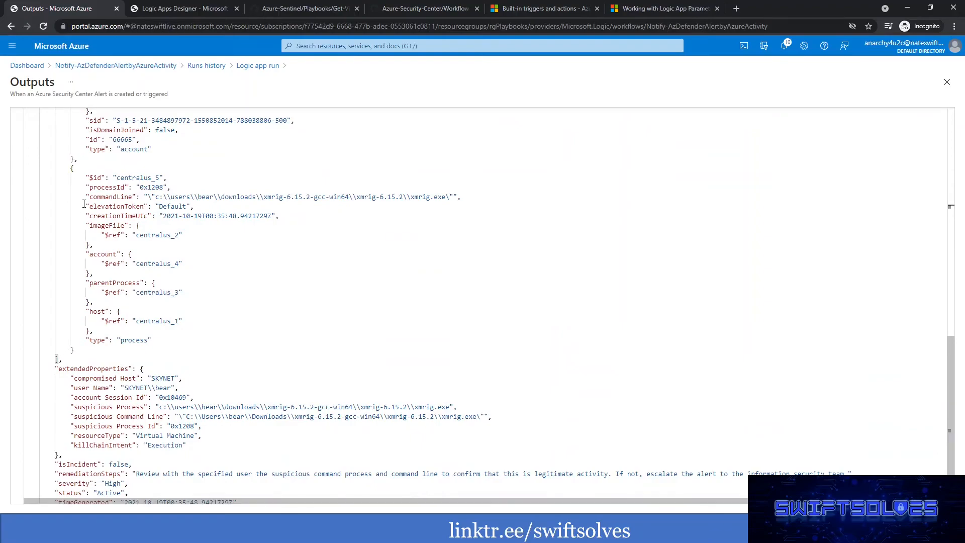
{"action": "scroll", "coordinate": [84, 203], "scroll_direction": "up", "scroll_amount": 11}
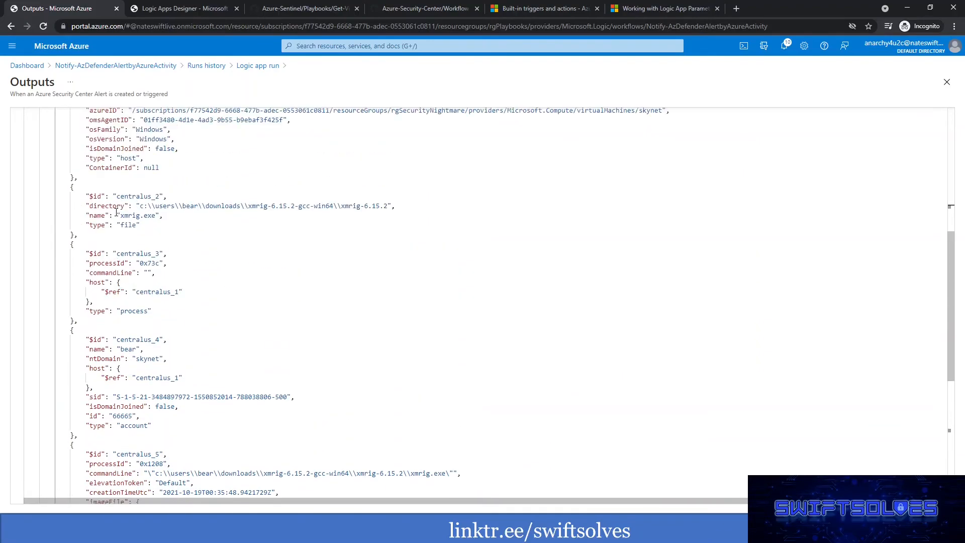
{"action": "scroll", "coordinate": [117, 211], "scroll_direction": "up", "scroll_amount": 10}
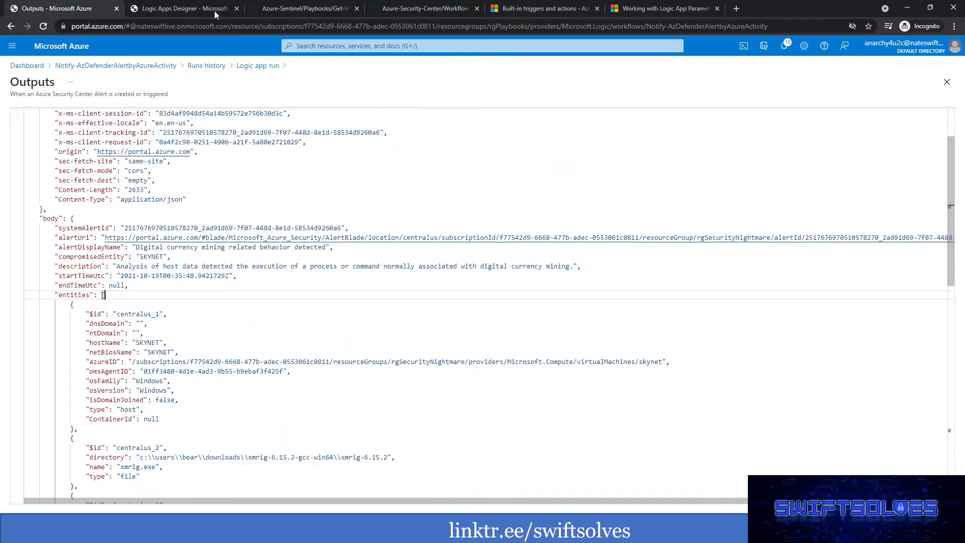
Step: Return to the designer and add a Filter array action from Data Operations, searching the operations for "filter array"
{"action": "left_click", "coordinate": [181, 9]}
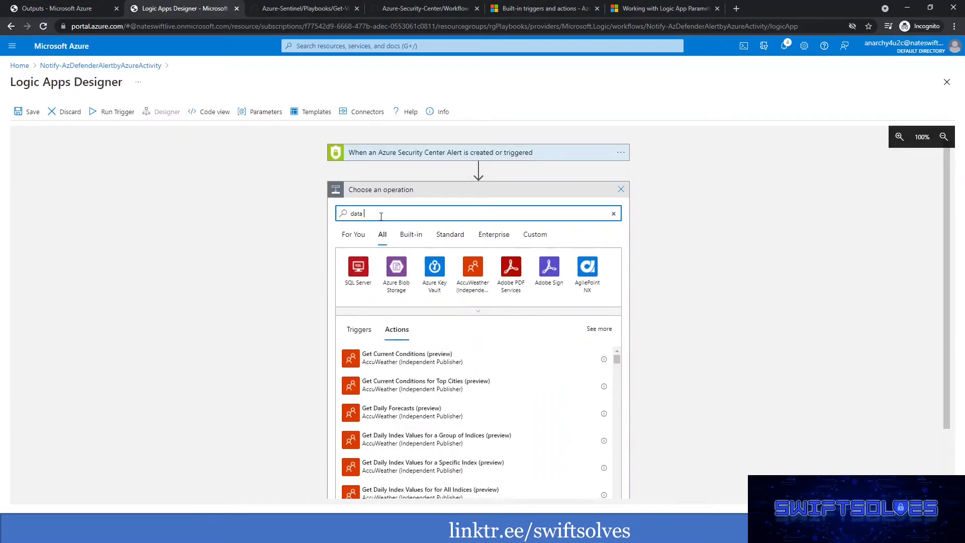
{"action": "left_click_drag", "start_coordinate": [381, 217], "coordinate": [340, 215]}
{"action": "type", "text": "filter array"}
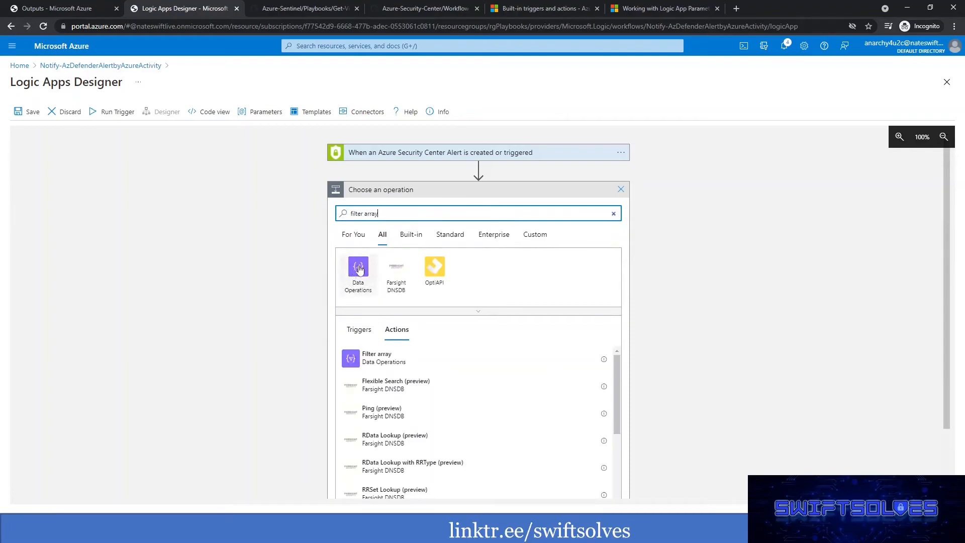
{"action": "left_click", "coordinate": [358, 269]}
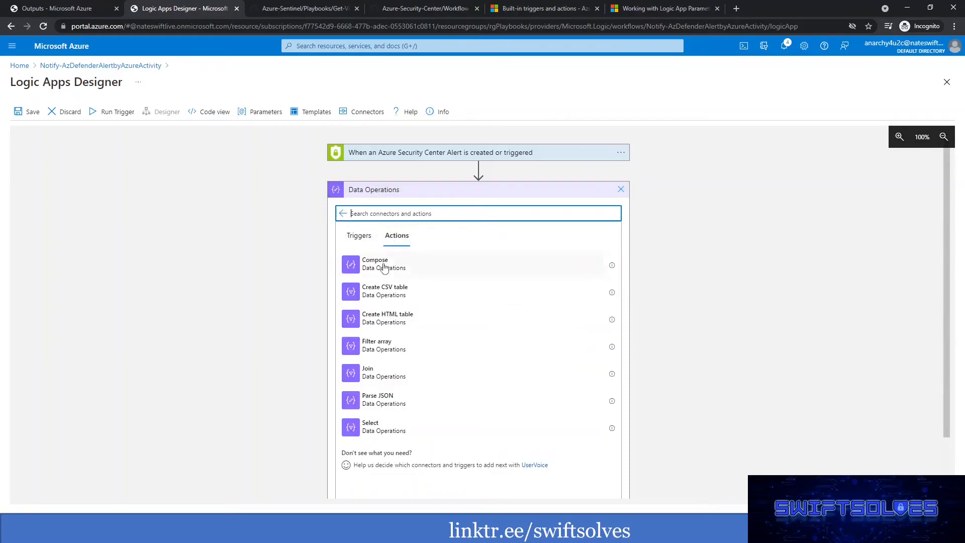
{"action": "left_click", "coordinate": [378, 345]}
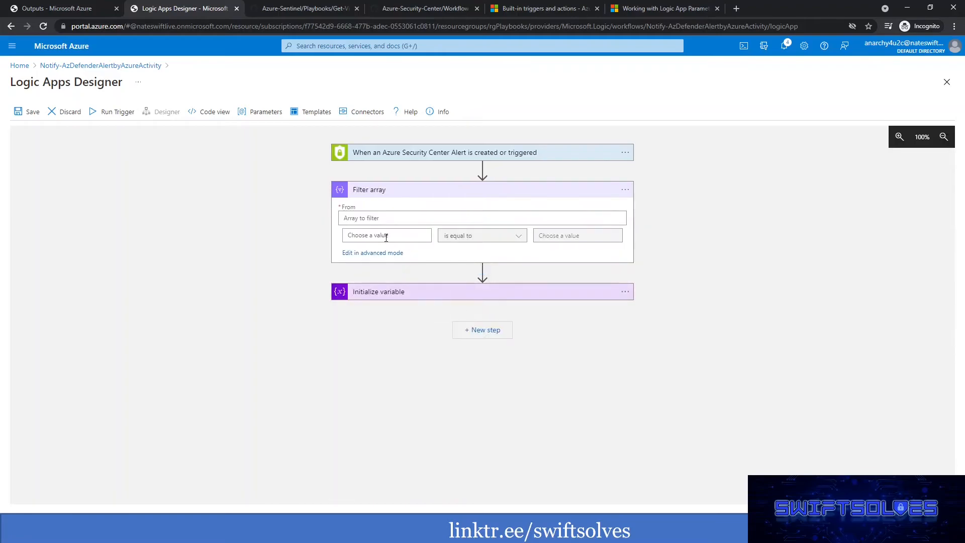
Step: Search the dynamic content for the Filter array's From field with "alert", comparing with the raw outputs, and clear the search
{"action": "left_click", "coordinate": [391, 219]}
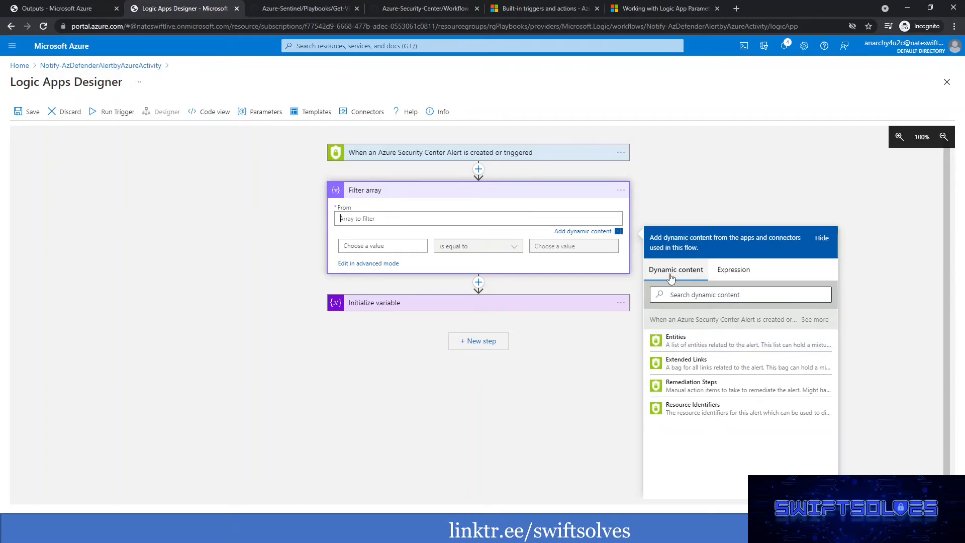
{"action": "left_click", "coordinate": [84, 7]}
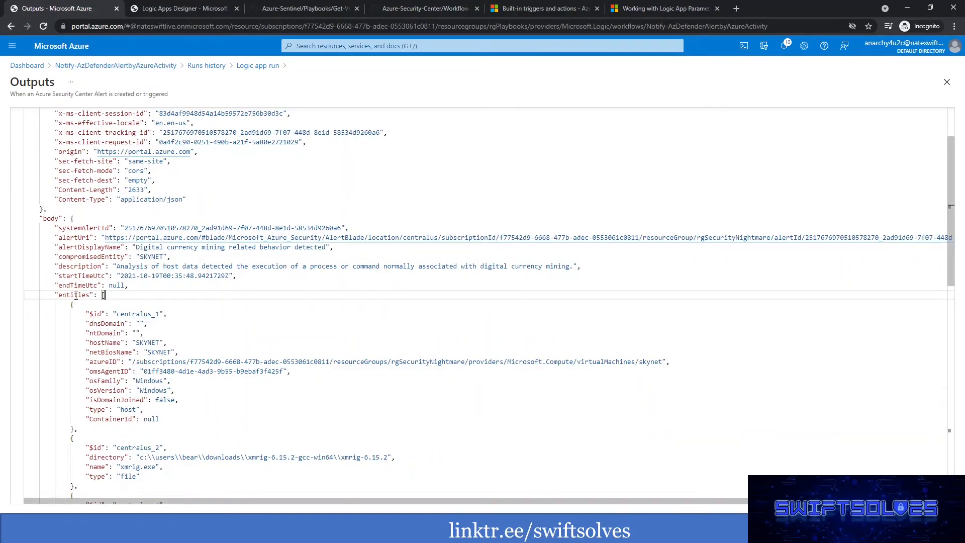
{"action": "left_click", "coordinate": [171, 7]}
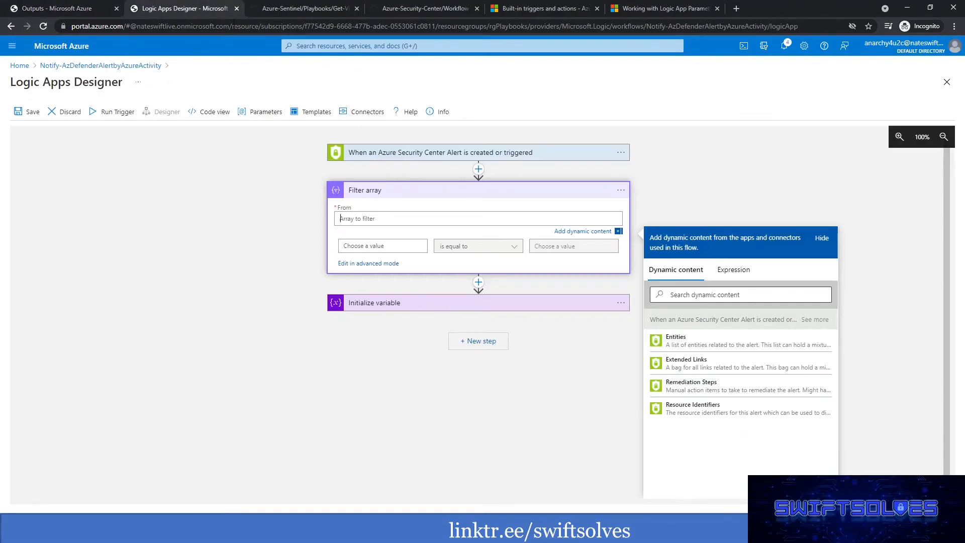
{"action": "left_click", "coordinate": [682, 295]}
{"action": "type", "text": "alert"}
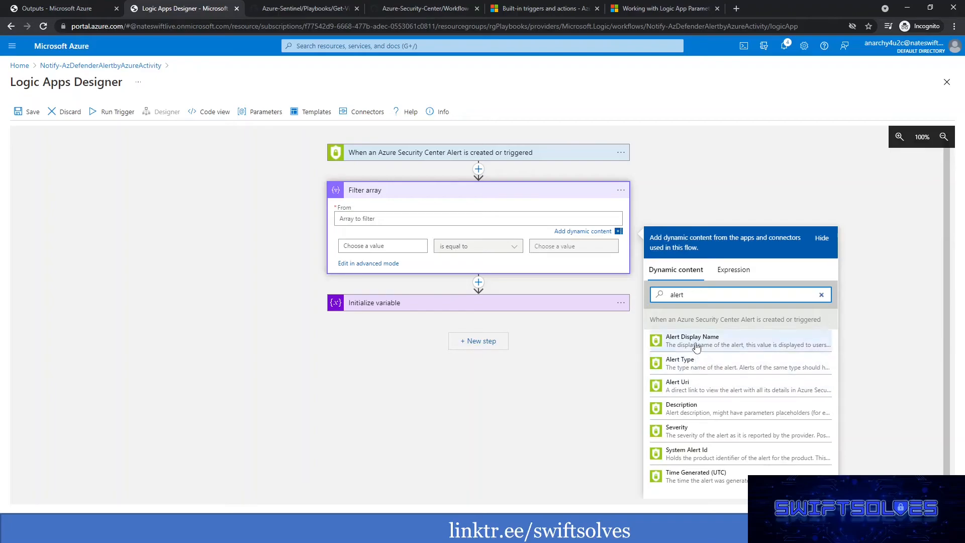
{"action": "left_click_drag", "start_coordinate": [708, 295], "coordinate": [668, 295]}
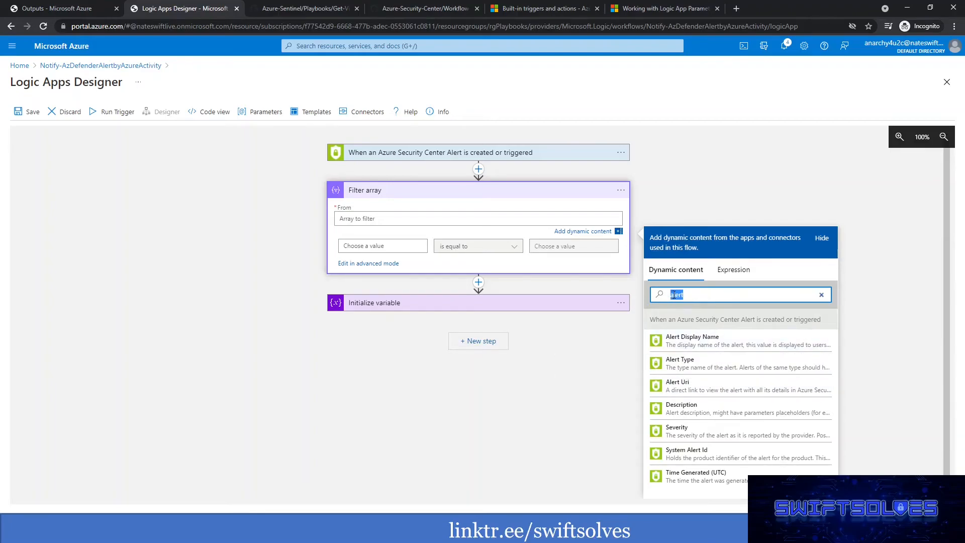
{"action": "key", "text": "BackSpace"}
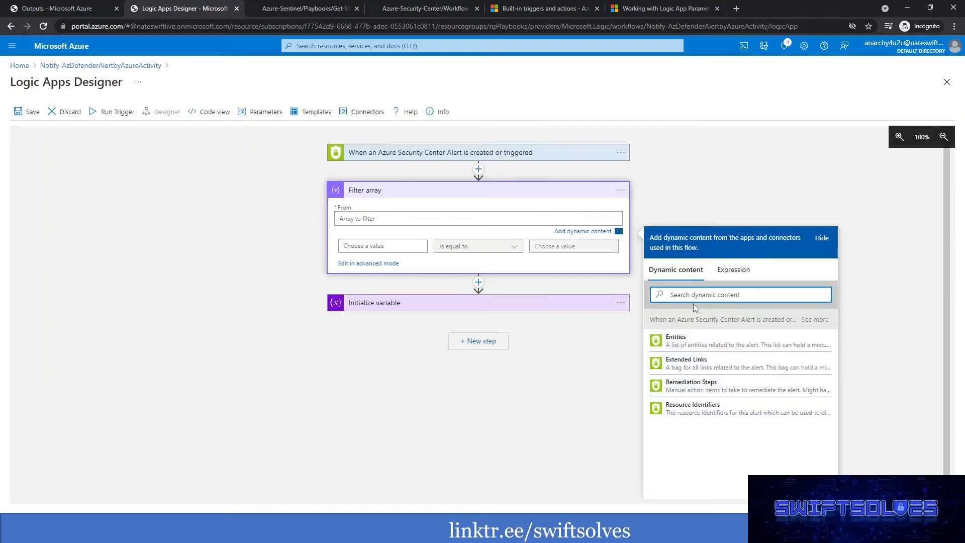
Step: Try to build the Filter array's source as the expression triggerBody()?['']
{"action": "left_click", "coordinate": [733, 270]}
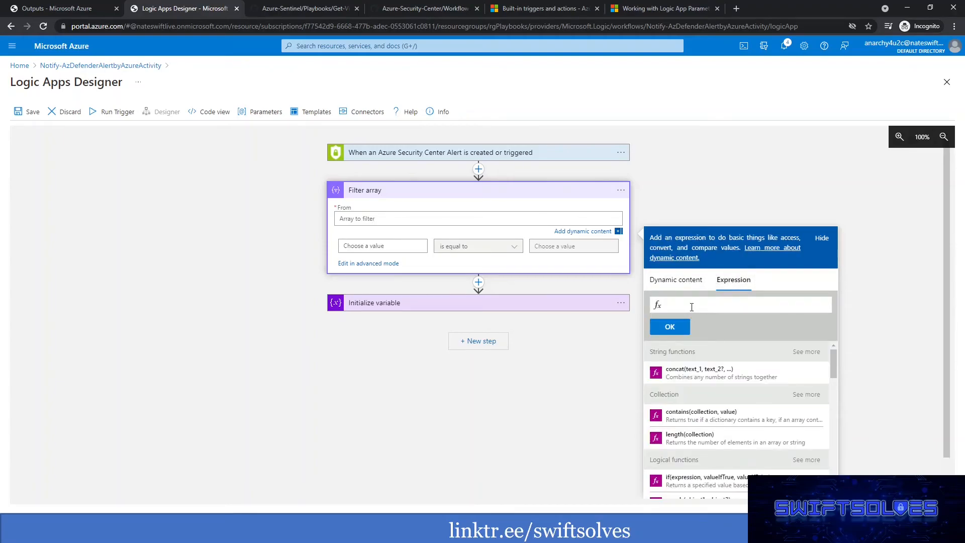
{"action": "type", "text": "trigger"}
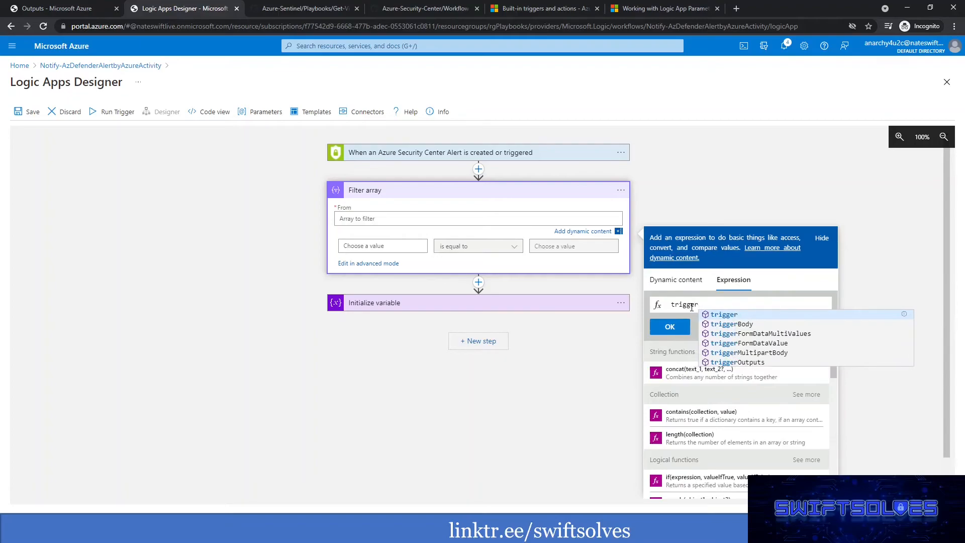
{"action": "key", "text": "Down"}
{"action": "key", "text": "Return"}
{"action": "type", "text": "? ["}
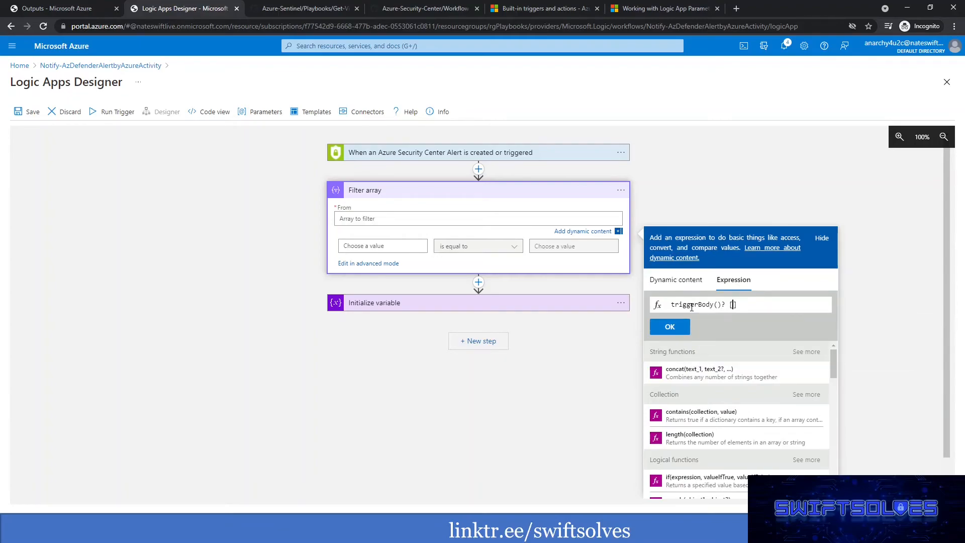
{"action": "key", "text": "BackSpace"}
{"action": "type", "text": "["}
Step: Examine the body properties in the run's raw outputs, marking compromisedEntity, remediationSteps and status
{"action": "left_click", "coordinate": [95, 14]}
{"action": "left_click", "coordinate": [74, 256]}
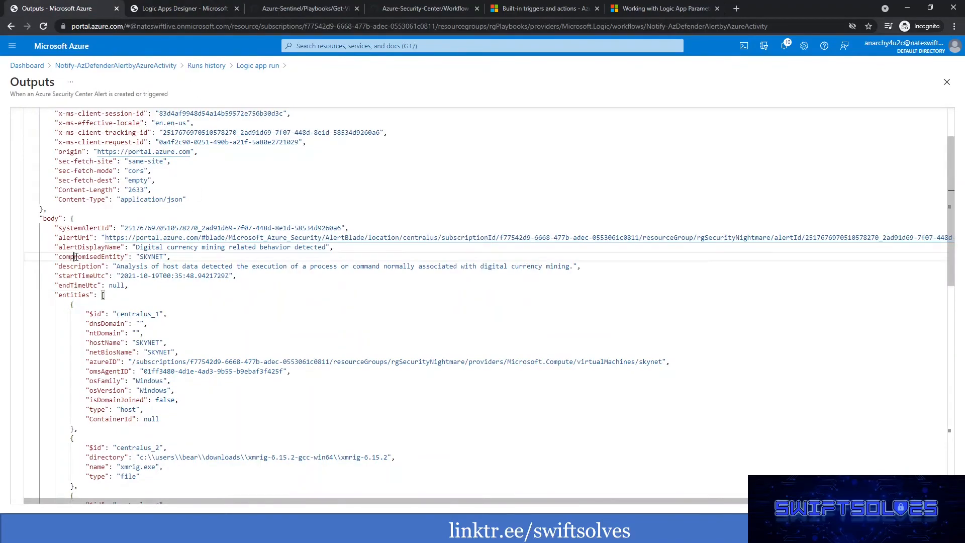
{"action": "double_click", "coordinate": [90, 257]}
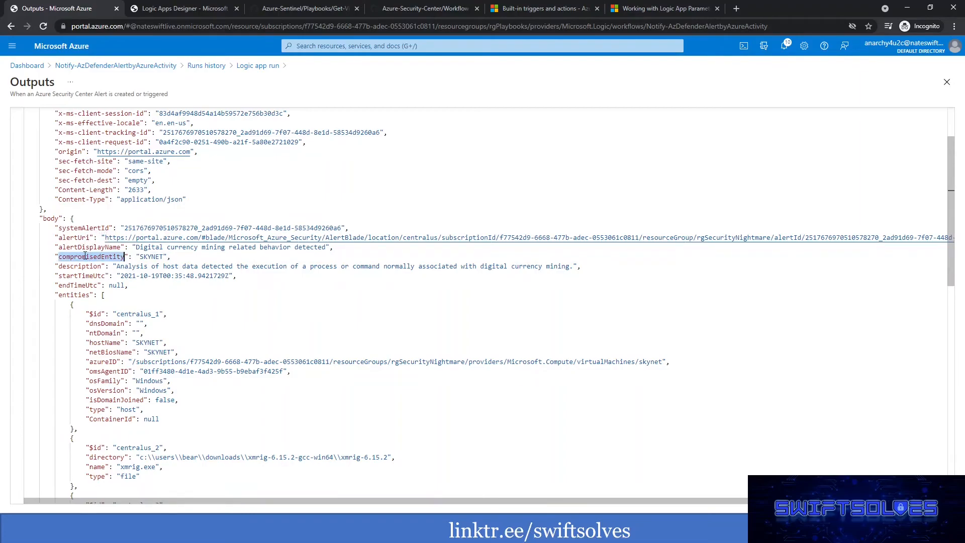
{"action": "scroll", "coordinate": [96, 256], "scroll_direction": "down", "scroll_amount": 5}
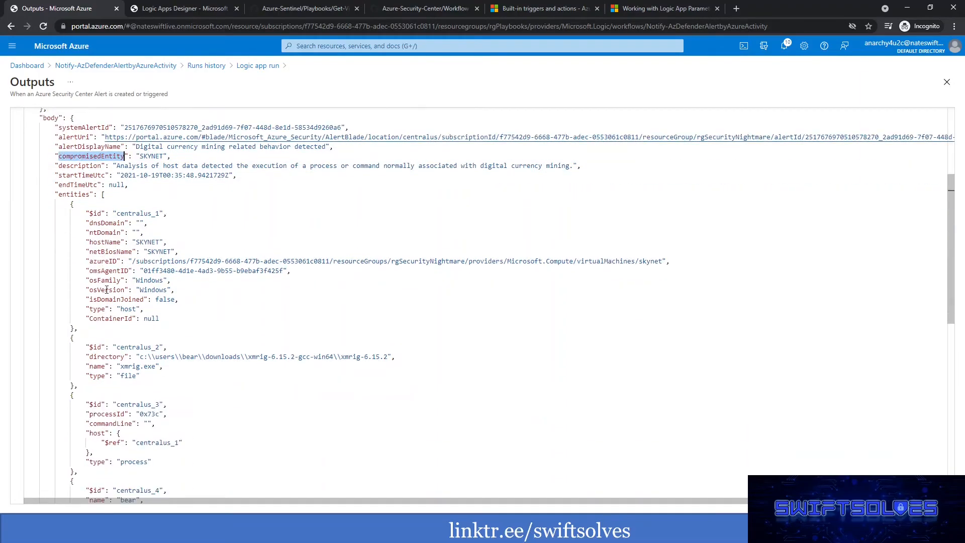
{"action": "scroll", "coordinate": [108, 291], "scroll_direction": "down", "scroll_amount": 2}
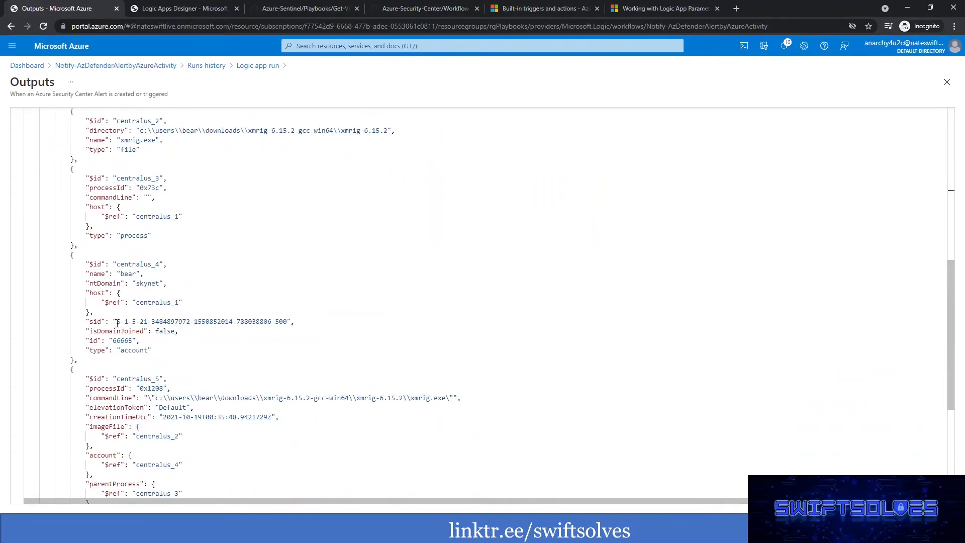
{"action": "scroll", "coordinate": [122, 331], "scroll_direction": "down", "scroll_amount": 4}
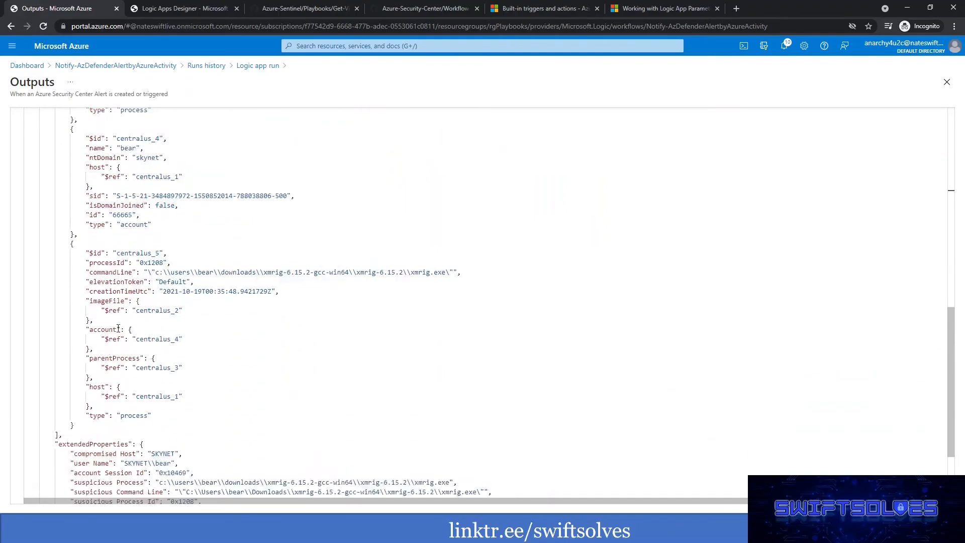
{"action": "scroll", "coordinate": [84, 369], "scroll_direction": "down", "scroll_amount": 1}
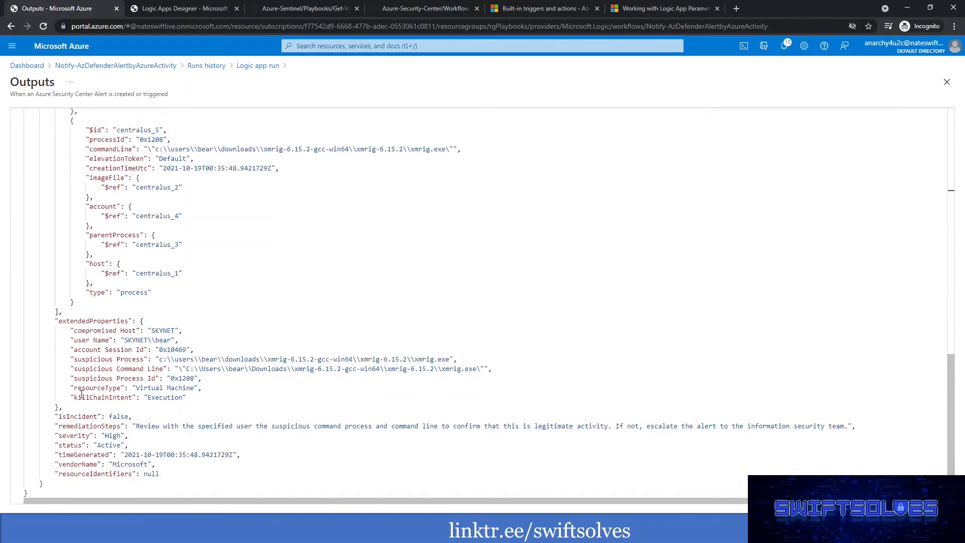
{"action": "double_click", "coordinate": [78, 427]}
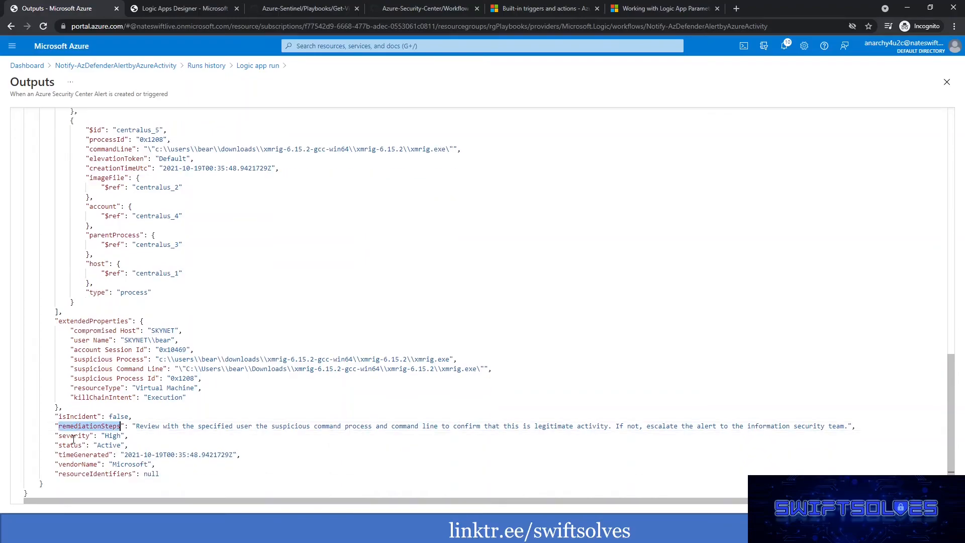
{"action": "double_click", "coordinate": [70, 445]}
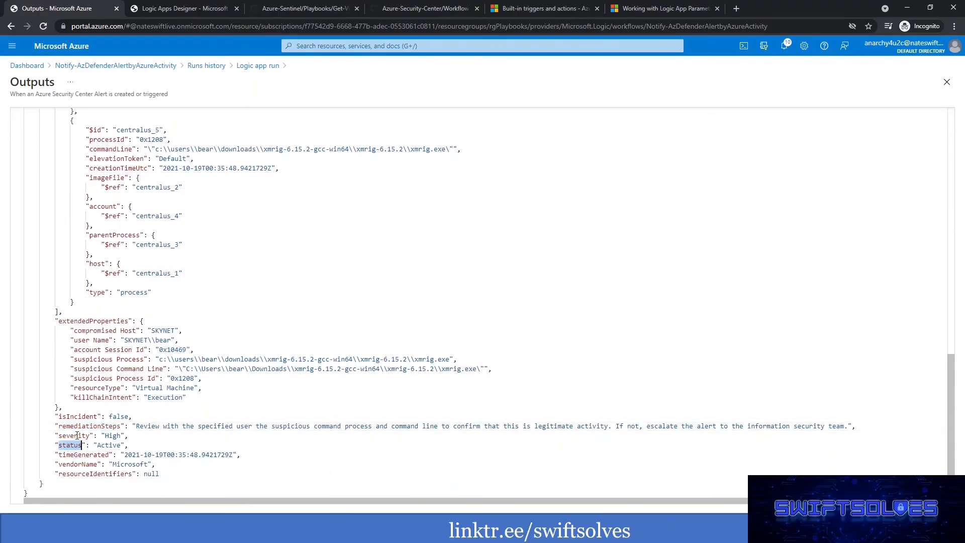
{"action": "scroll", "coordinate": [77, 435], "scroll_direction": "up", "scroll_amount": 10}
Step: Discard the unfinished expression in the designer and use the alert trigger's Entities as the Filter array's From value
{"action": "left_click", "coordinate": [169, 6]}
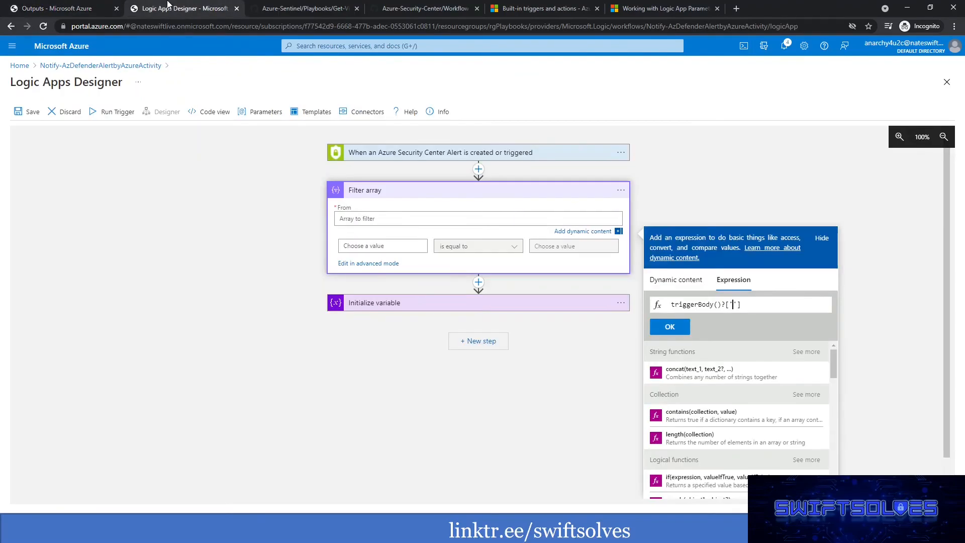
{"action": "key", "text": "ctrl+a"}
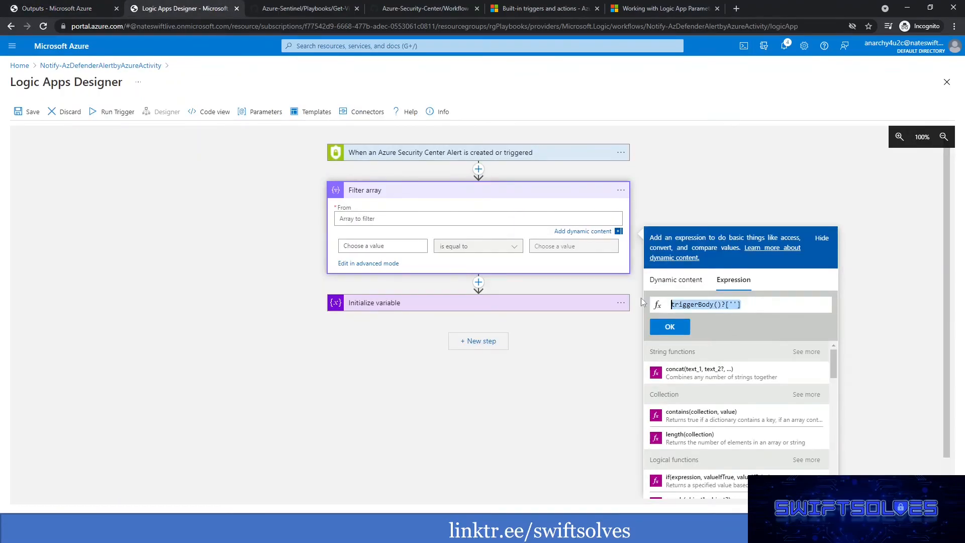
{"action": "key", "text": "BackSpace"}
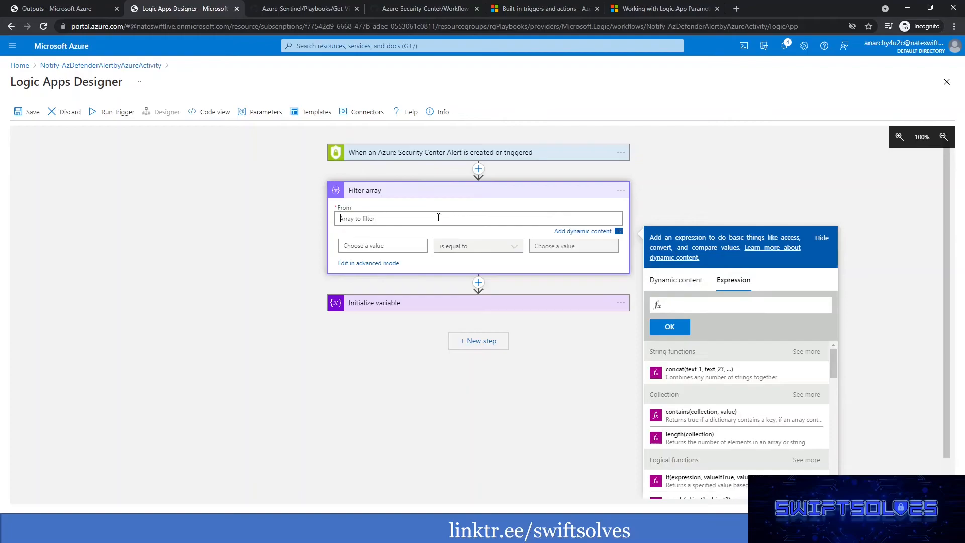
{"action": "left_click", "coordinate": [676, 278]}
{"action": "left_click", "coordinate": [703, 344]}
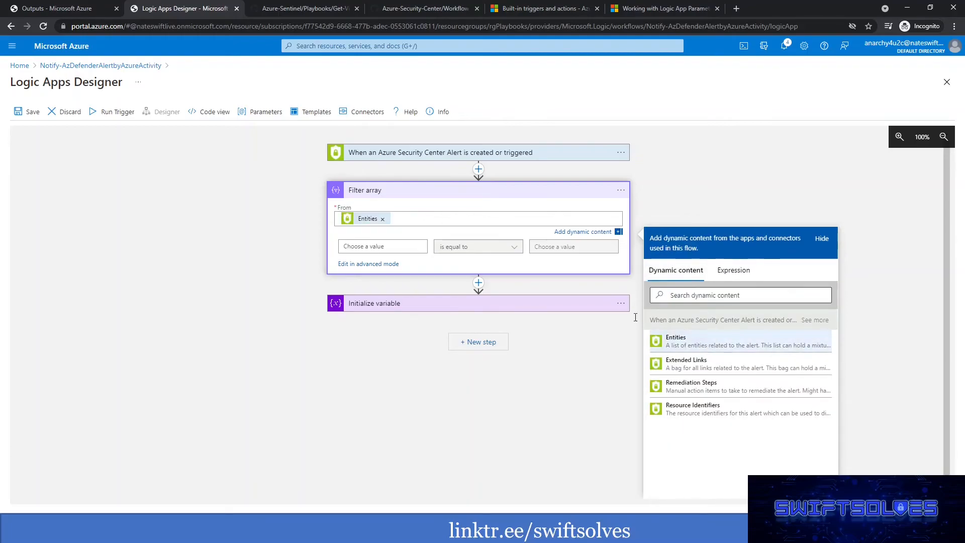
Step: Set the Filter array condition's first operand to Entities Item and its operator to contains
{"action": "left_click", "coordinate": [379, 245]}
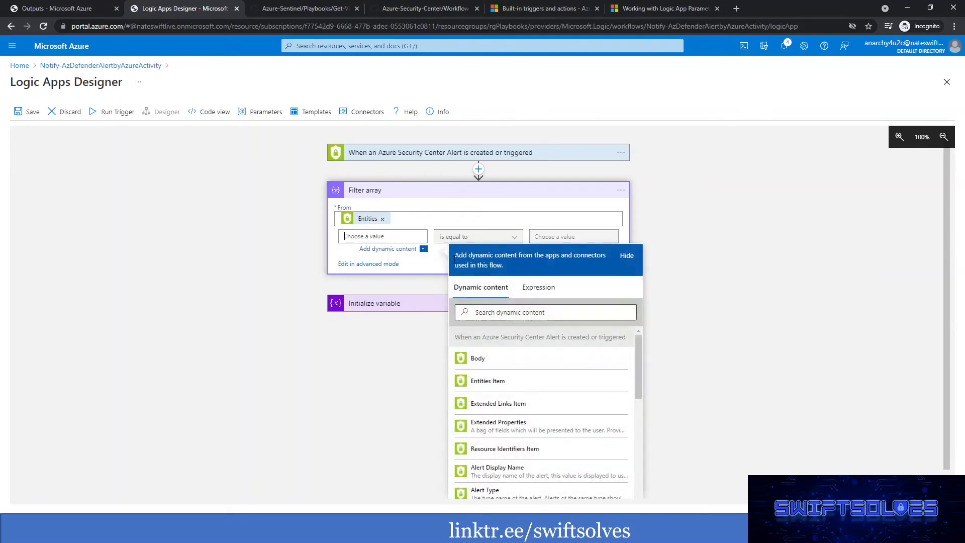
{"action": "left_click", "coordinate": [500, 382]}
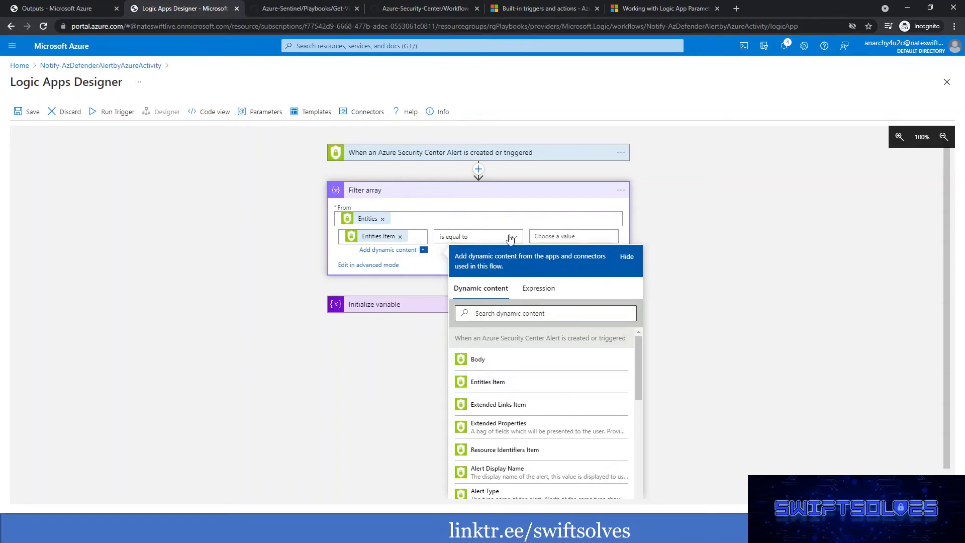
{"action": "left_click", "coordinate": [516, 241]}
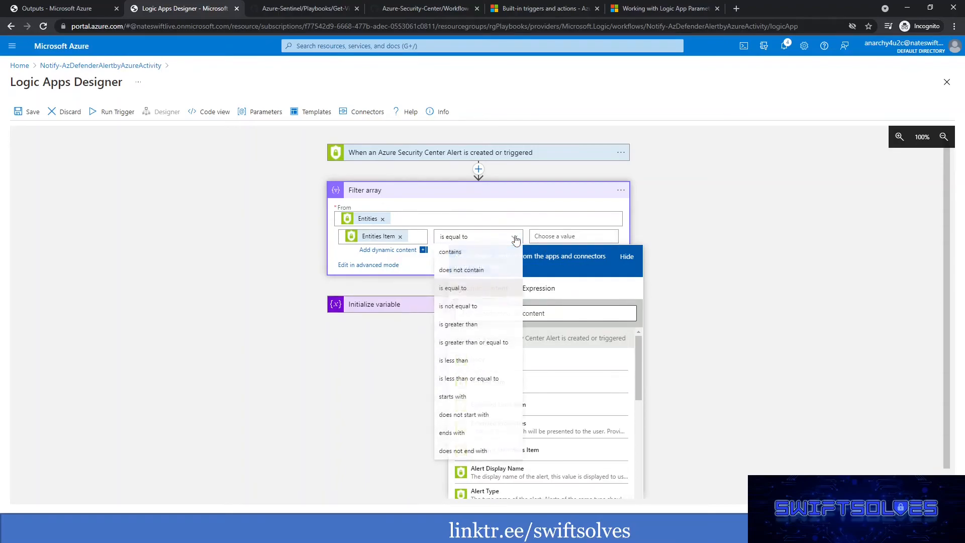
{"action": "left_click", "coordinate": [468, 250]}
Step: Set the Filter array condition's comparison value to azureID, copied from the run's raw outputs, and save the logic app
{"action": "left_click", "coordinate": [554, 237]}
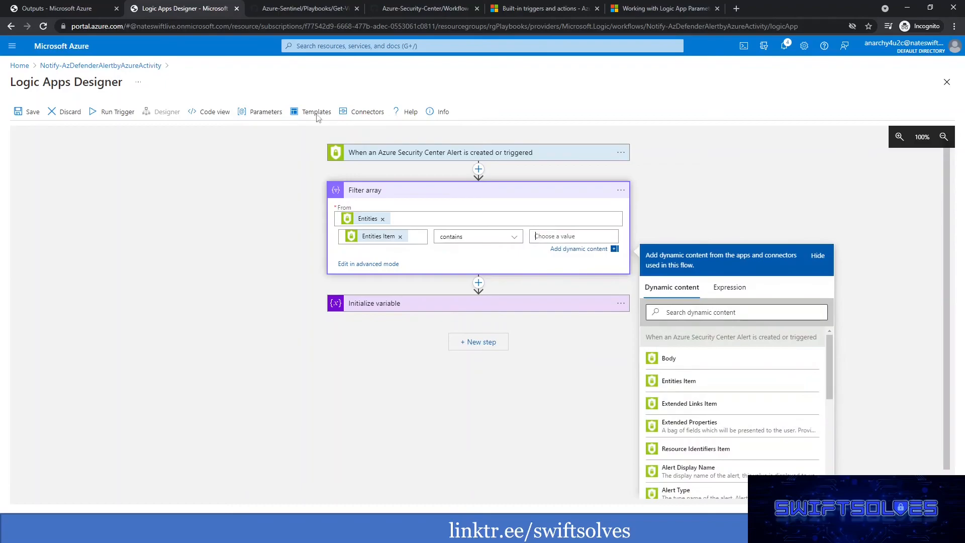
{"action": "left_click", "coordinate": [75, 8]}
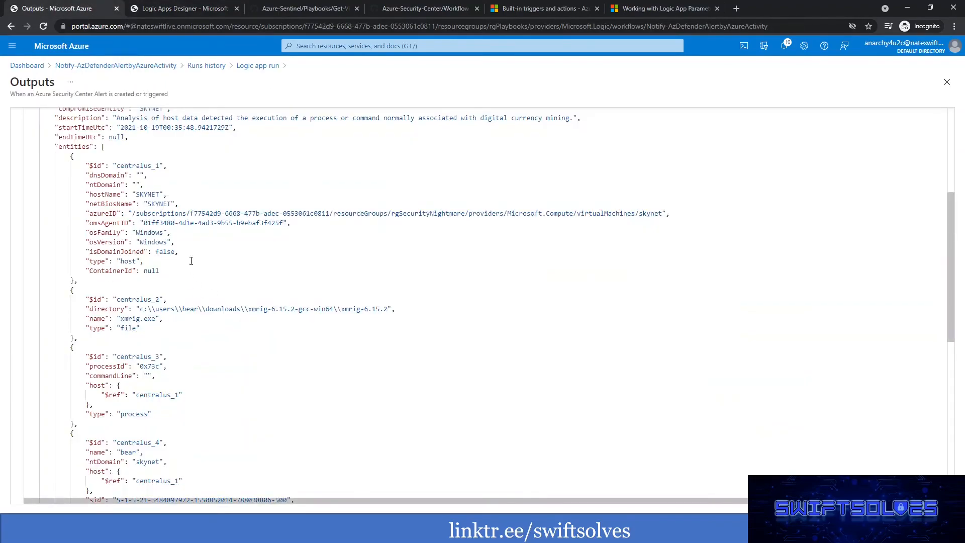
{"action": "scroll", "coordinate": [199, 289], "scroll_direction": "up", "scroll_amount": 1}
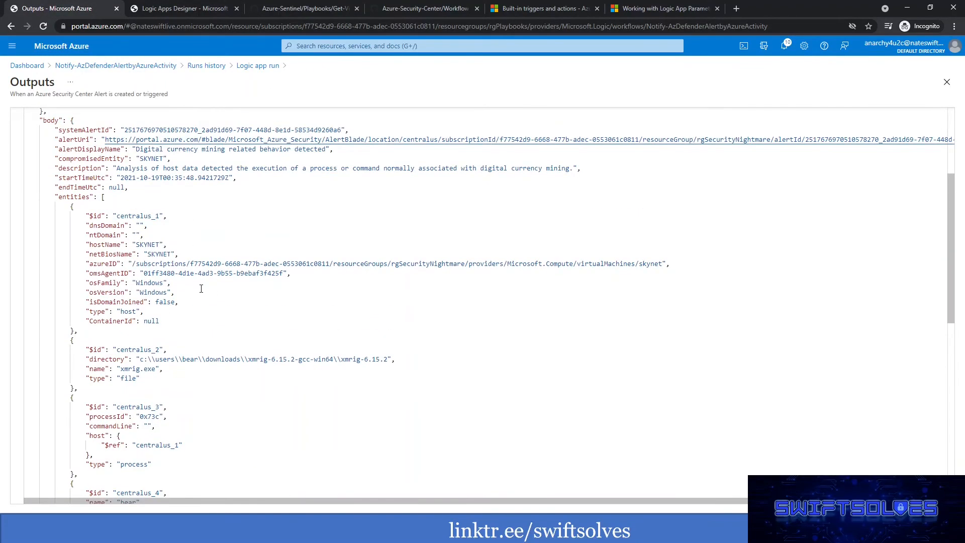
{"action": "double_click", "coordinate": [108, 265]}
{"action": "key", "text": "ctrl+c"}
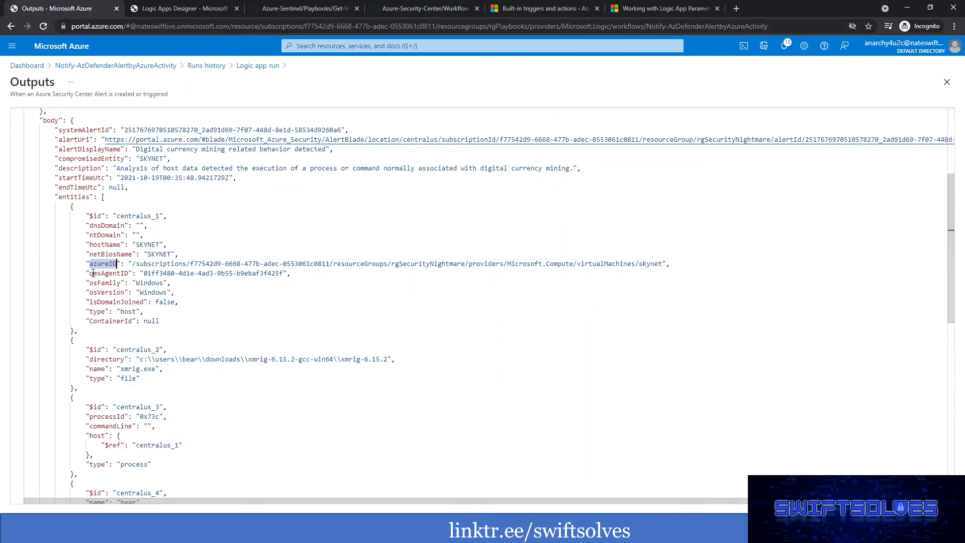
{"action": "left_click", "coordinate": [182, 8]}
{"action": "key", "text": "ctrl+v"}
{"action": "key", "text": "ctrl+s"}
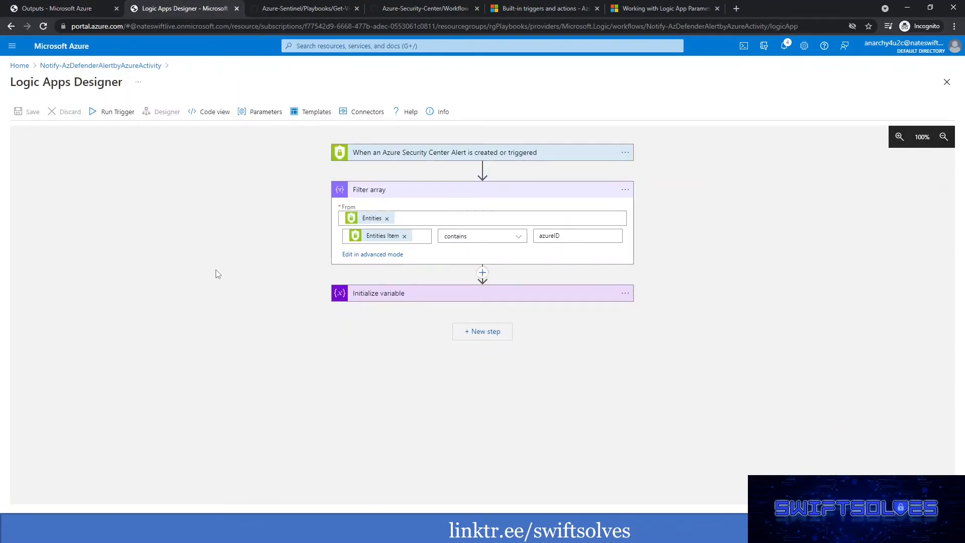
Step: Replace the ResourceName variable's initial value with a single period and save the logic app
{"action": "left_click", "coordinate": [396, 297]}
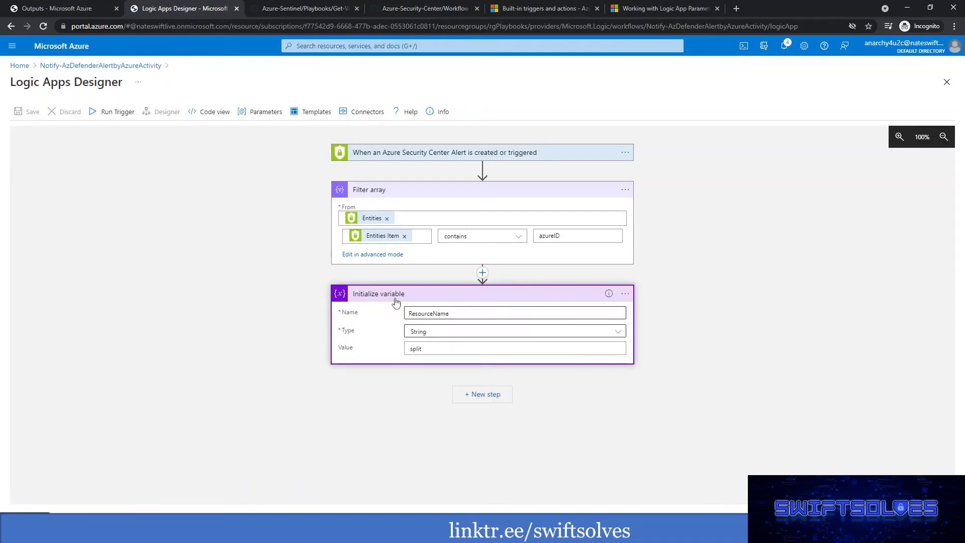
{"action": "left_click_drag", "start_coordinate": [511, 348], "coordinate": [334, 342]}
{"action": "key", "text": "BackSpace"}
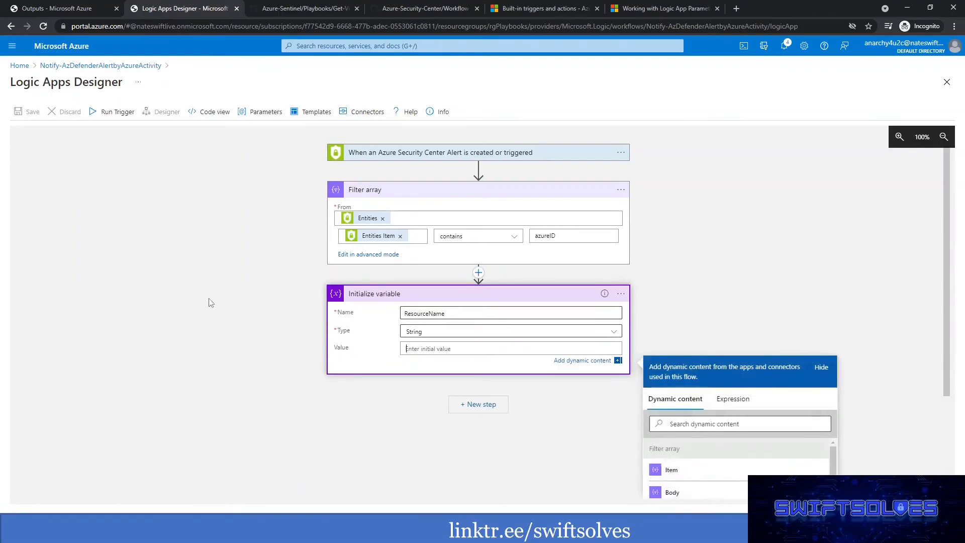
{"action": "left_click", "coordinate": [163, 212]}
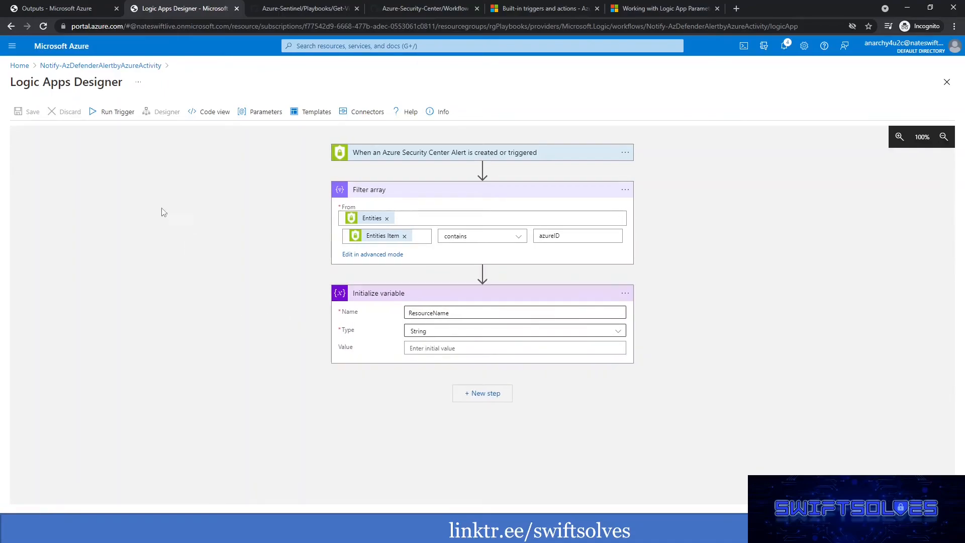
{"action": "left_click", "coordinate": [430, 350]}
{"action": "left_click", "coordinate": [33, 156]}
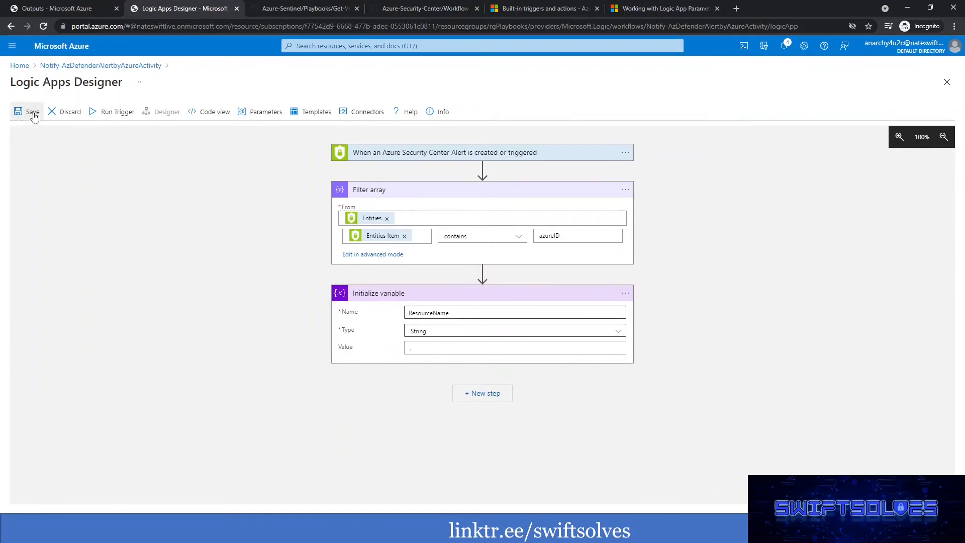
{"action": "left_click", "coordinate": [33, 114]}
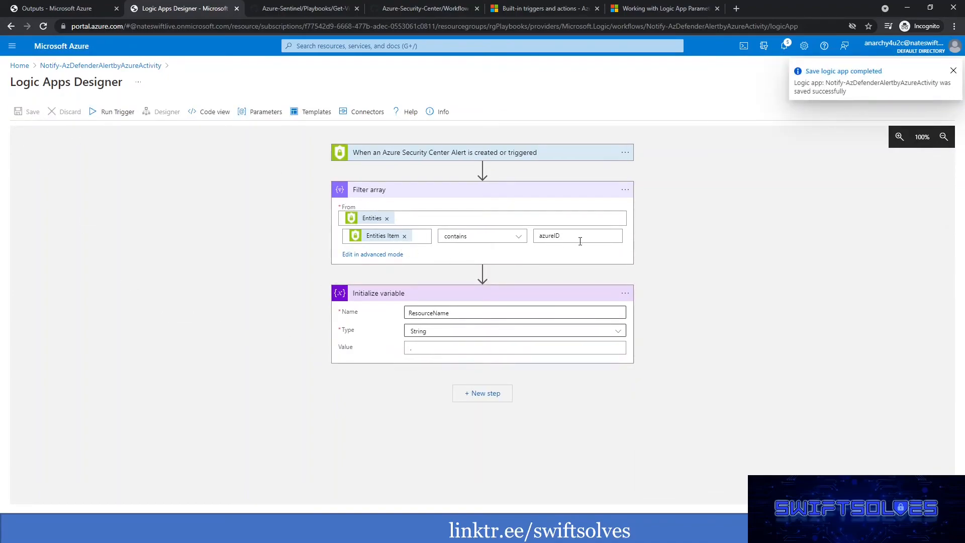
Step: Resubmit the latest logic app run, refresh the runs history and open the new run
{"action": "left_click", "coordinate": [77, 9]}
{"action": "left_click", "coordinate": [257, 67]}
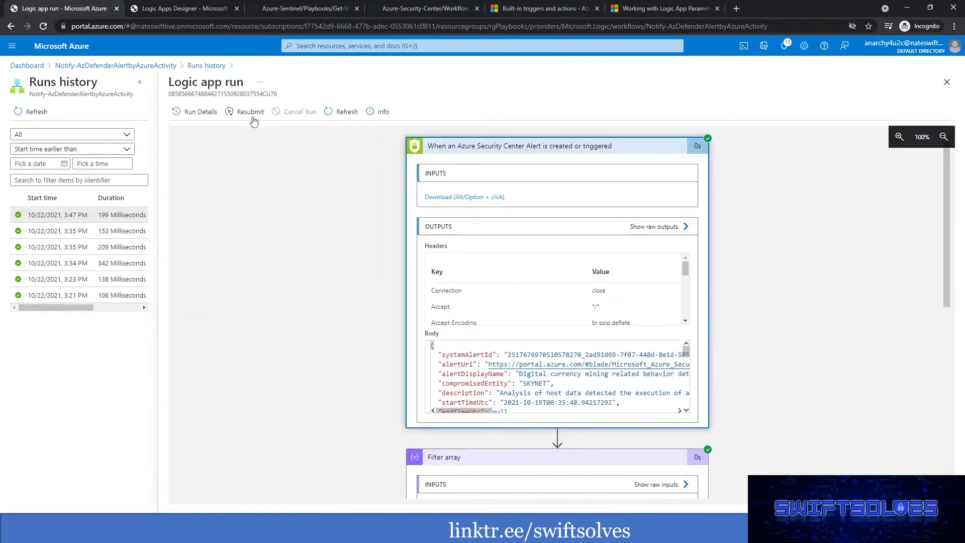
{"action": "left_click", "coordinate": [251, 111]}
{"action": "left_click", "coordinate": [188, 165]}
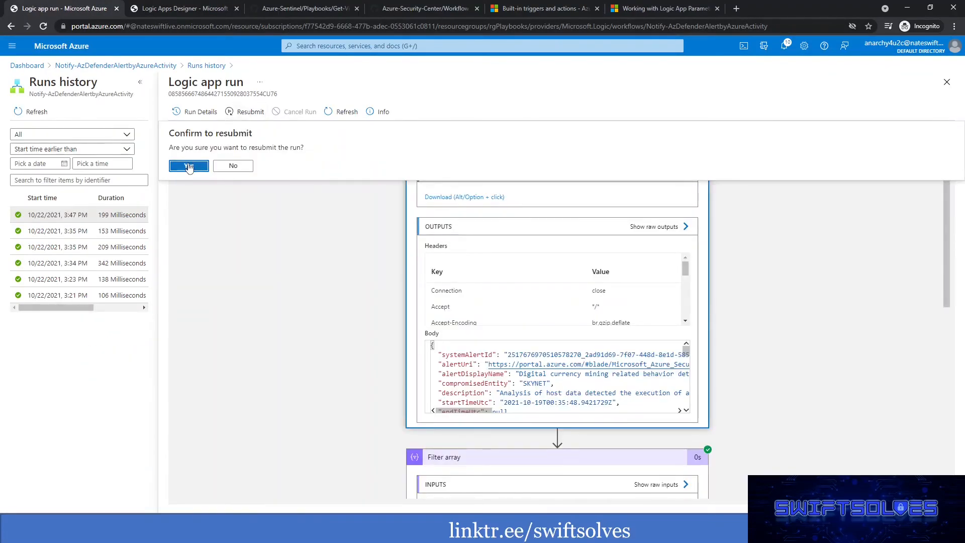
{"action": "left_click", "coordinate": [22, 115]}
{"action": "left_click", "coordinate": [39, 113]}
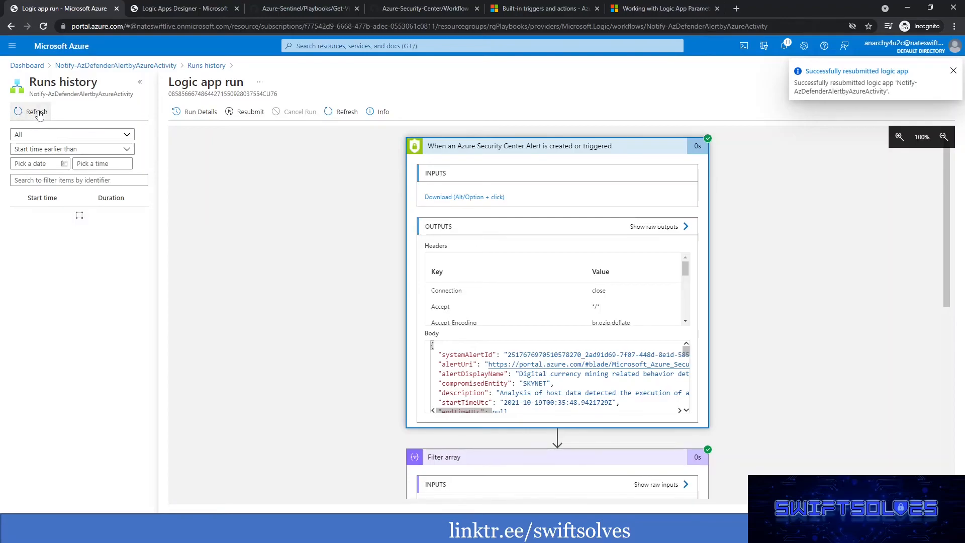
{"action": "left_click", "coordinate": [65, 215]}
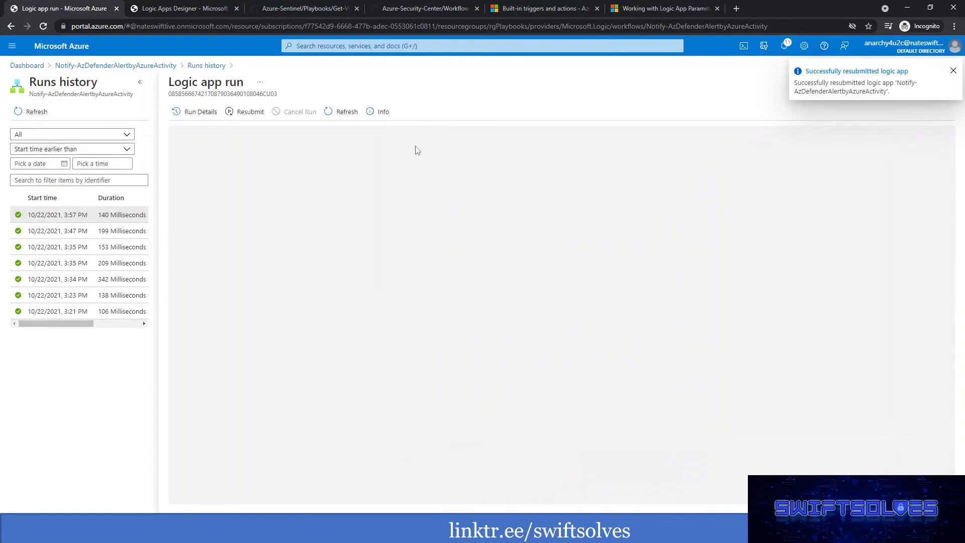
Step: Examine the Filter array's inputs and raw outputs in the new run, marking azureID and the filtered host object
{"action": "left_click", "coordinate": [500, 185]}
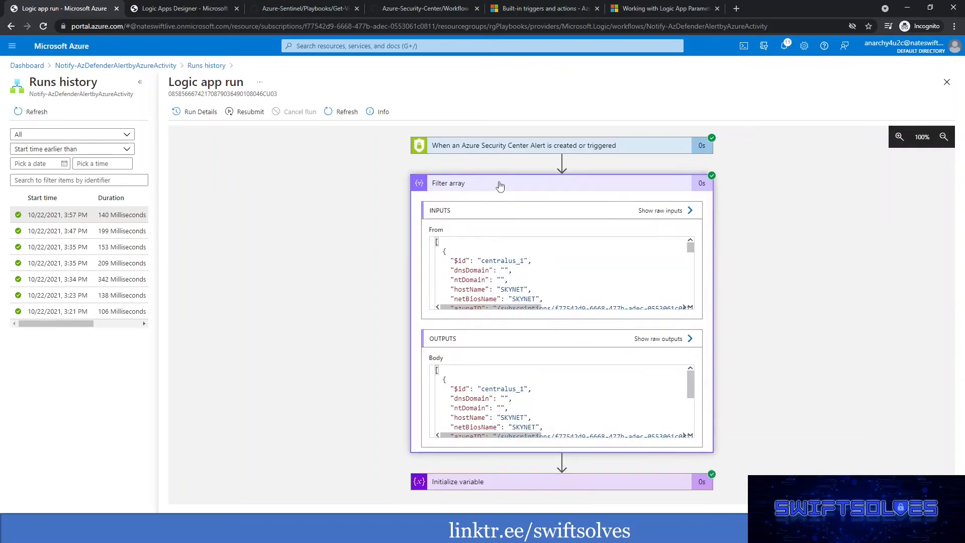
{"action": "left_click", "coordinate": [489, 145]}
{"action": "scroll", "coordinate": [372, 207], "scroll_direction": "down", "scroll_amount": 5}
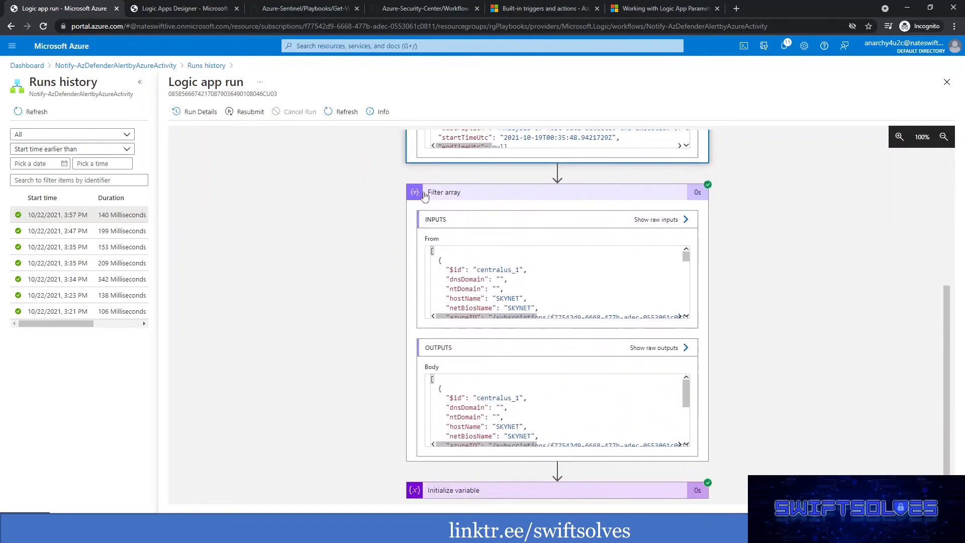
{"action": "scroll", "coordinate": [477, 282], "scroll_direction": "down", "scroll_amount": 10}
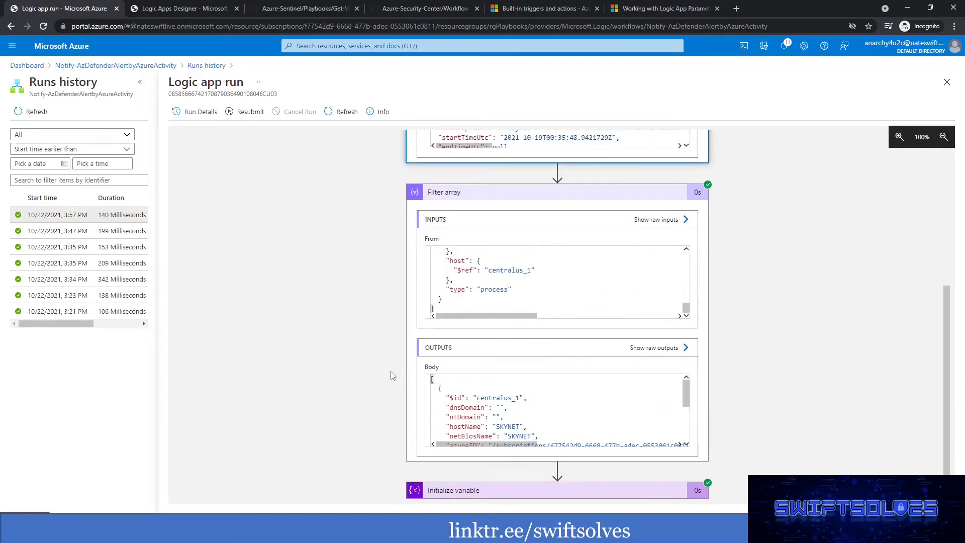
{"action": "left_click", "coordinate": [656, 354]}
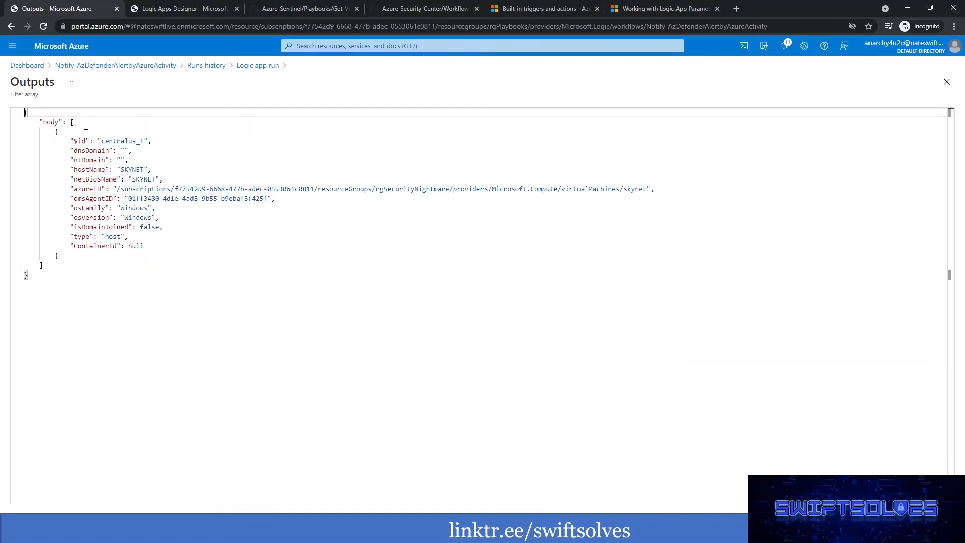
{"action": "double_click", "coordinate": [76, 191]}
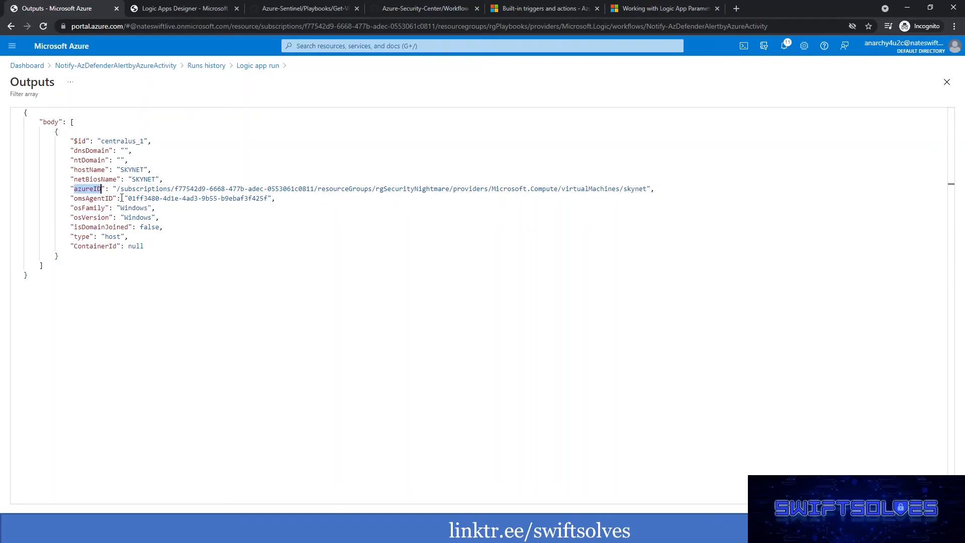
{"action": "left_click", "coordinate": [122, 198]}
{"action": "left_click", "coordinate": [78, 126]}
{"action": "left_click_drag", "start_coordinate": [59, 256], "coordinate": [23, 112]}
{"action": "left_click", "coordinate": [85, 253]}
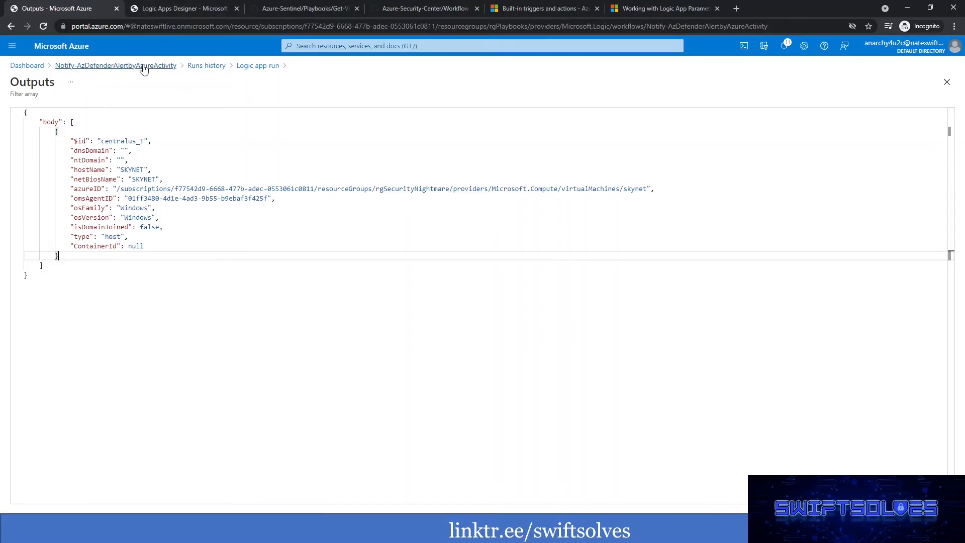
Step: Examine the alert trigger's raw outputs, marking compromisedEntity, and compare the entities array with the workflow in the designer
{"action": "left_click", "coordinate": [258, 66]}
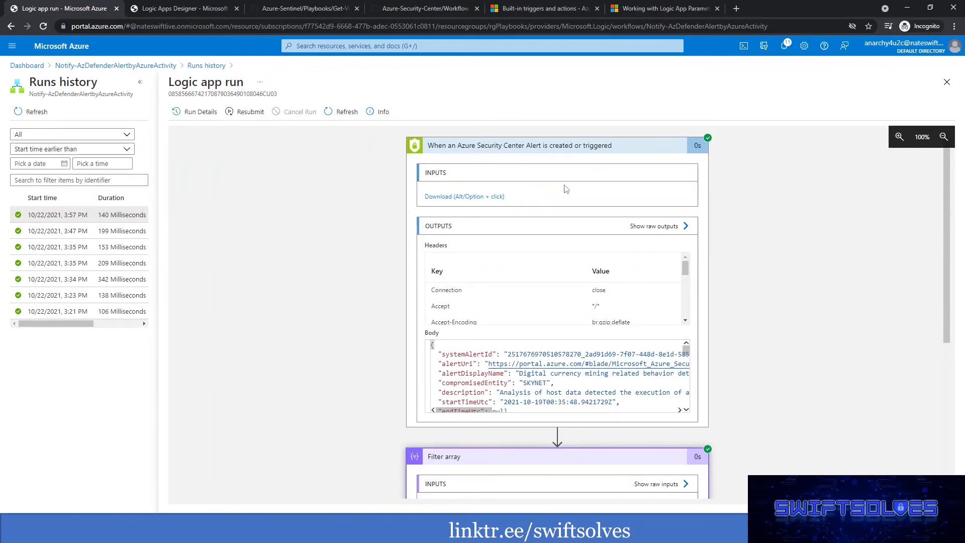
{"action": "left_click", "coordinate": [659, 226]}
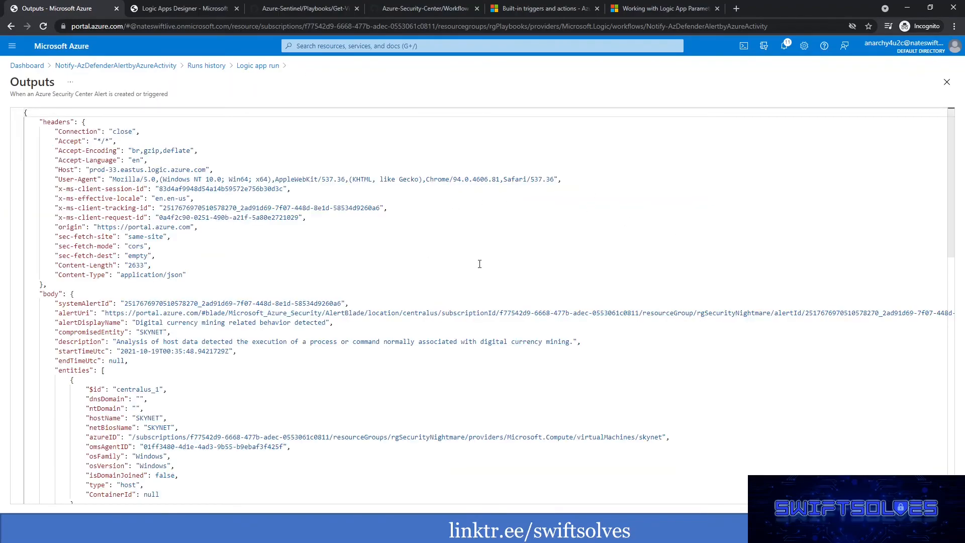
{"action": "double_click", "coordinate": [97, 332]}
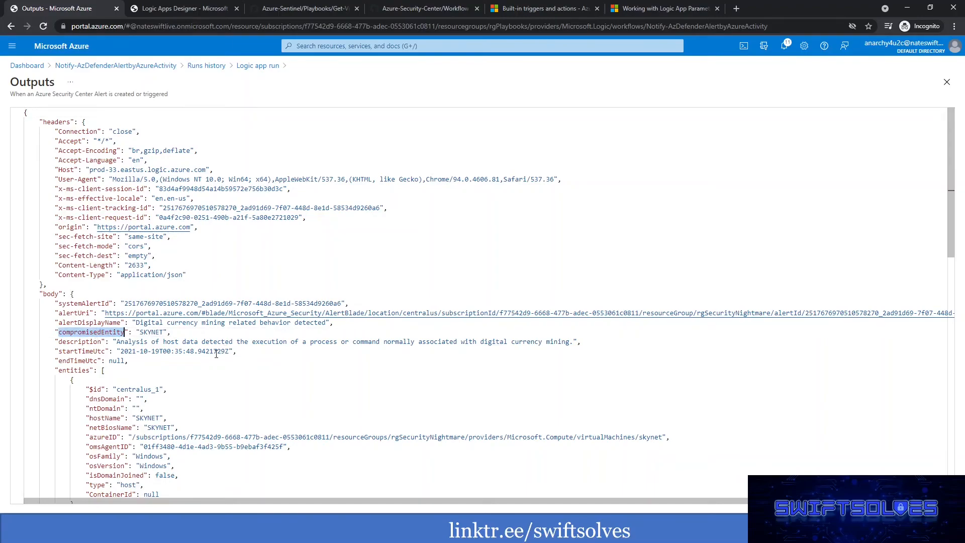
{"action": "scroll", "coordinate": [133, 344], "scroll_direction": "down", "scroll_amount": 1}
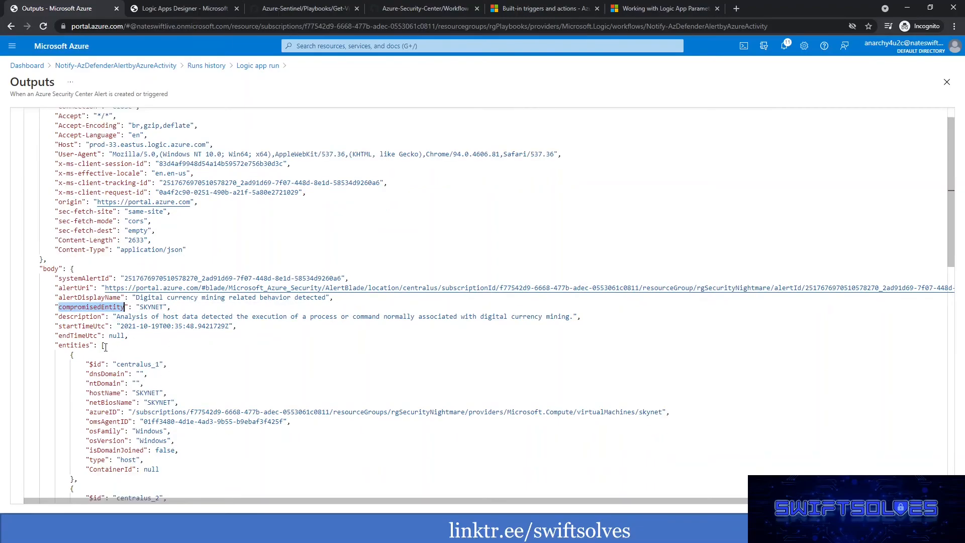
{"action": "scroll", "coordinate": [105, 347], "scroll_direction": "down", "scroll_amount": 1}
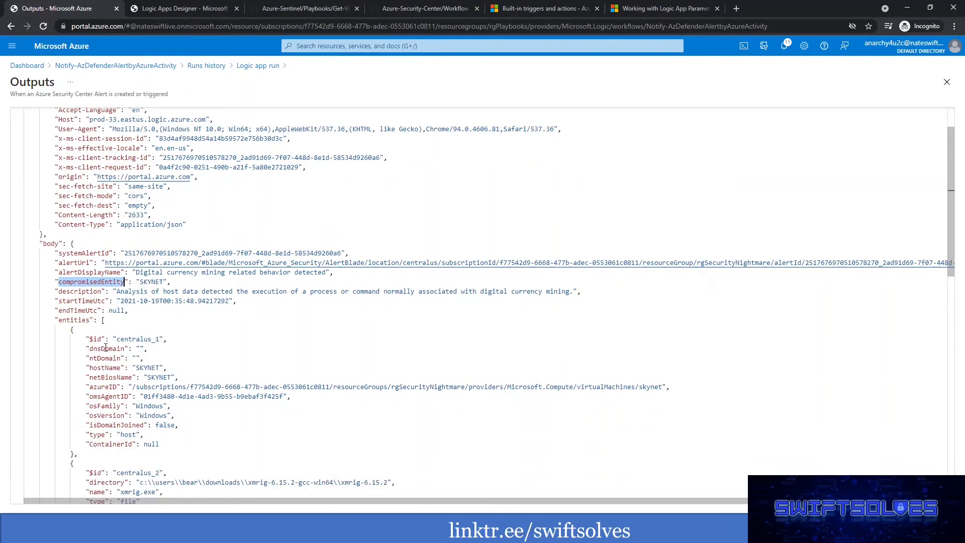
{"action": "left_click", "coordinate": [172, 9]}
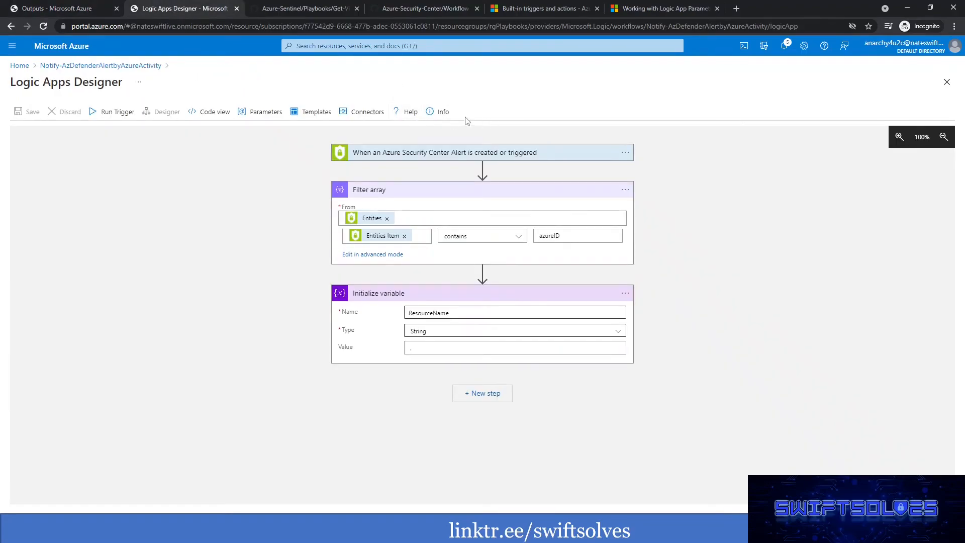
{"action": "left_click", "coordinate": [53, 6]}
{"action": "left_click", "coordinate": [161, 9]}
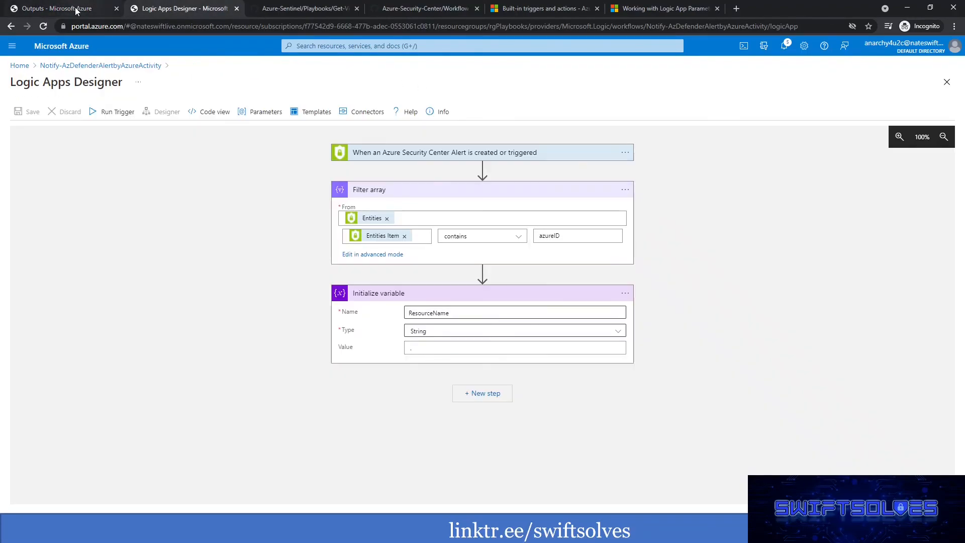
{"action": "left_click", "coordinate": [76, 9]}
{"action": "left_click", "coordinate": [146, 8]}
{"action": "left_click", "coordinate": [98, 8]}
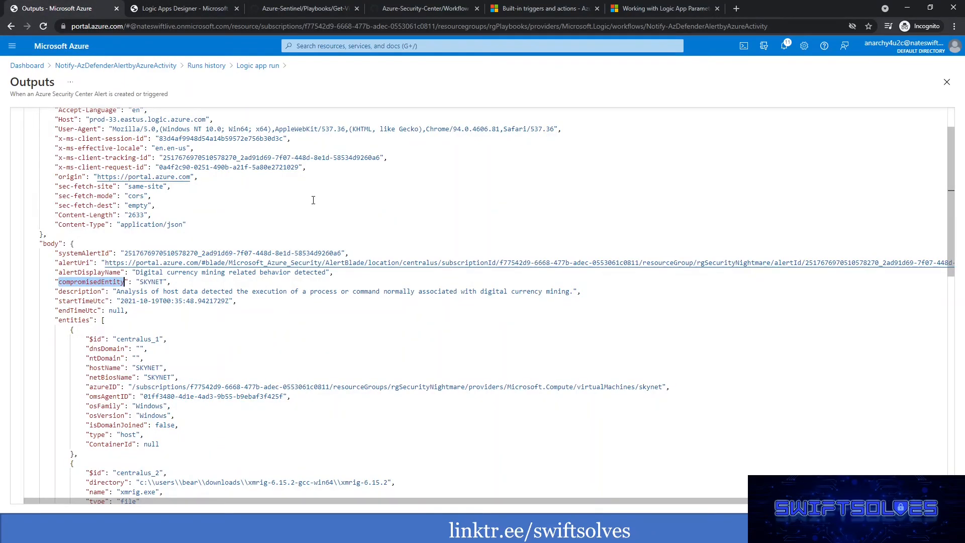
Step: Delete the Initialize variable and Filter array actions from the workflow and save the logic app
{"action": "left_click", "coordinate": [176, 8]}
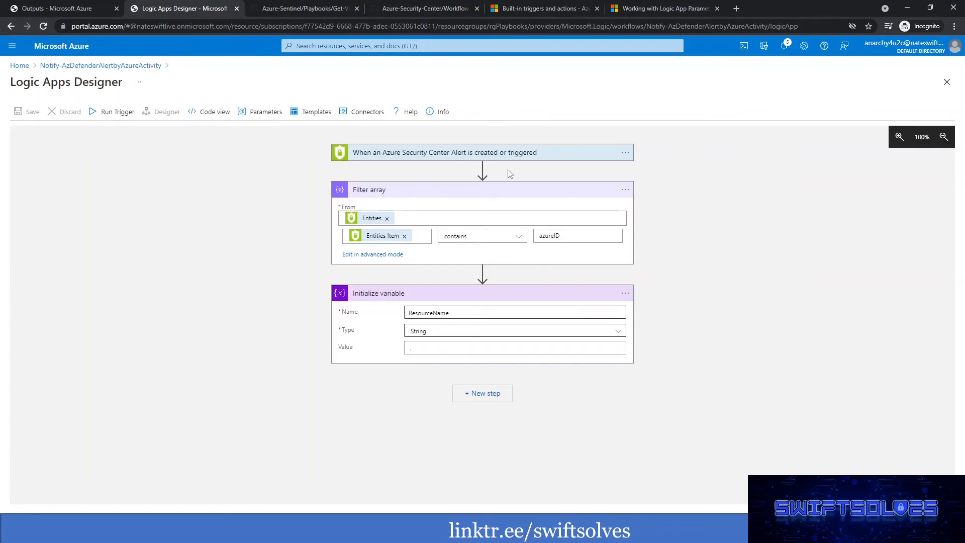
{"action": "left_click", "coordinate": [624, 295]}
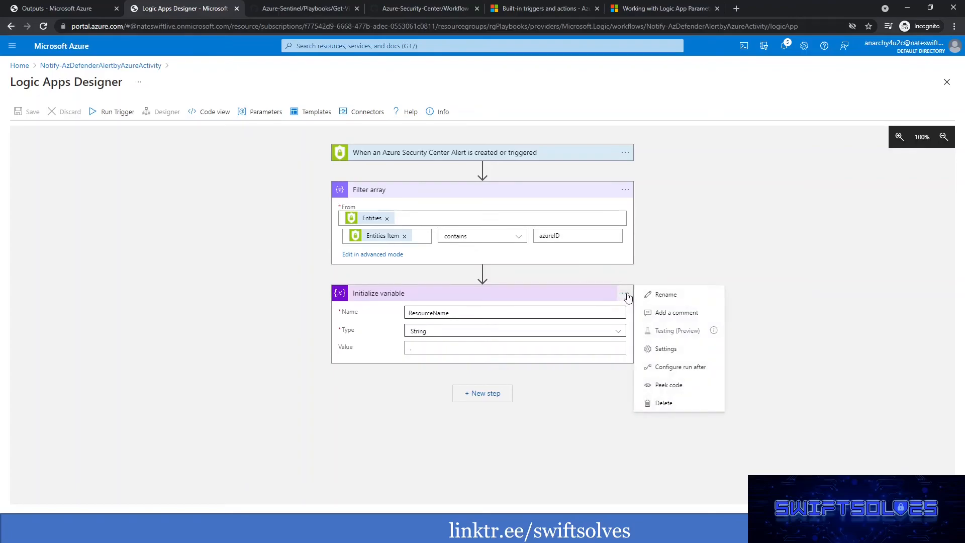
{"action": "left_click", "coordinate": [671, 405]}
{"action": "left_click", "coordinate": [484, 328]}
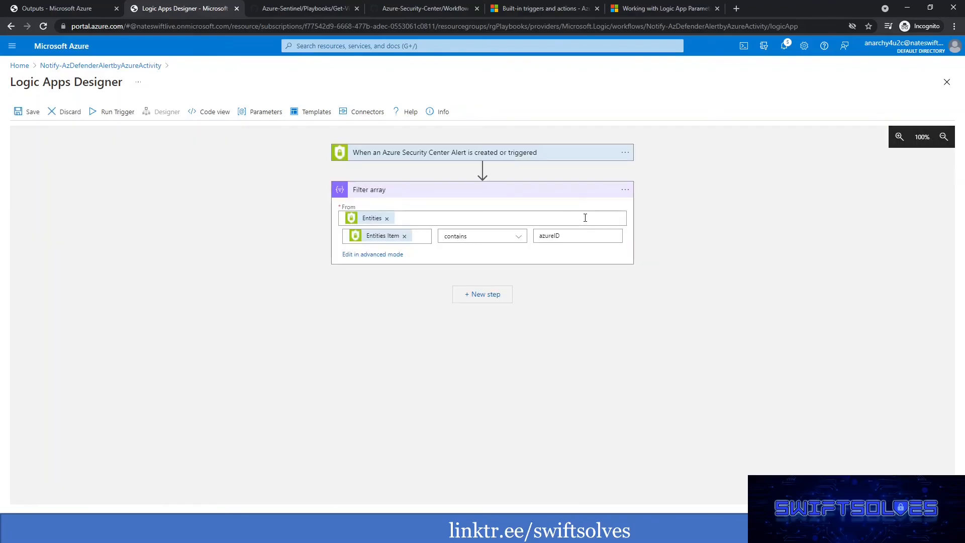
{"action": "left_click", "coordinate": [625, 190]}
{"action": "left_click", "coordinate": [672, 309]}
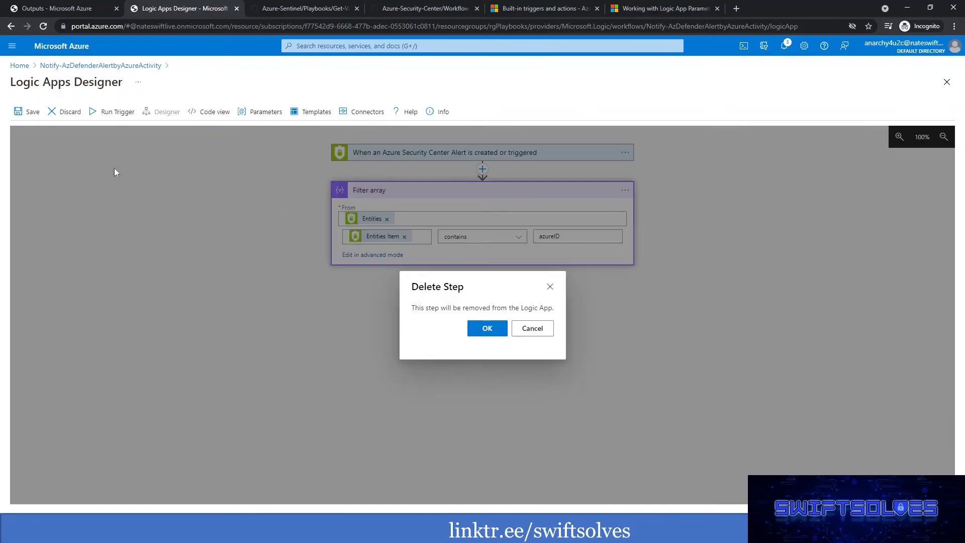
{"action": "left_click", "coordinate": [483, 331]}
{"action": "left_click", "coordinate": [30, 113]}
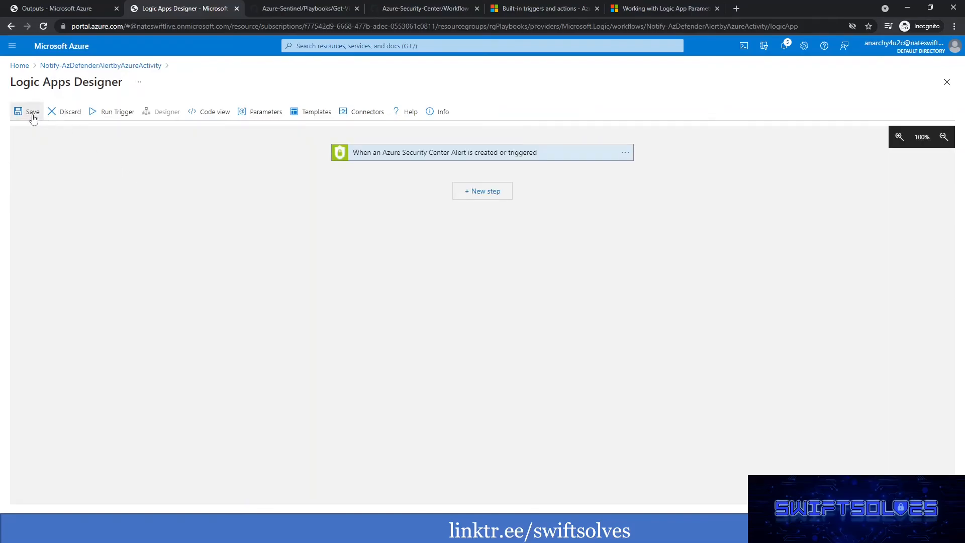
Step: Switch to the SecurityAutomationTemplate presentation in PowerPoint
{"action": "mouse_move", "coordinate": [382, 532]}
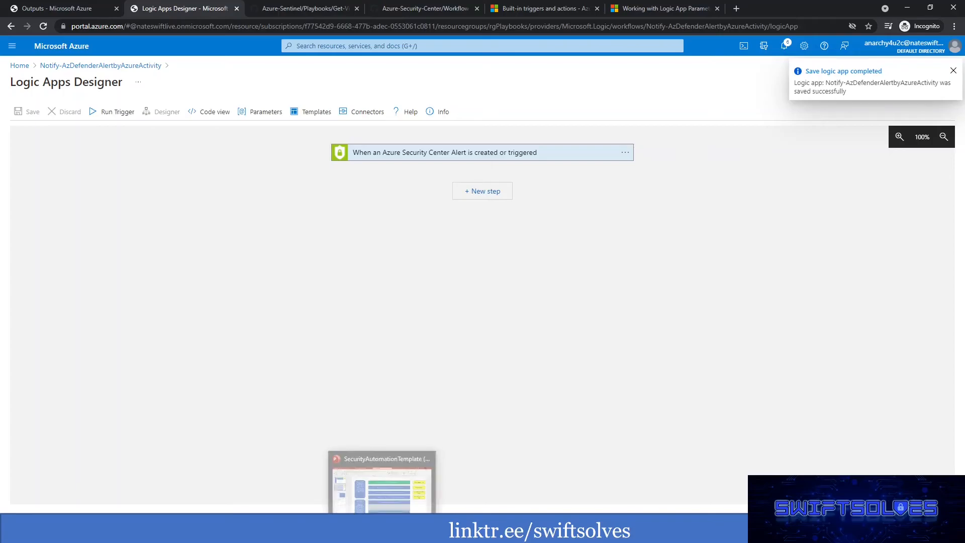